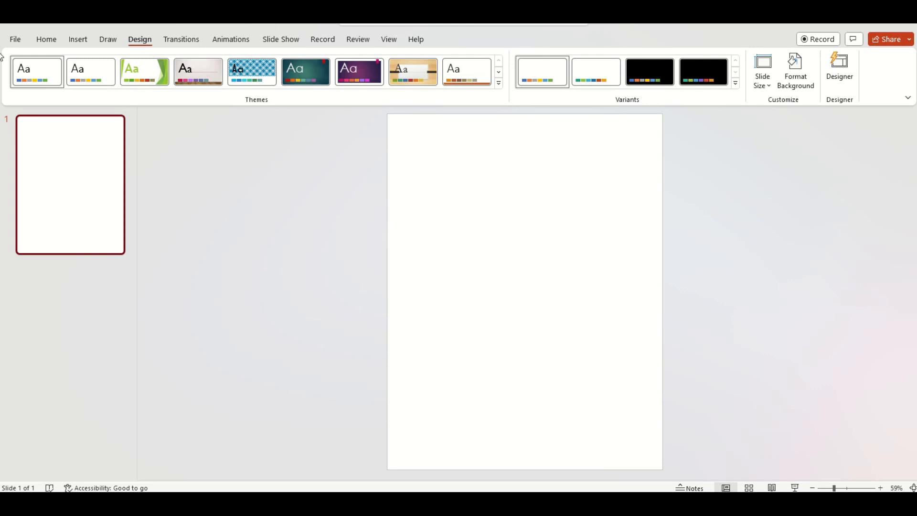
Step: Draw a text box across the top of the blank slide
click(79, 41)
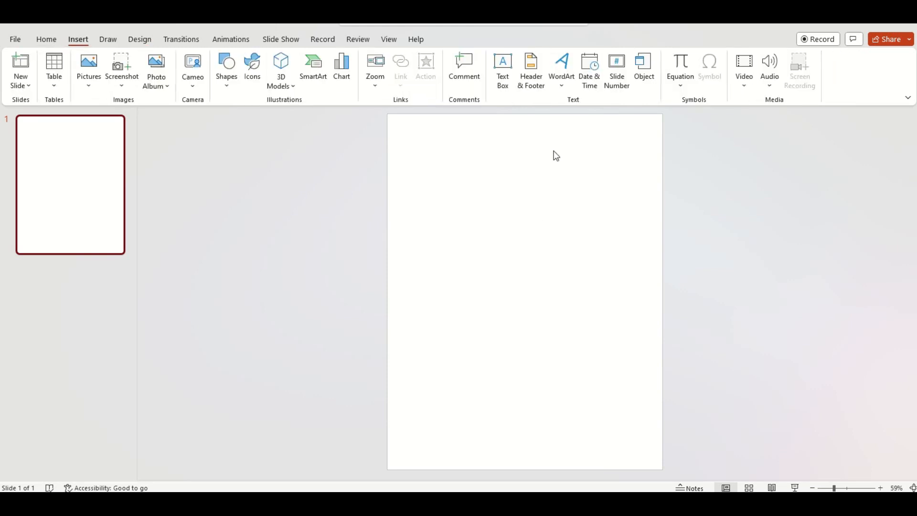
click(503, 72)
drag(400, 121, 660, 173)
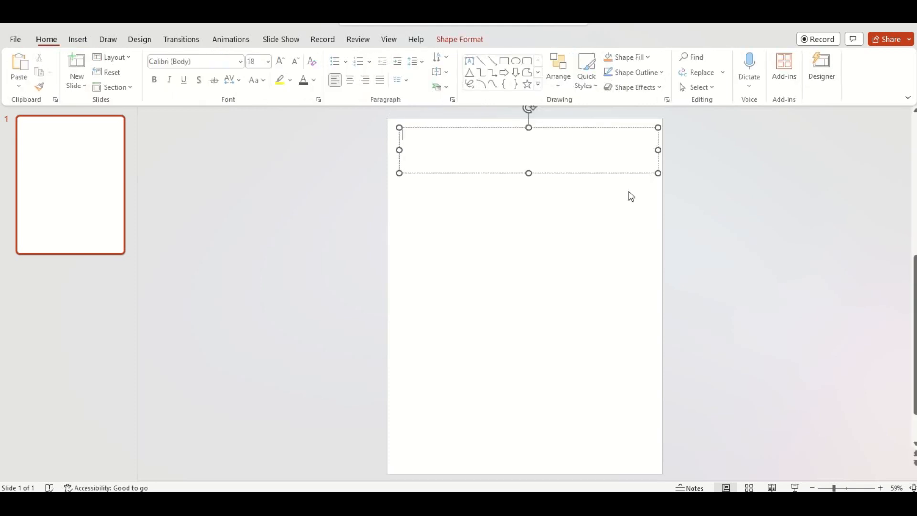
Step: Type the word Candoris seven times, separated by spaces, in the text box
text(Candoris Candoris Candoris Candoris )
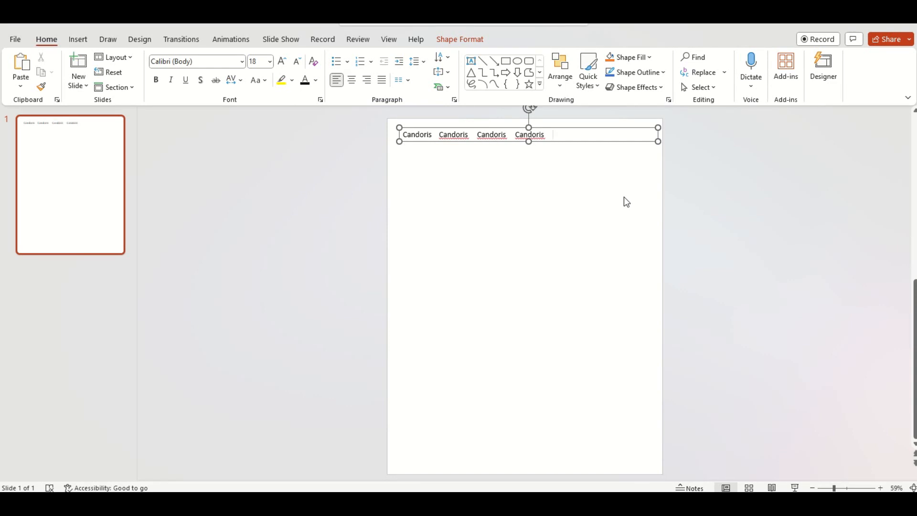
text(Candoris Candoris)
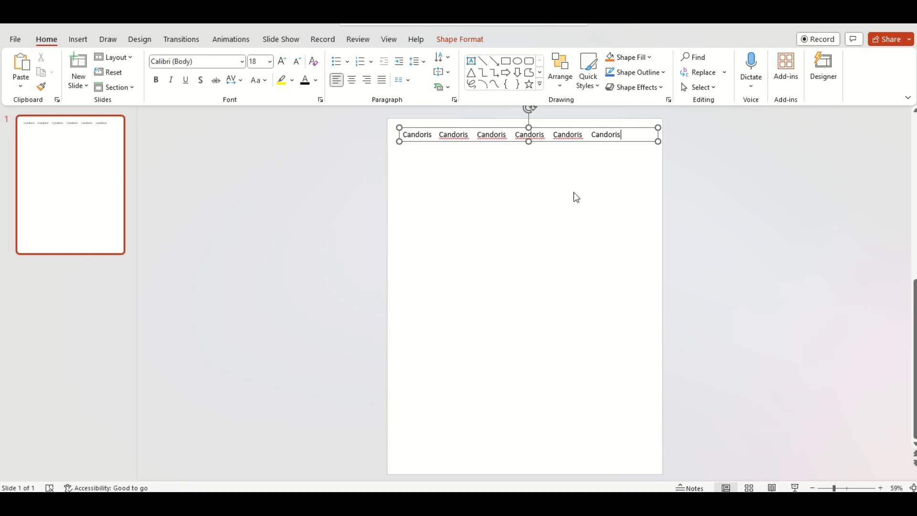
text( Candoris)
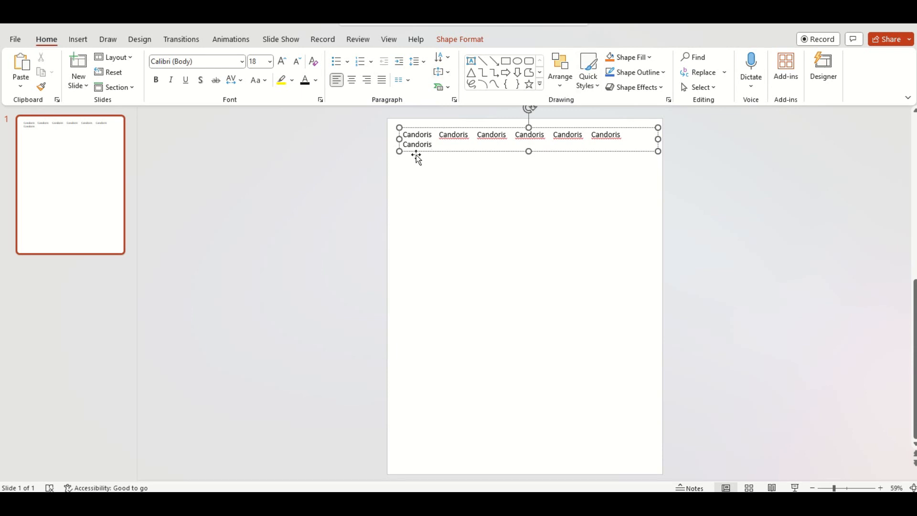
Step: Select the line of text and set its font to Bradley Hand ITC at size 16
drag(398, 139, 650, 135)
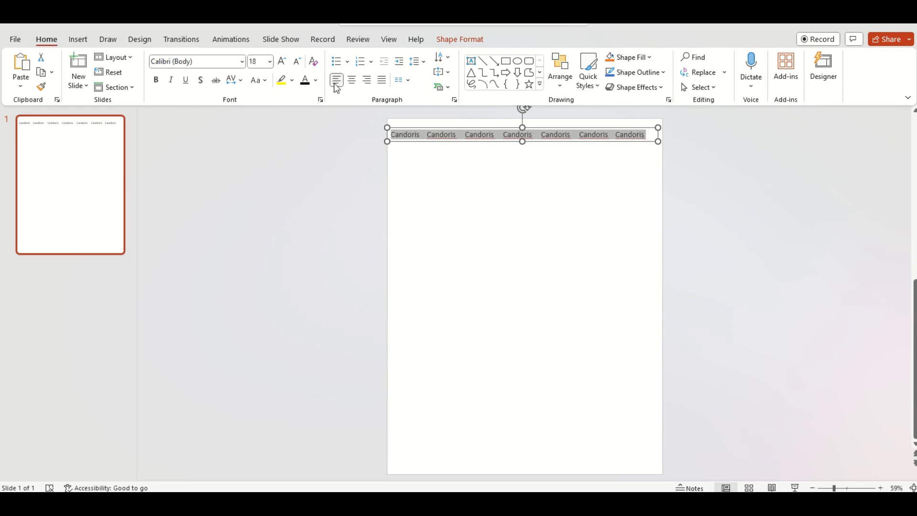
click(242, 61)
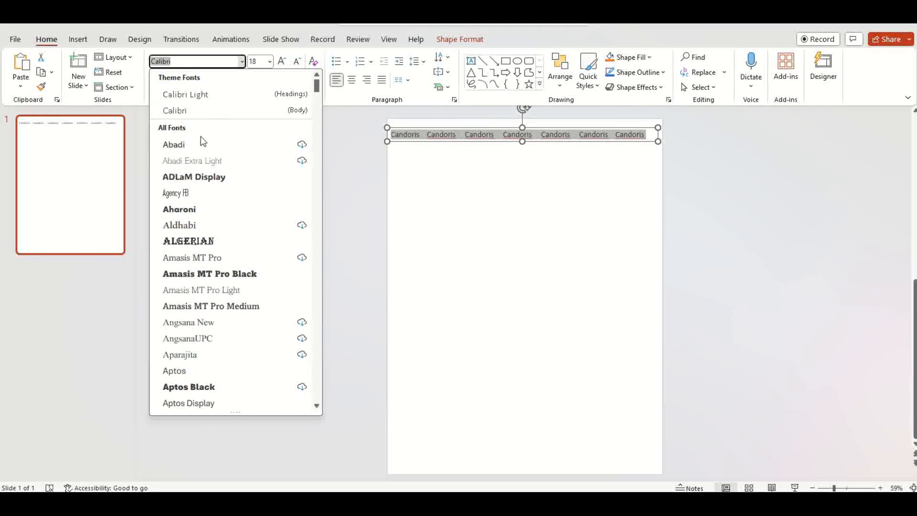
scroll(212, 328, down, 2)
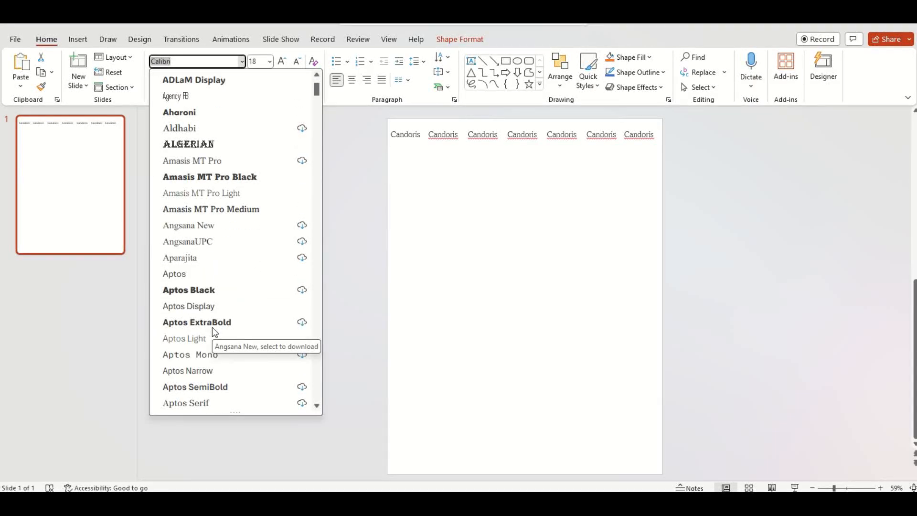
scroll(205, 338, down, 2)
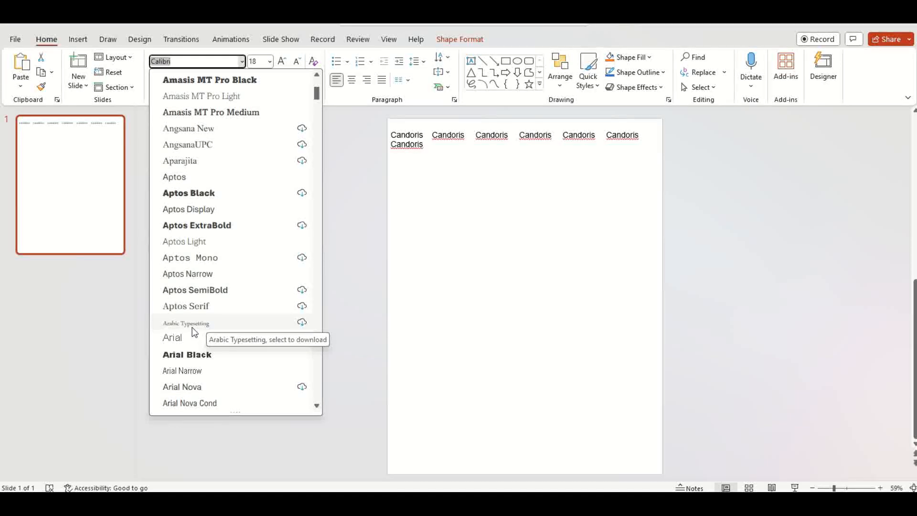
scroll(201, 325, down, 8)
scroll(196, 333, down, 2)
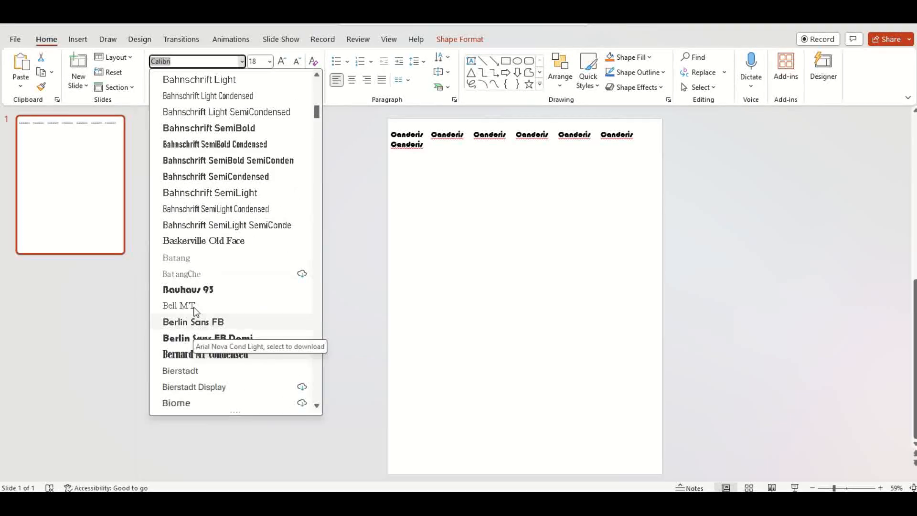
scroll(187, 287, down, 2)
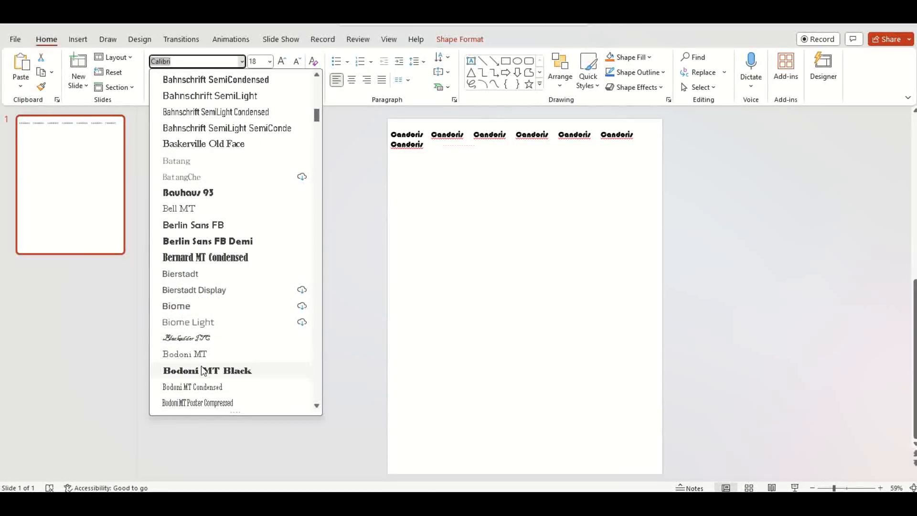
scroll(201, 359, down, 2)
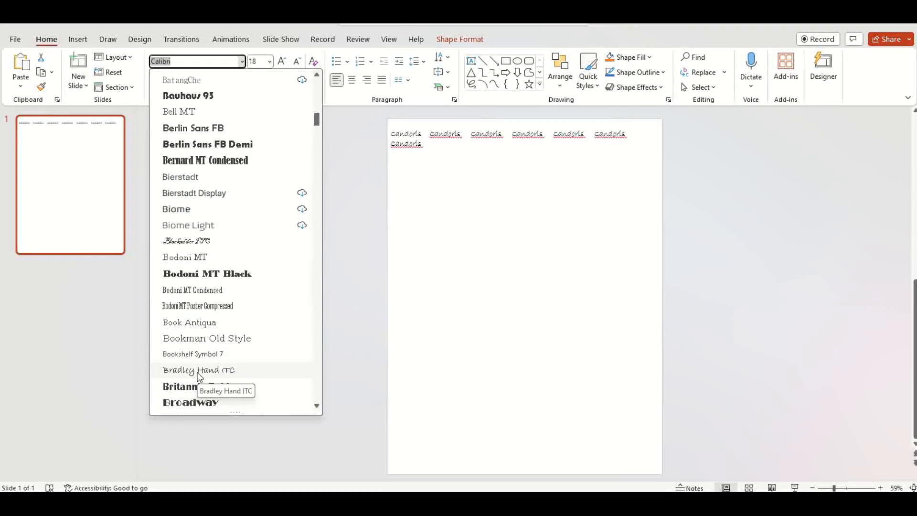
click(200, 371)
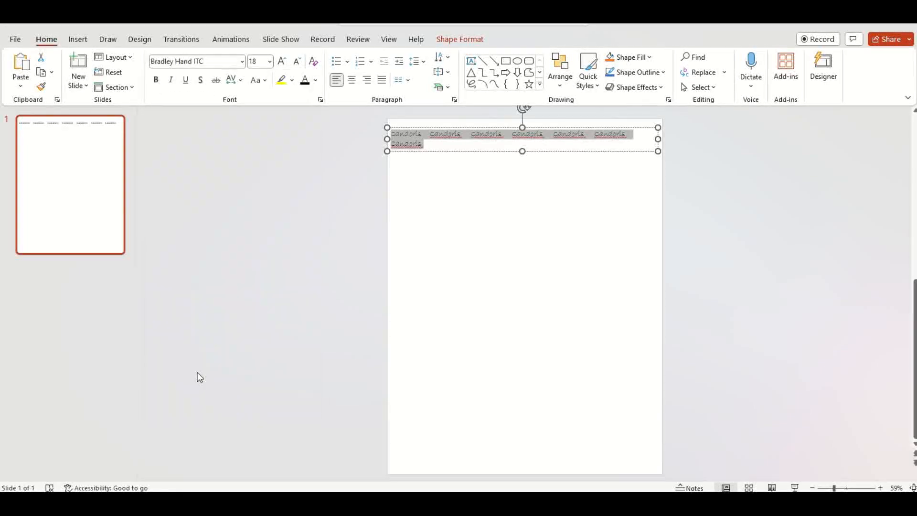
click(270, 61)
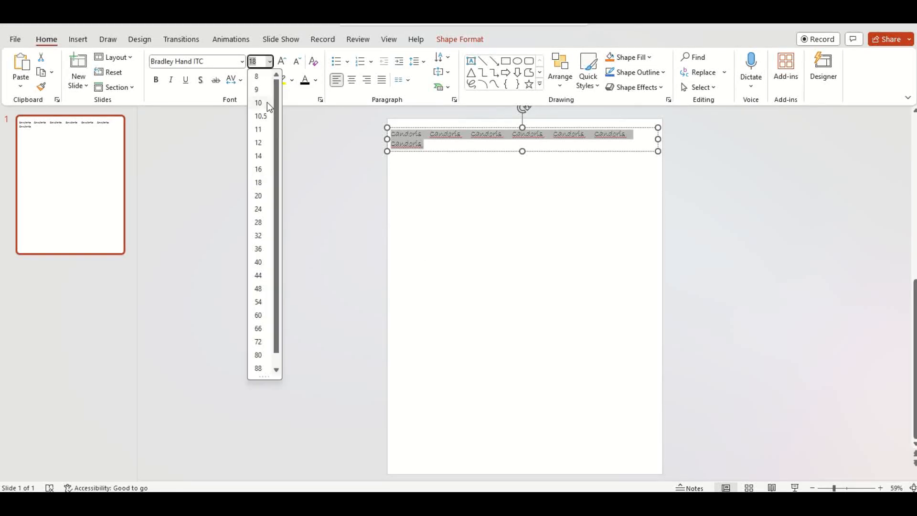
click(261, 169)
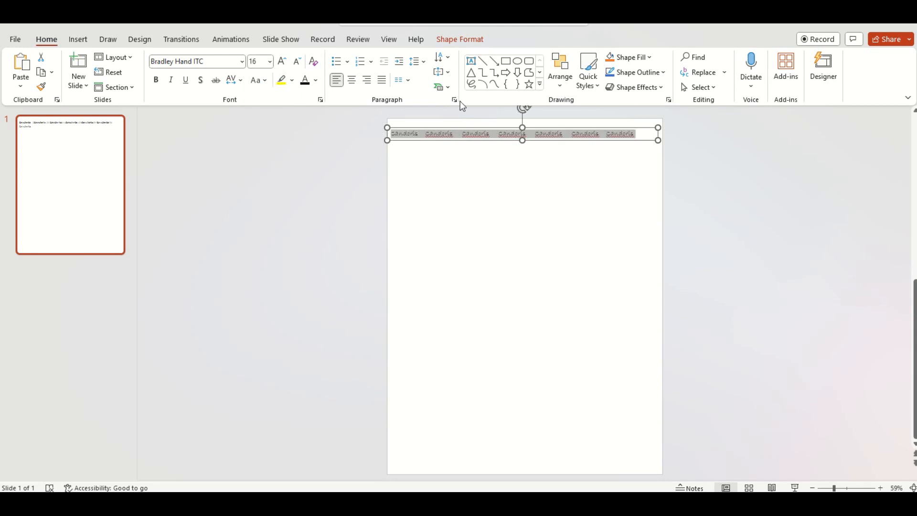
Step: Nudge the text box slightly down and to the right on the slide
drag(579, 139, 584, 144)
click(581, 167)
click(471, 135)
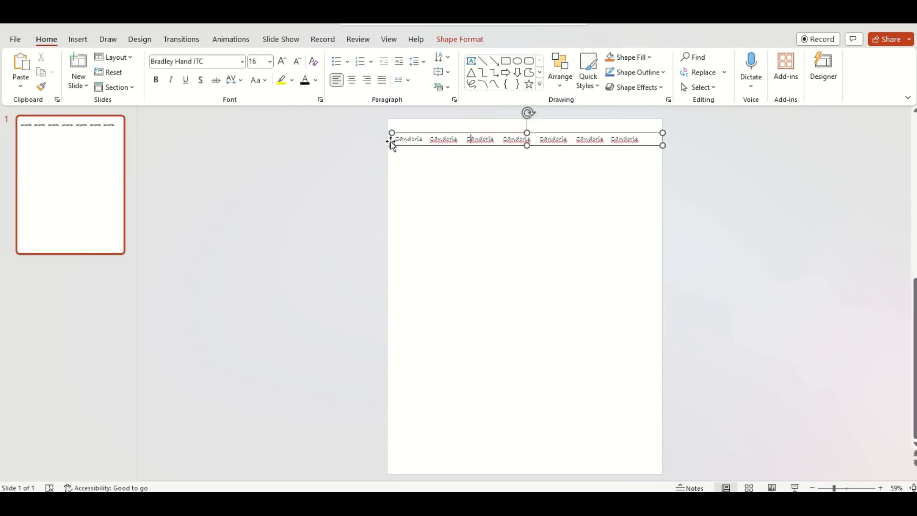
Step: Copy the row of Candoris words and paste it repeatedly on new lines until the text fills the slide
drag(396, 140, 633, 143)
key(ctrl+c)
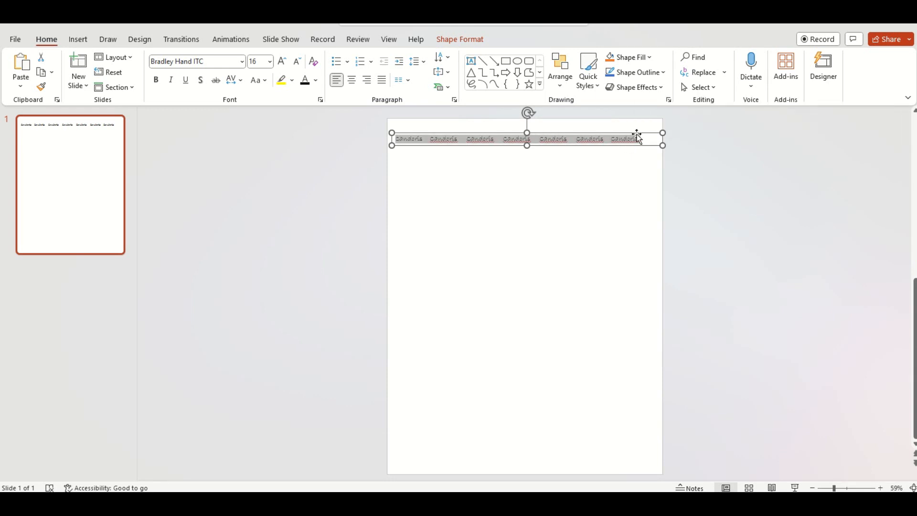
click(645, 142)
key(Return)
key(ctrl+v)
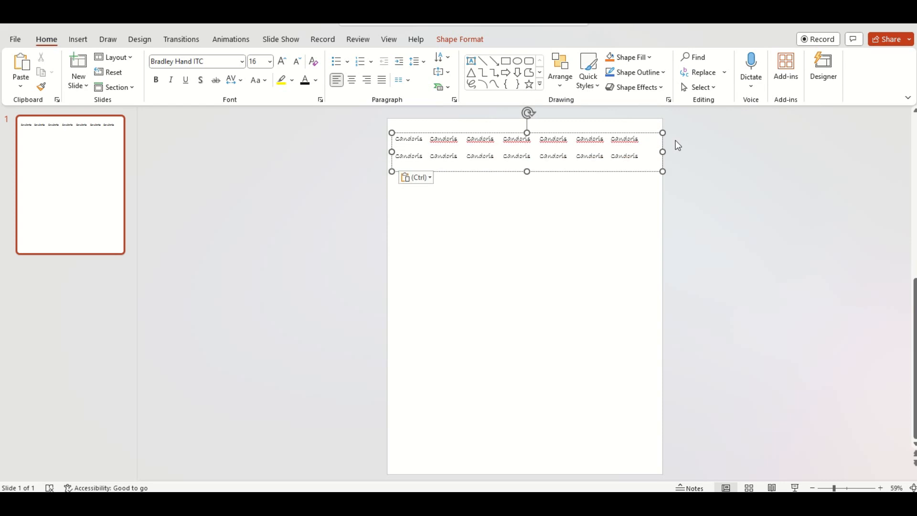
key(Return)
key(ctrl+v)
key(Return)
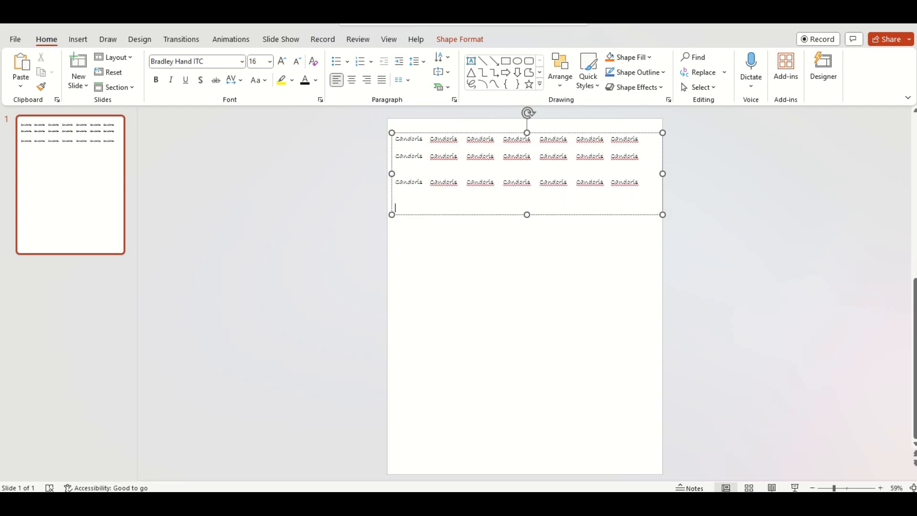
key(ctrl+v)
key(Return)
key(ctrl+v)
key(Return)
key(ctrl+v)
key(Return)
key(ctrl+v)
key(Return)
key(ctrl+v)
key(Return)
key(ctrl+v)
key(Return)
key(ctrl+v)
key(Return)
key(ctrl+v)
key(Return)
key(ctrl+v)
key(Return)
key(ctrl+v)
key(Return)
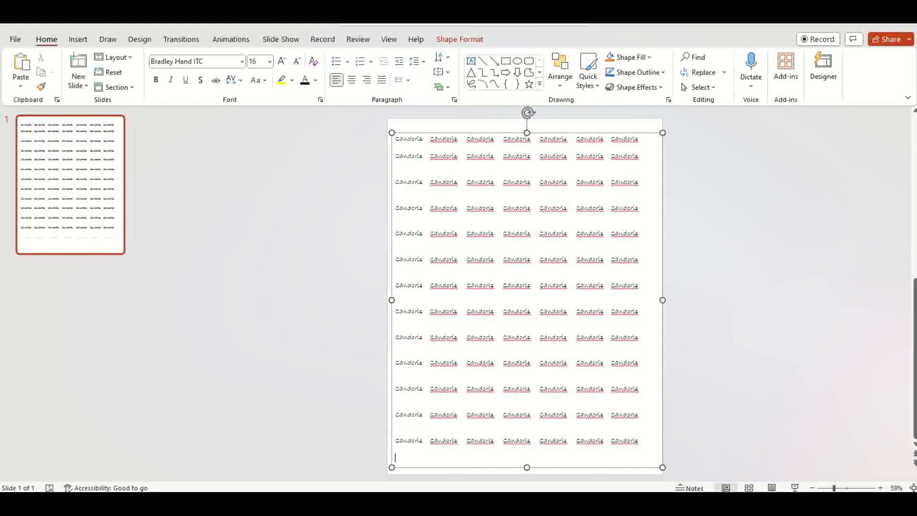
key(Return)
key(ctrl+v)
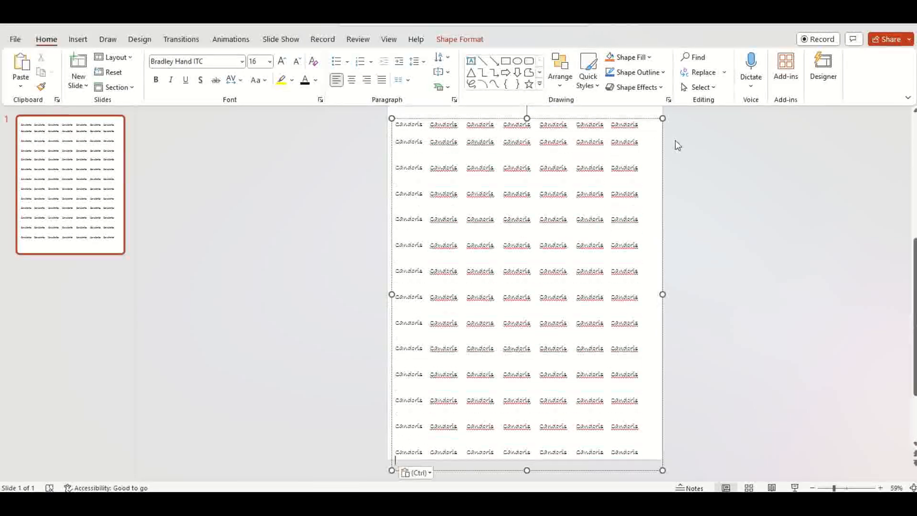
Step: Save the text box as a PNG picture named watermark1 on the Samsung USB (D:) drive
click(744, 227)
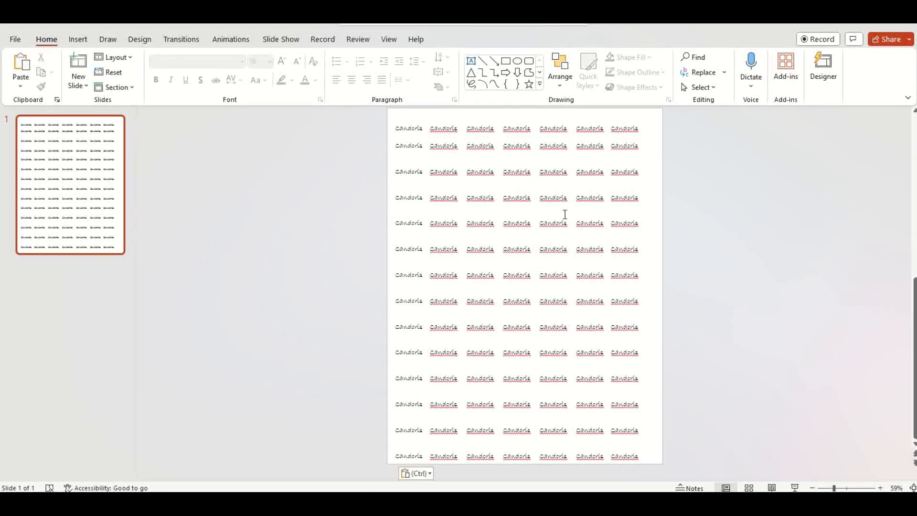
click(429, 125)
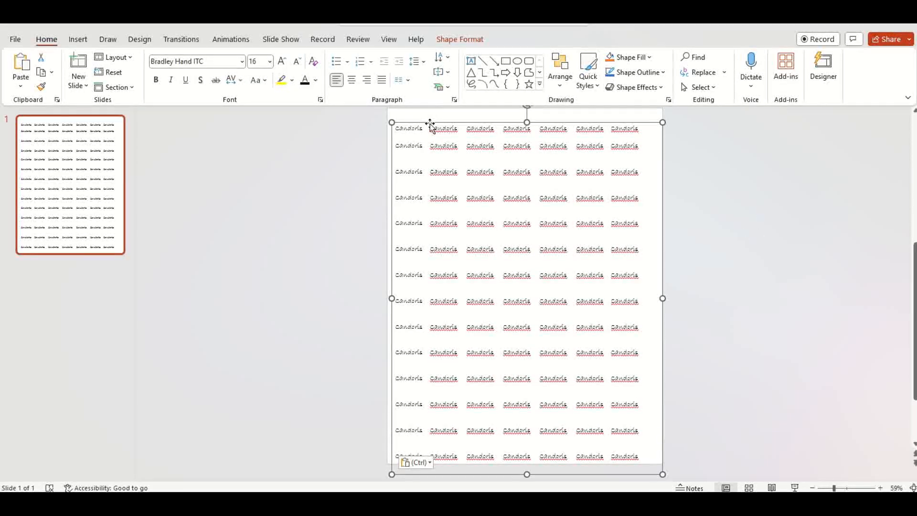
right_click(430, 125)
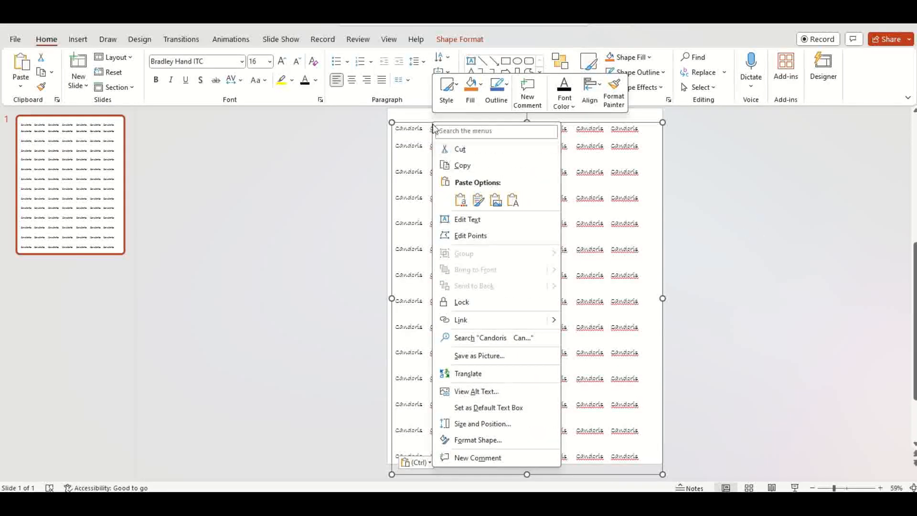
click(491, 359)
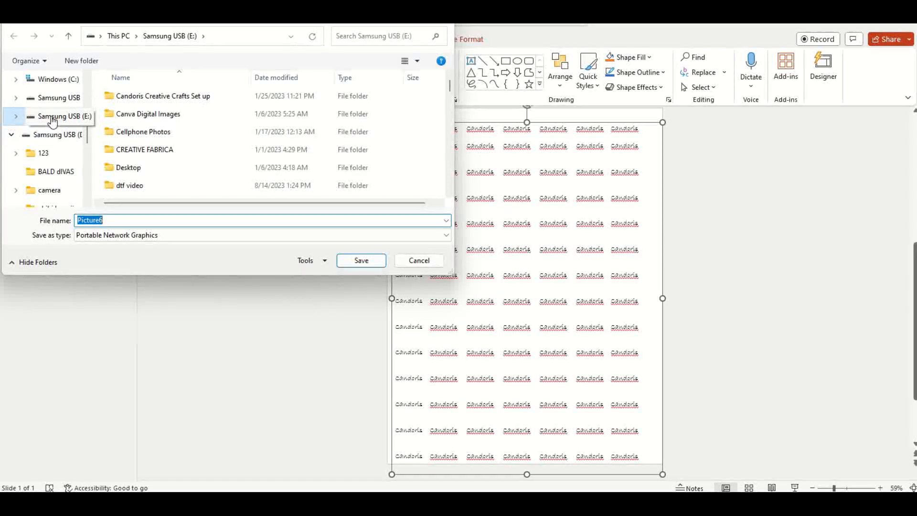
click(53, 97)
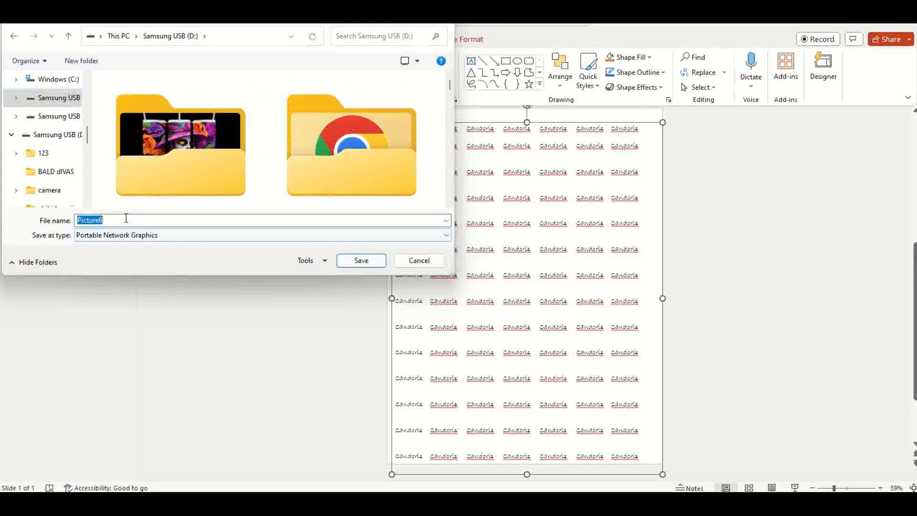
text(watermark1)
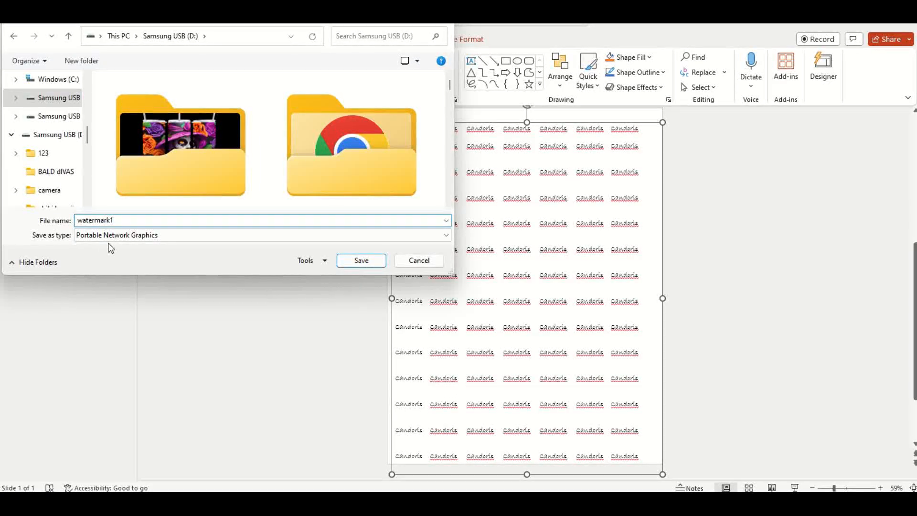
click(370, 263)
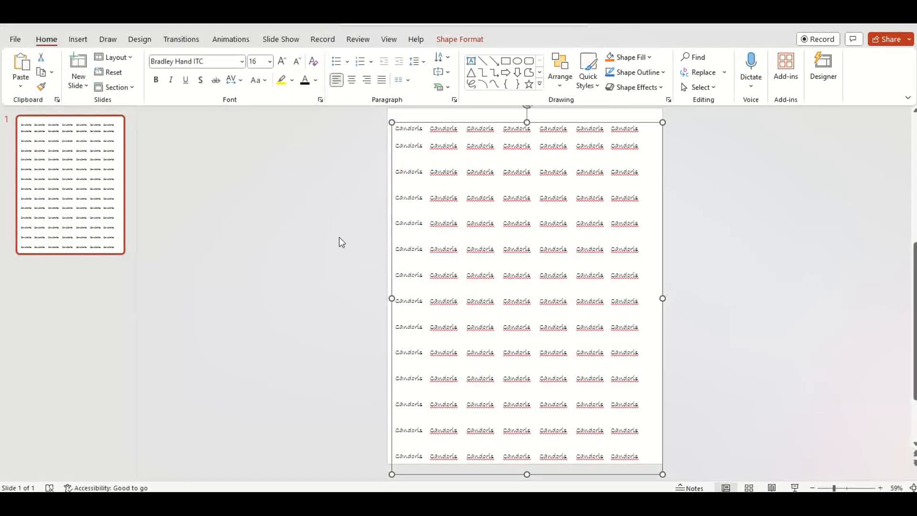
Step: Add a new blank slide after the first slide
drag(102, 183, 102, 179)
right_click(102, 179)
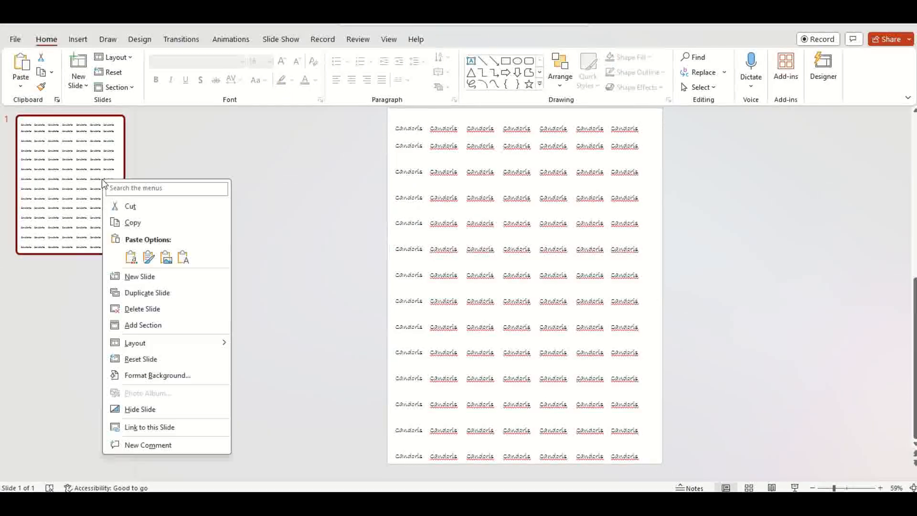
click(168, 279)
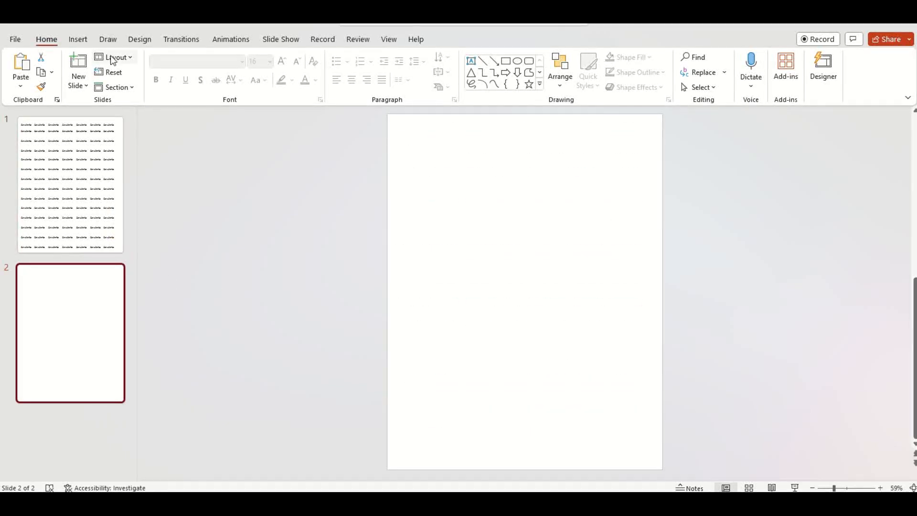
Step: Insert the watermark1 PNG picture onto the new slide by searching the Samsung USB (D:) drive for watermark
click(81, 38)
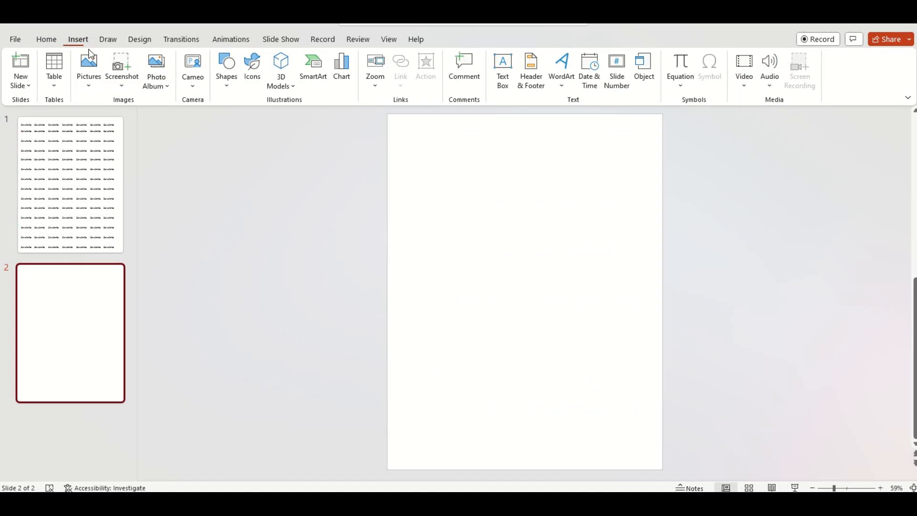
click(96, 89)
click(115, 120)
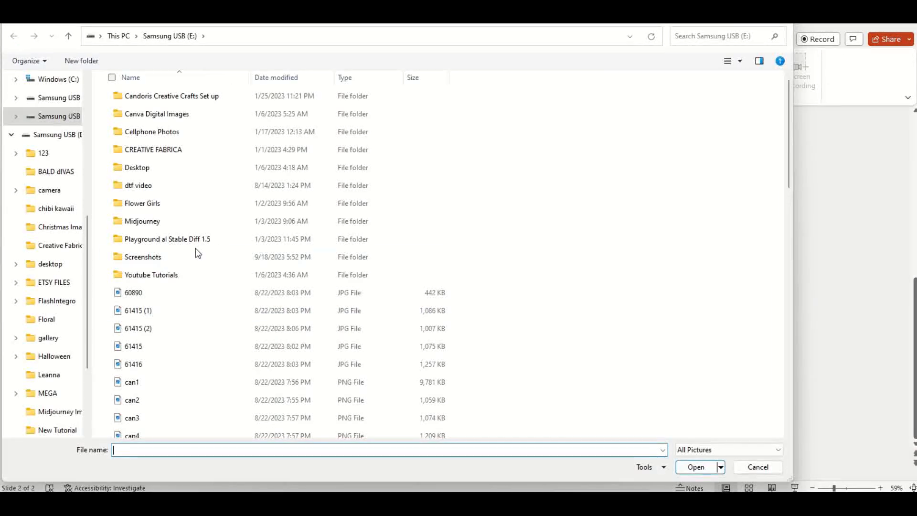
scroll(72, 201, up, 2)
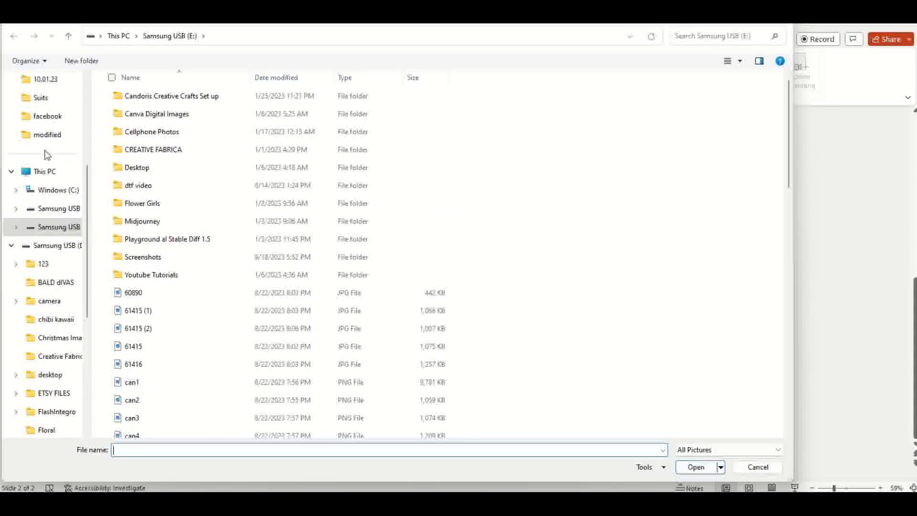
click(71, 211)
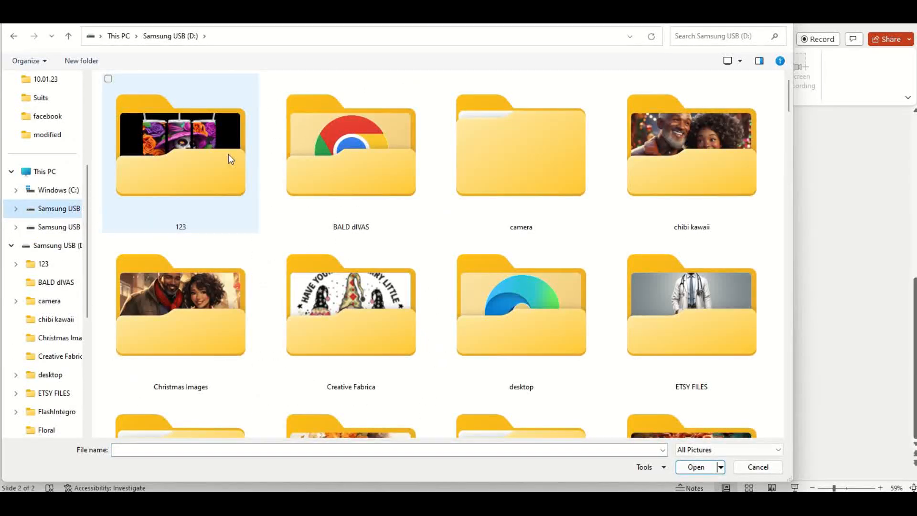
click(722, 38)
text(watermark)
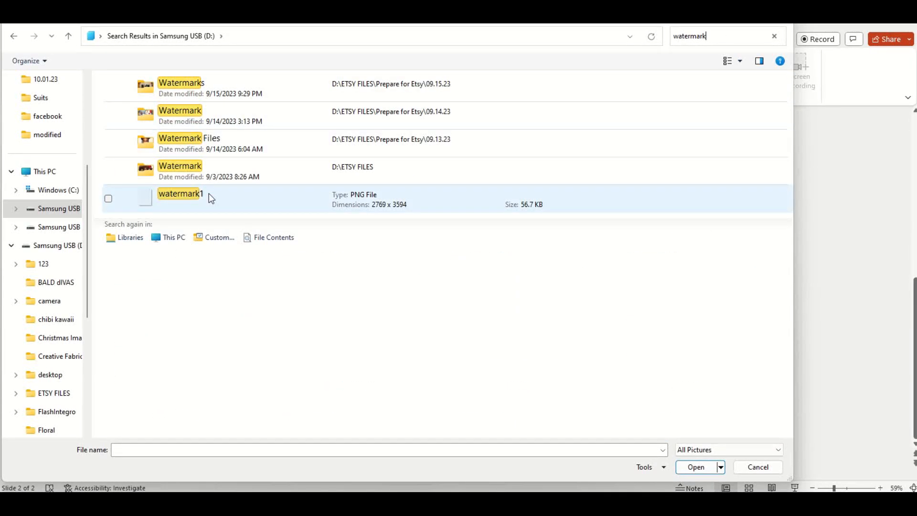
double_click(196, 196)
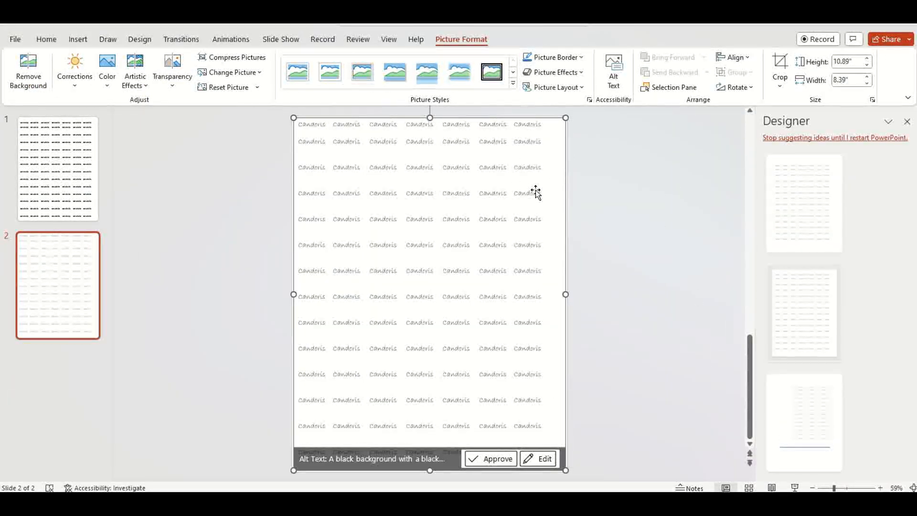
Step: Set the watermark picture's transparency to 54% in the Format Picture pane
right_click(510, 121)
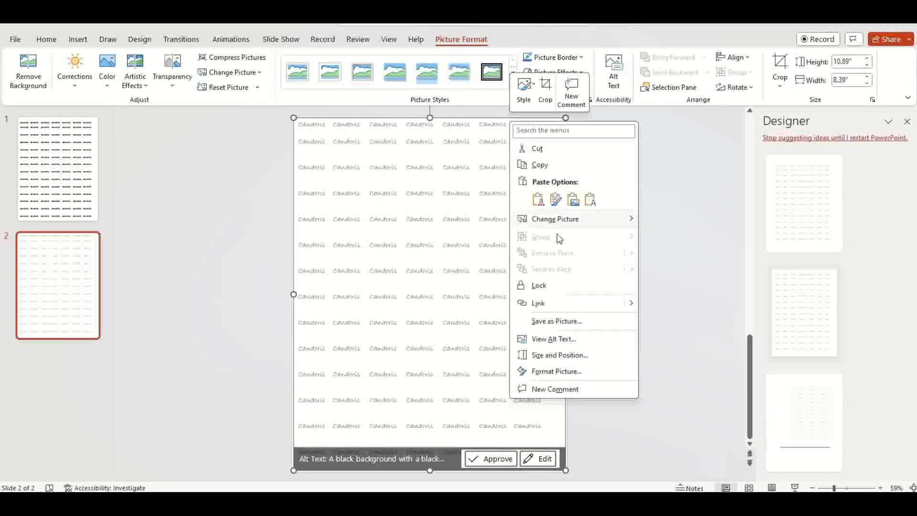
click(587, 373)
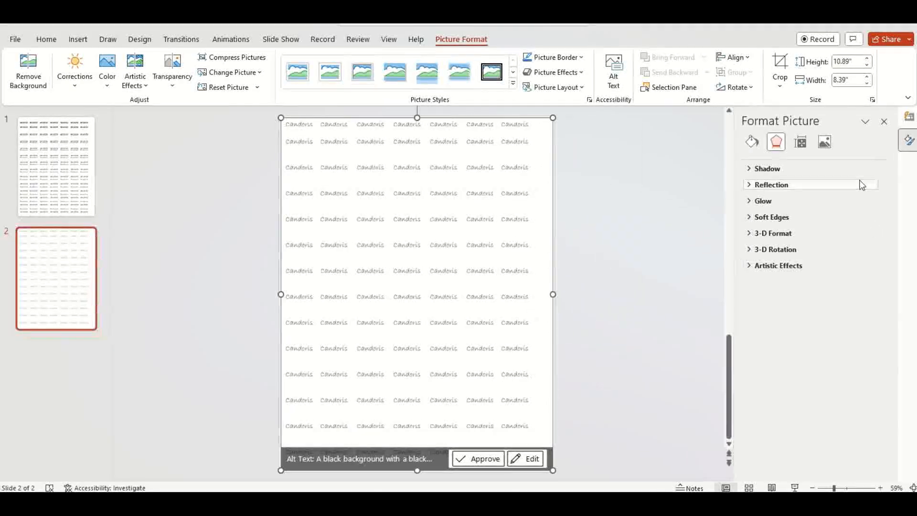
click(826, 143)
click(801, 204)
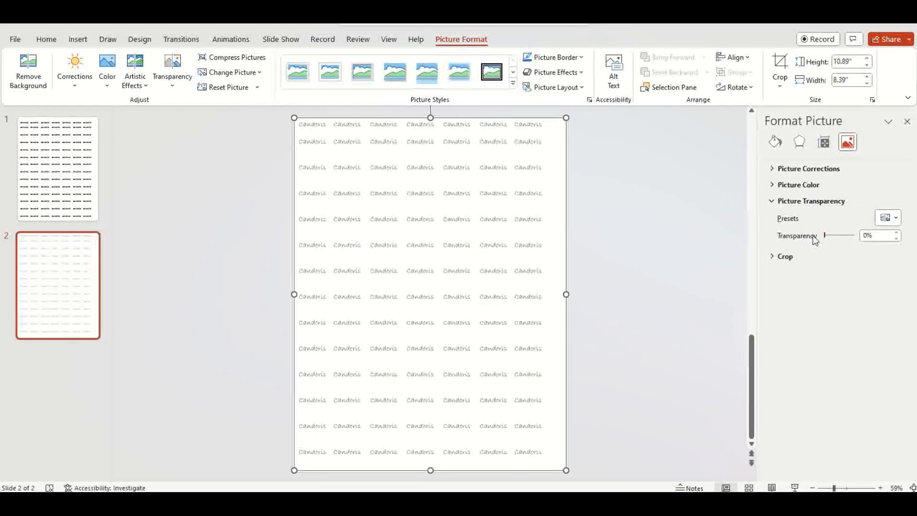
drag(824, 234, 845, 238)
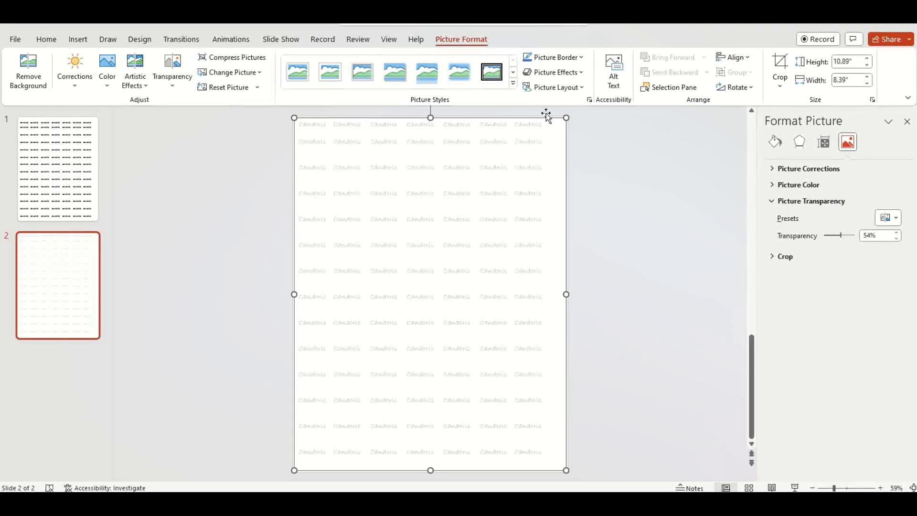
Step: Insert the first picture from the Christmas Images folder on the Samsung USB (D:) drive, viewing files as extra large icons
click(78, 40)
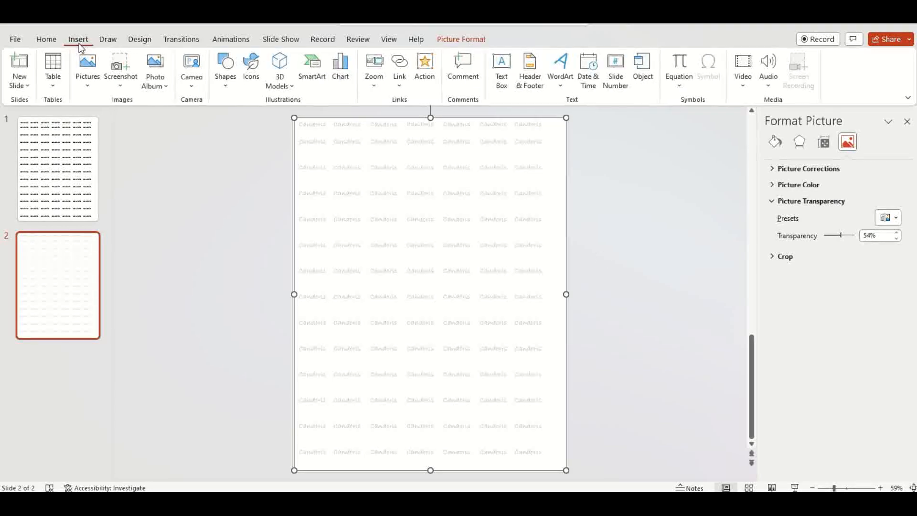
click(88, 77)
click(129, 120)
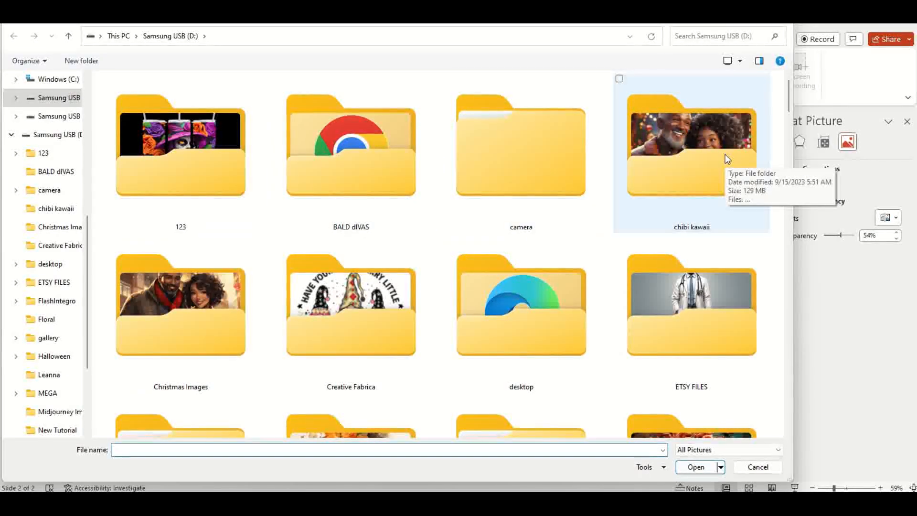
double_click(183, 295)
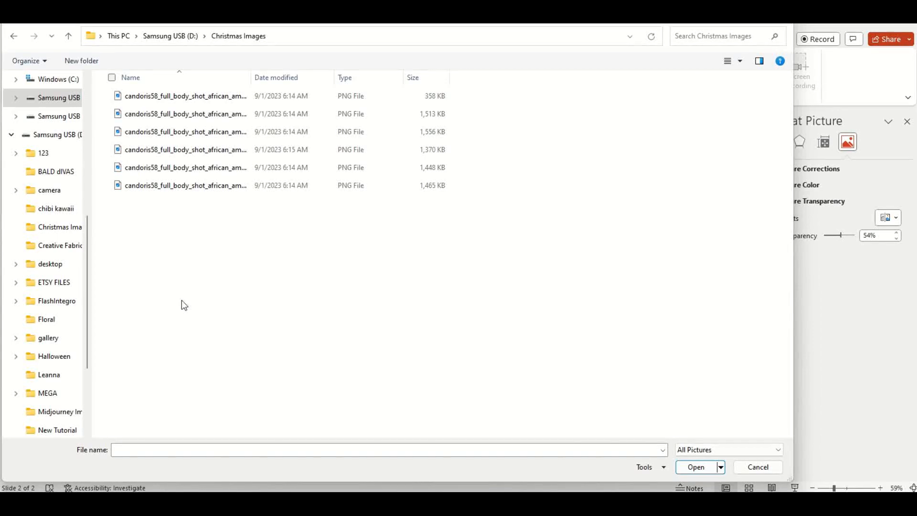
right_click(289, 245)
mouse_move(321, 253)
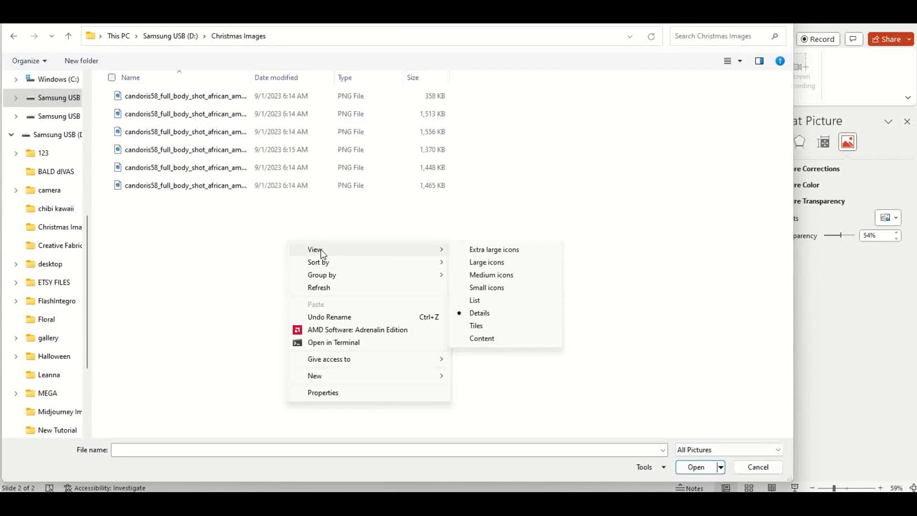
click(510, 251)
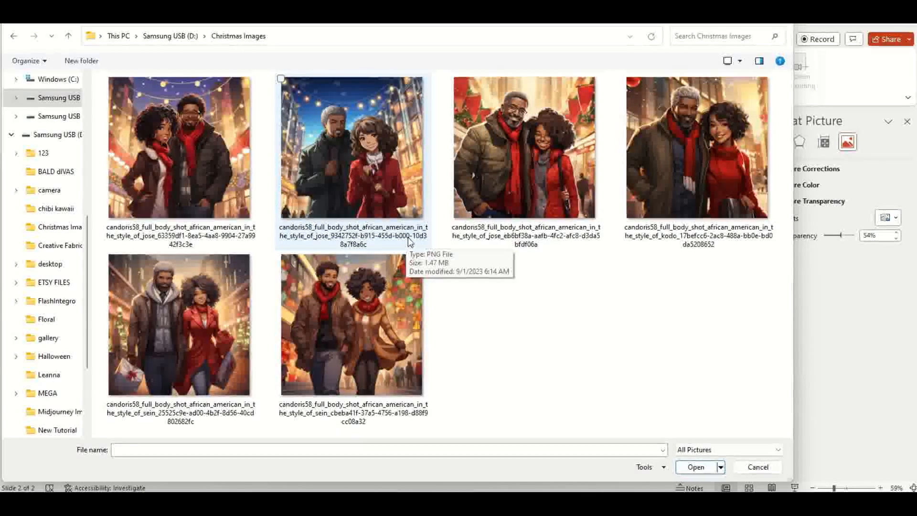
double_click(204, 170)
Step: Resize and position the Christmas picture over the lower part of the slide and send it to the back
drag(420, 326, 371, 242)
drag(465, 291, 448, 393)
drag(508, 164, 509, 232)
right_click(509, 233)
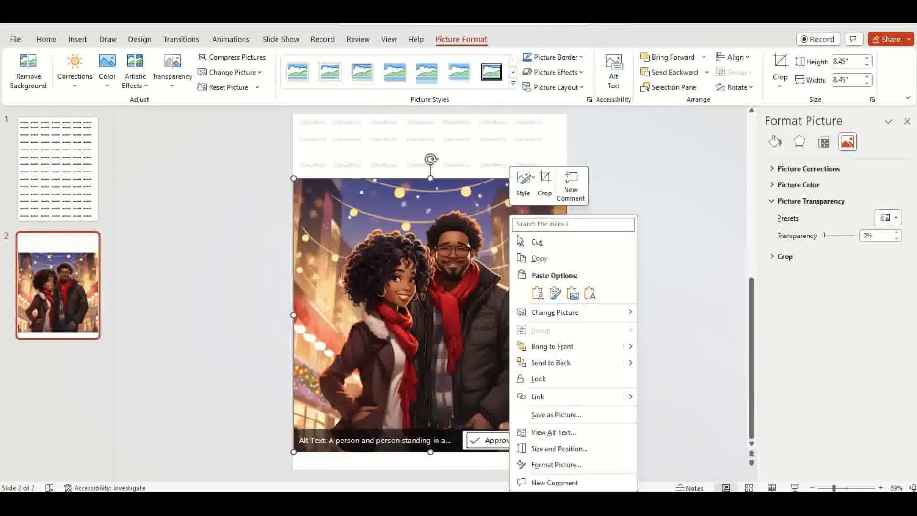
click(567, 364)
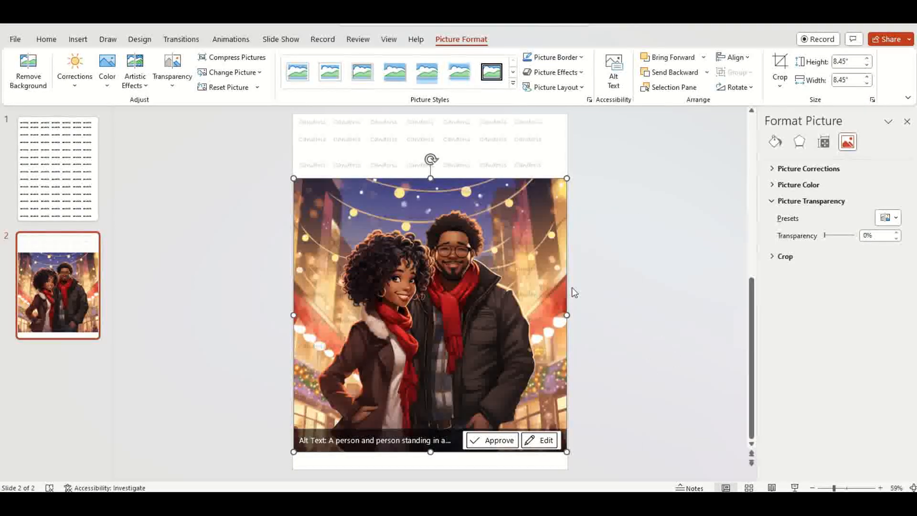
click(621, 244)
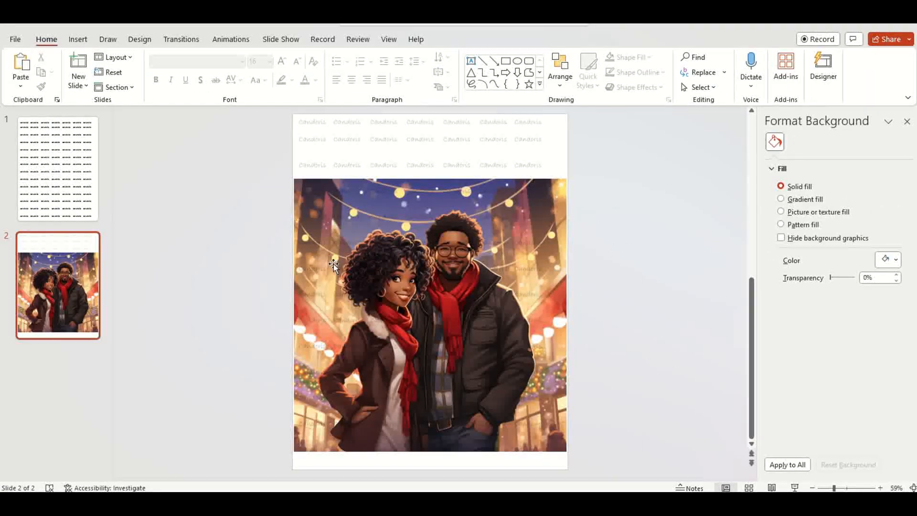
drag(476, 137, 452, 235)
drag(459, 240, 452, 143)
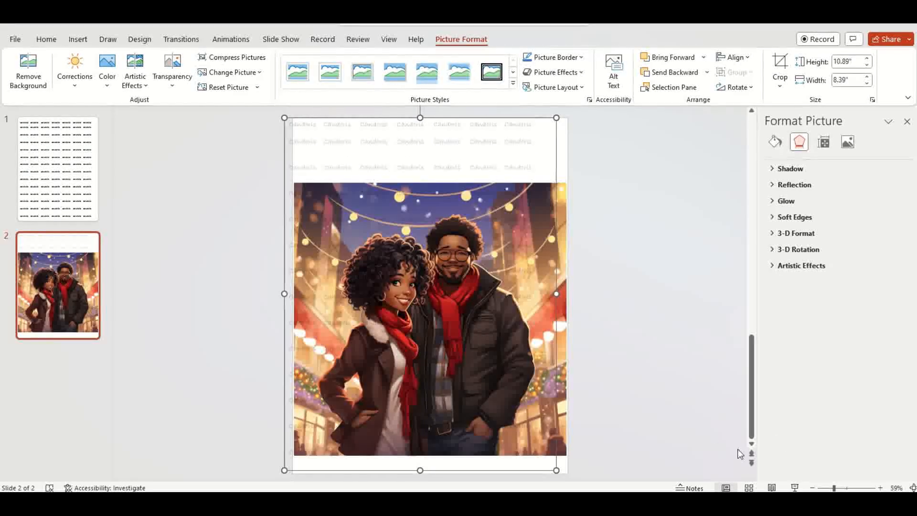
Step: Preview the slide in Reading View and return to editing
click(772, 488)
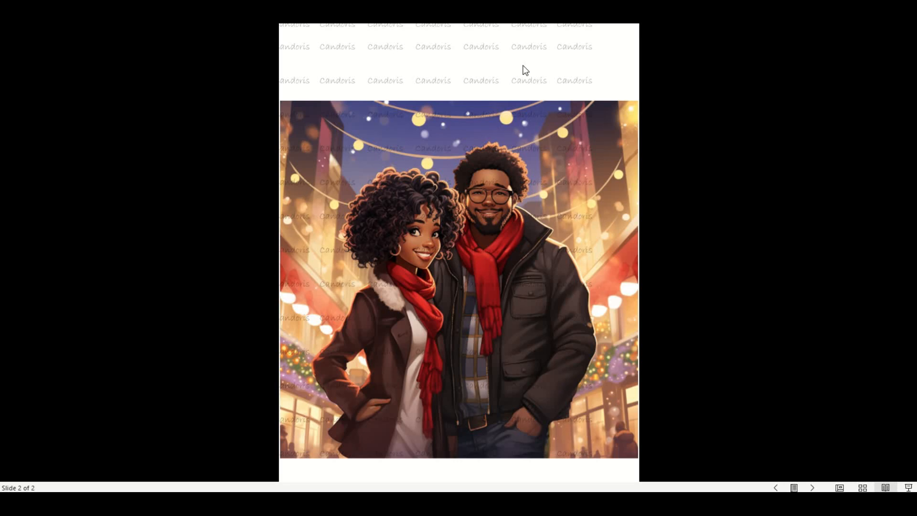
key(Escape)
Step: Resize the watermark picture to cover the Christmas picture, about 8.2 by 8.47 inches
click(525, 119)
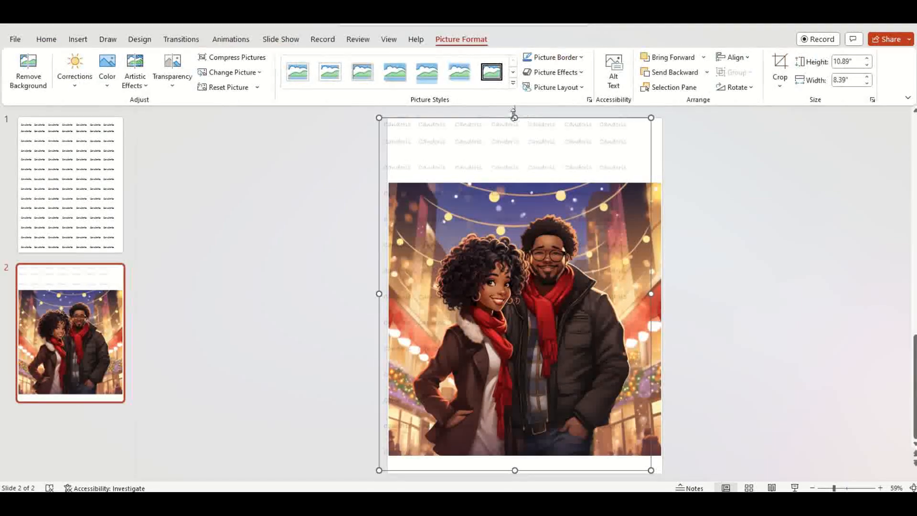
drag(513, 115, 520, 172)
drag(380, 318, 392, 320)
drag(519, 466, 519, 444)
drag(527, 171, 523, 179)
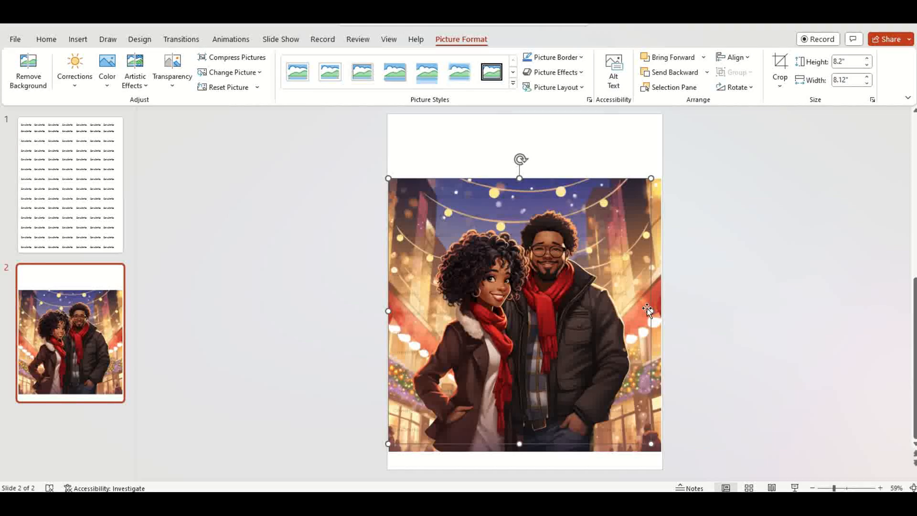
drag(651, 311, 664, 312)
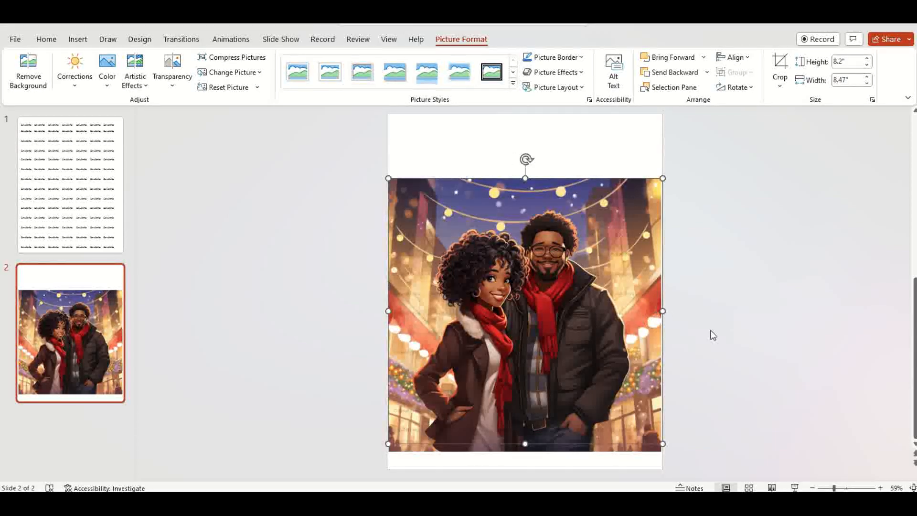
Step: Preview the layered slide in Reading View once more
click(771, 487)
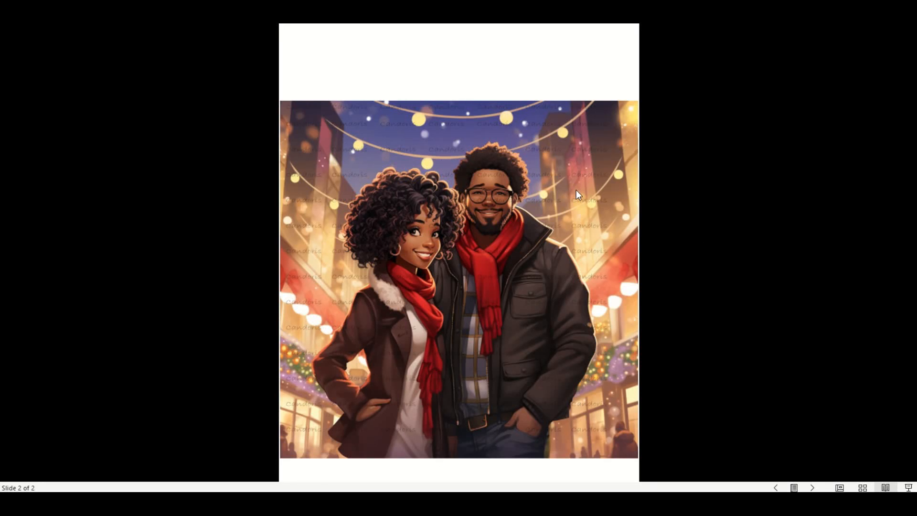
click(422, 56)
click(422, 56)
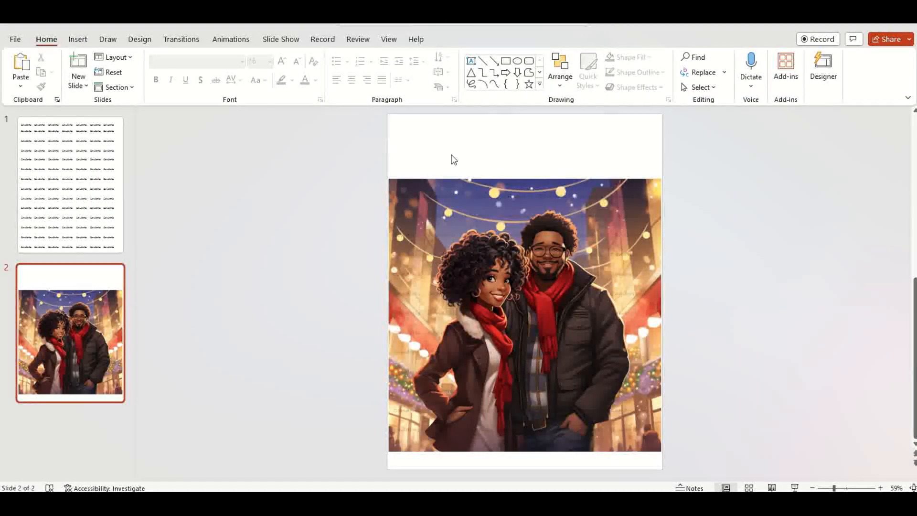
Step: Select both pictures, group them, and move the group slightly up on the slide
drag(371, 164, 690, 461)
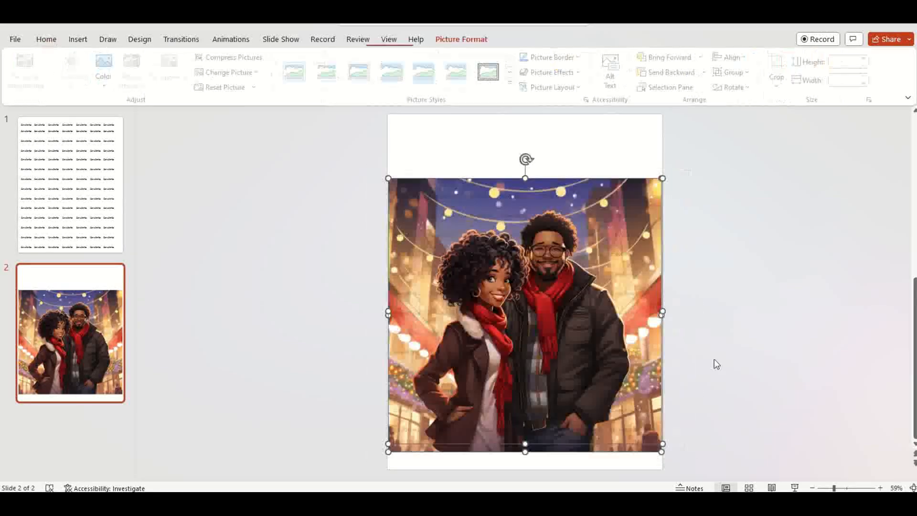
right_click(604, 191)
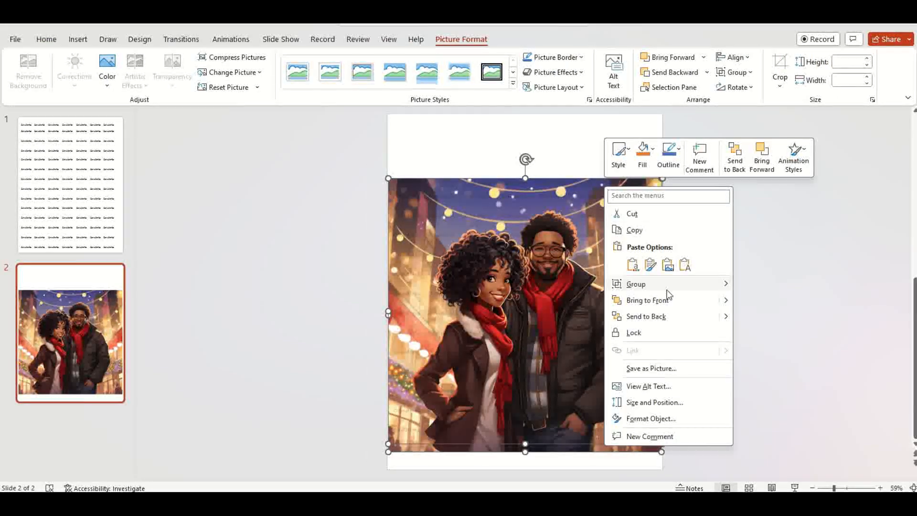
mouse_move(667, 285)
click(765, 286)
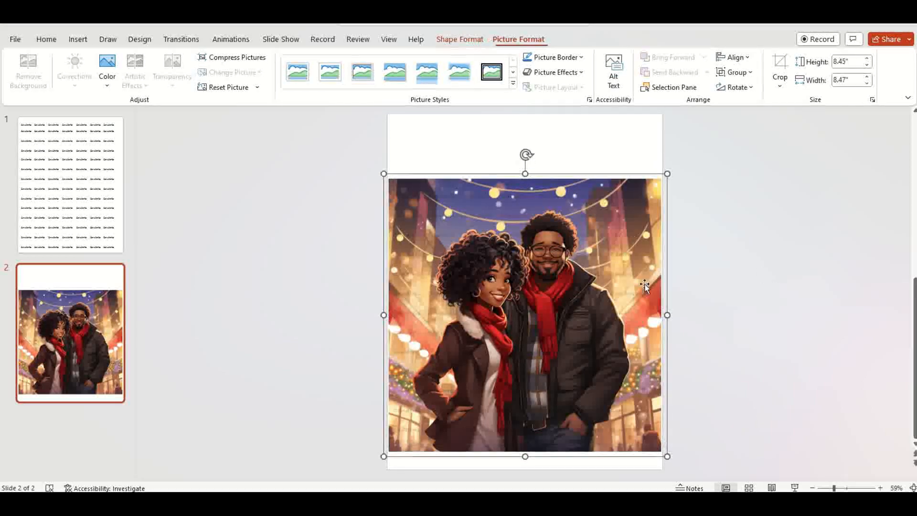
drag(565, 251, 568, 219)
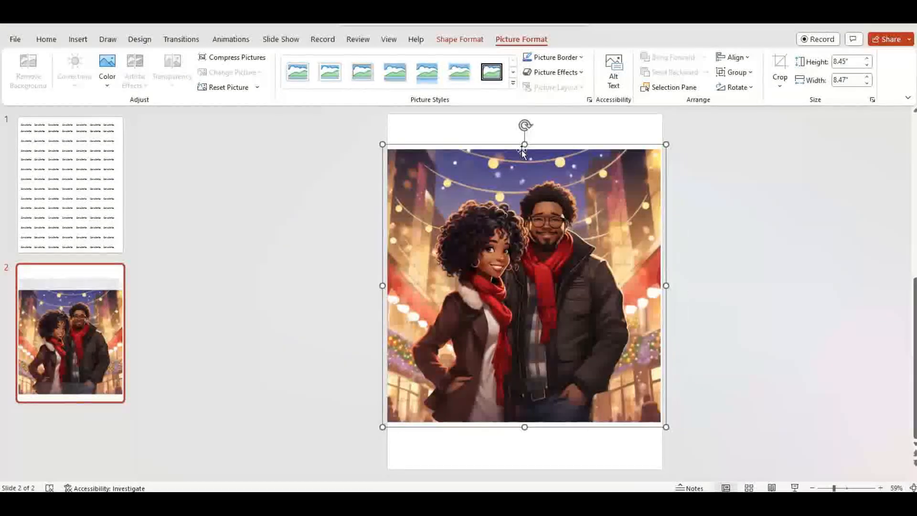
right_click(494, 149)
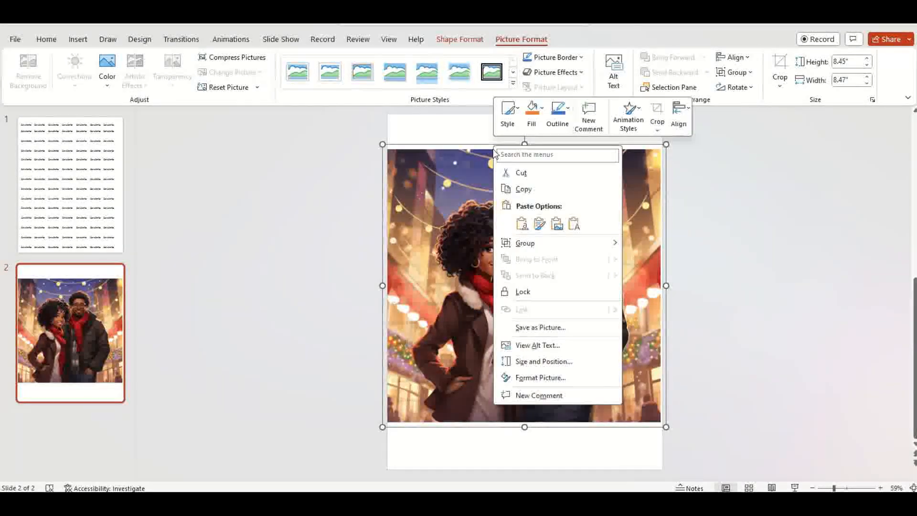
click(538, 328)
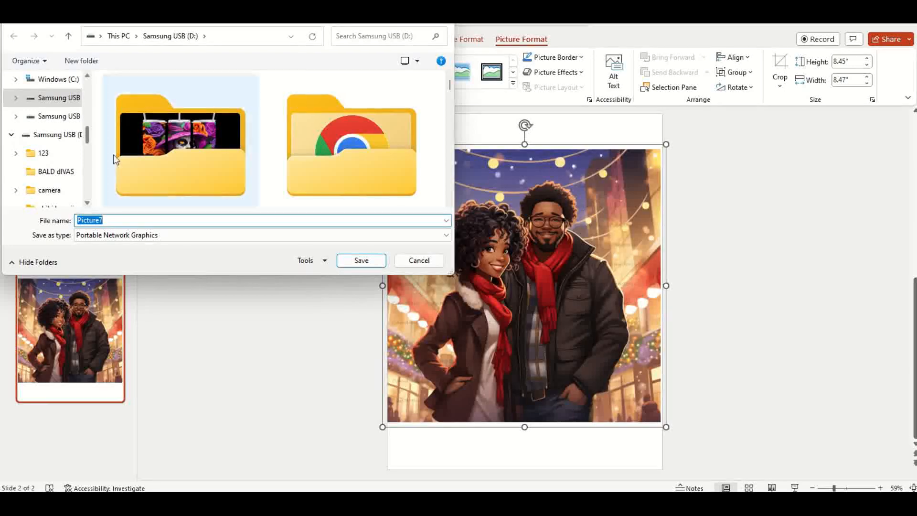
click(419, 261)
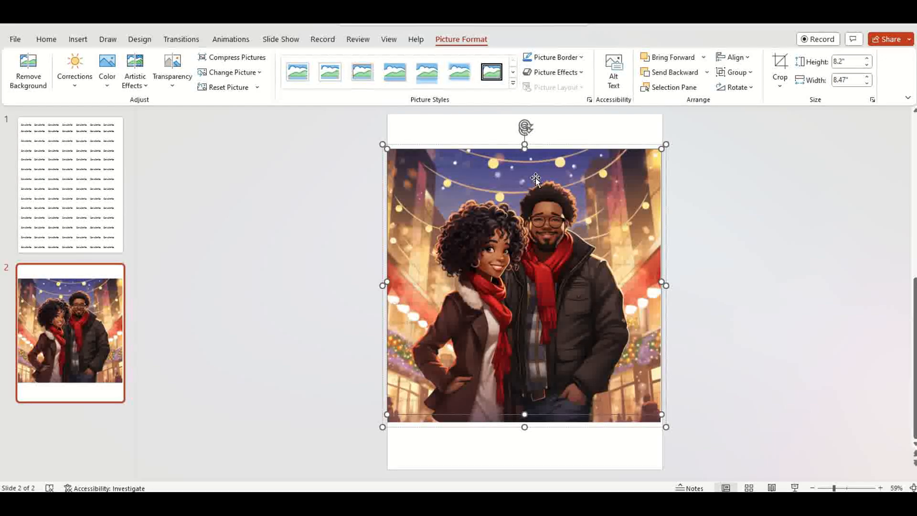
Step: Save the grouped picture as a PNG named textbg on the Samsung USB (D:) drive
right_click(505, 174)
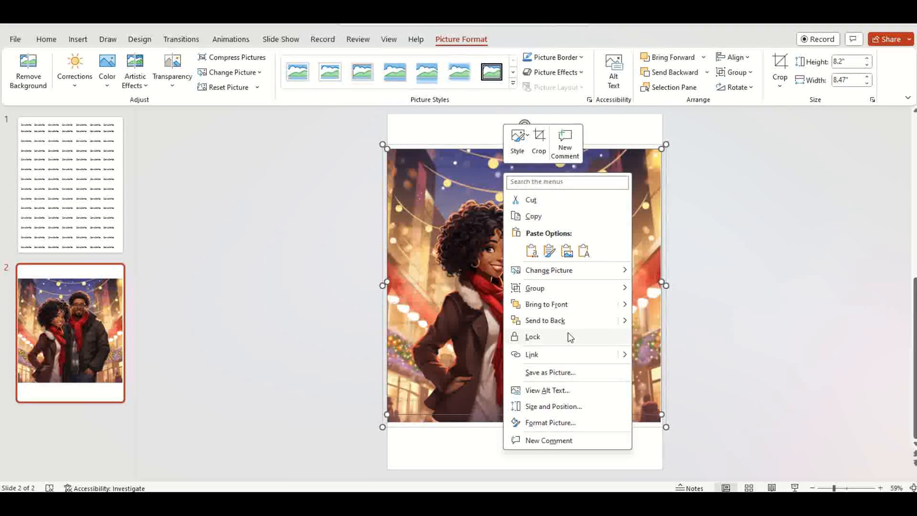
click(568, 375)
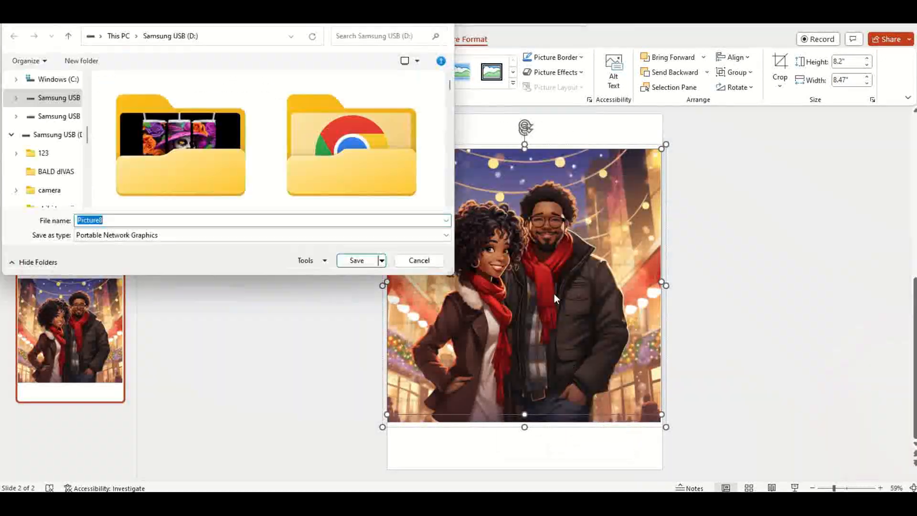
click(62, 138)
click(132, 220)
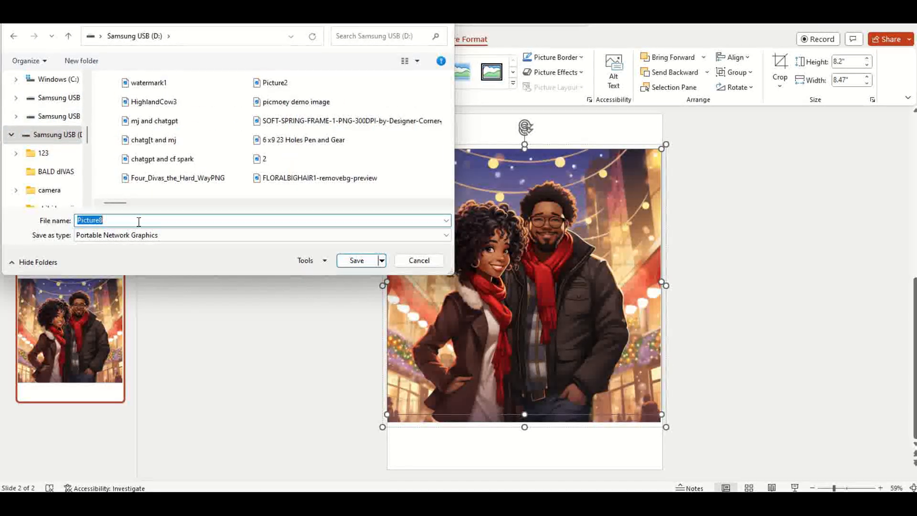
text(textbg)
click(375, 261)
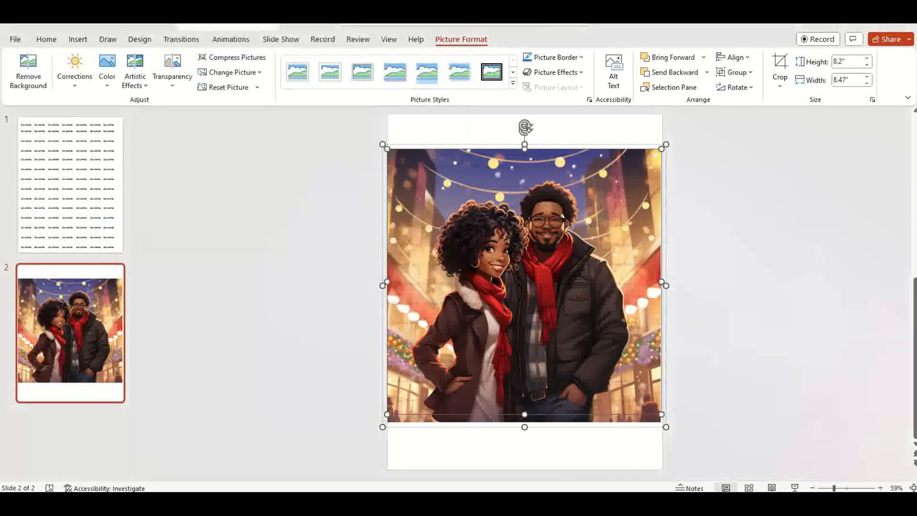
Step: Add a new blank slide after the Christmas picture slide
right_click(83, 319)
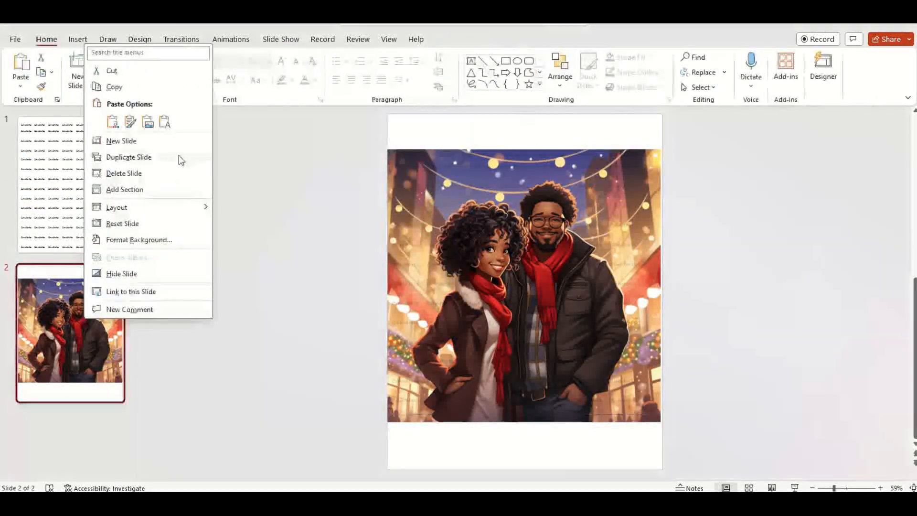
click(171, 142)
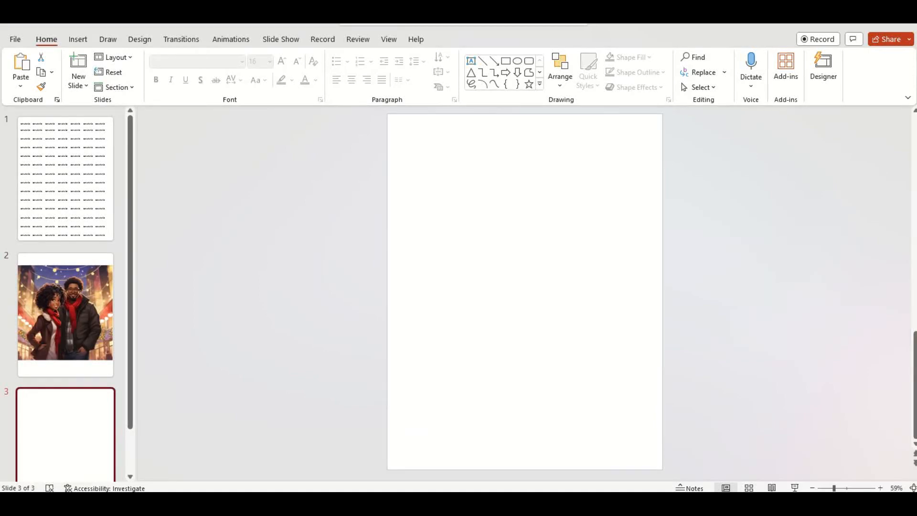
Step: Switch to Chrome, maximize its window, and open the remove.bg upload page
click(638, 504)
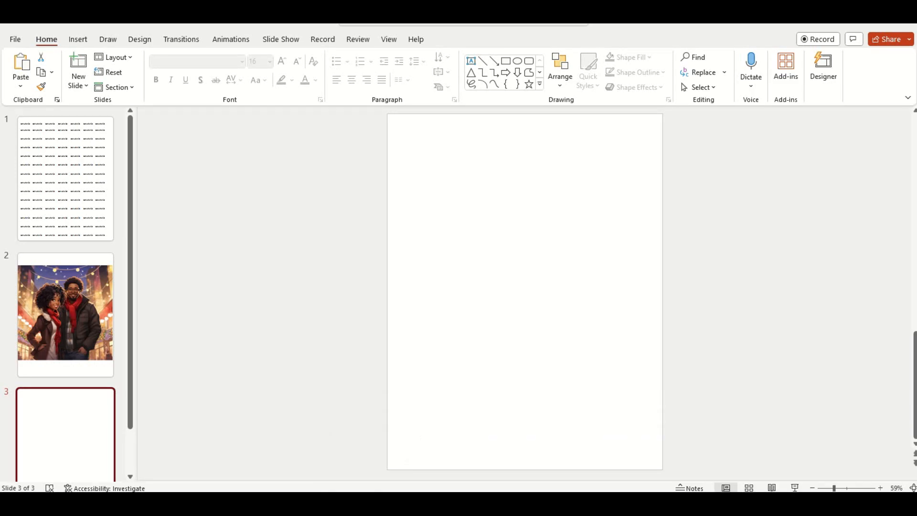
drag(712, 184, 190, 55)
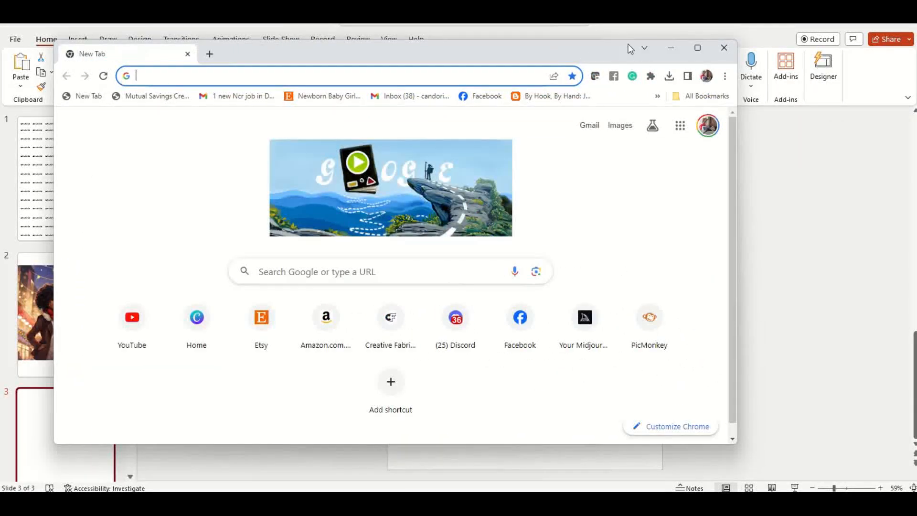
click(696, 48)
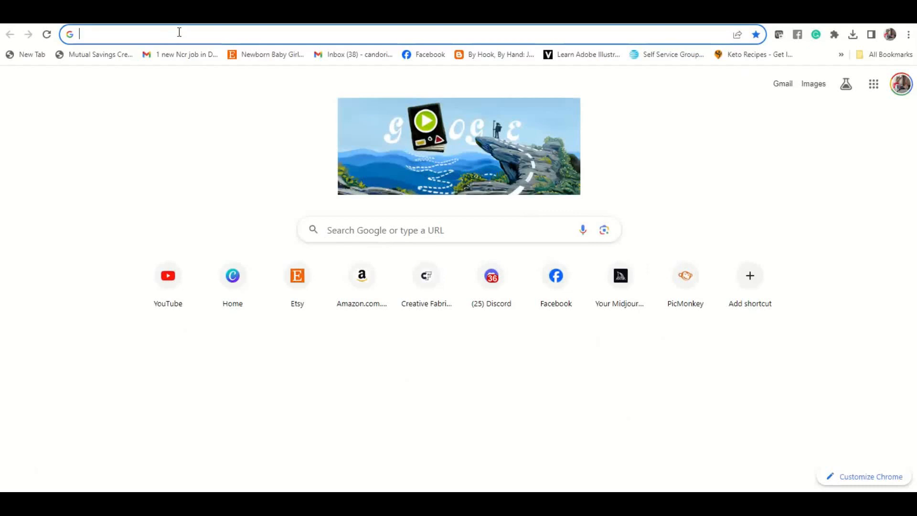
text(remove)
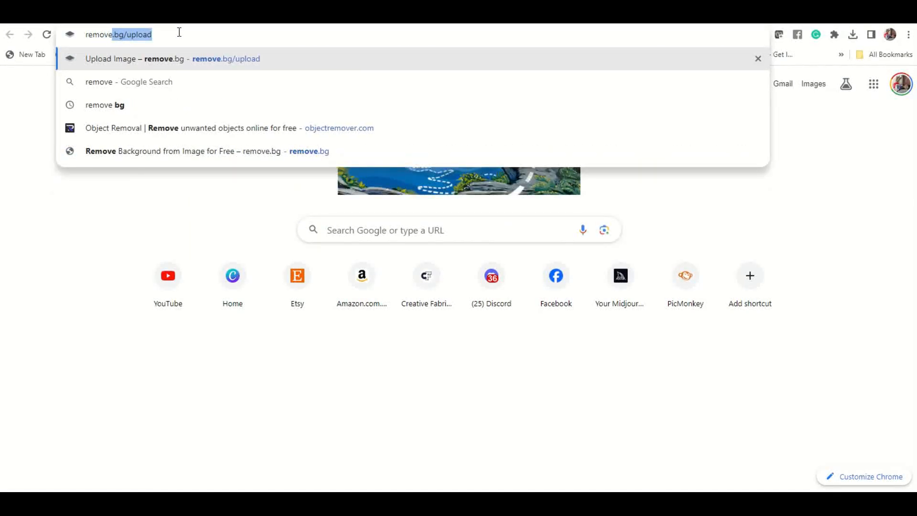
key(Return)
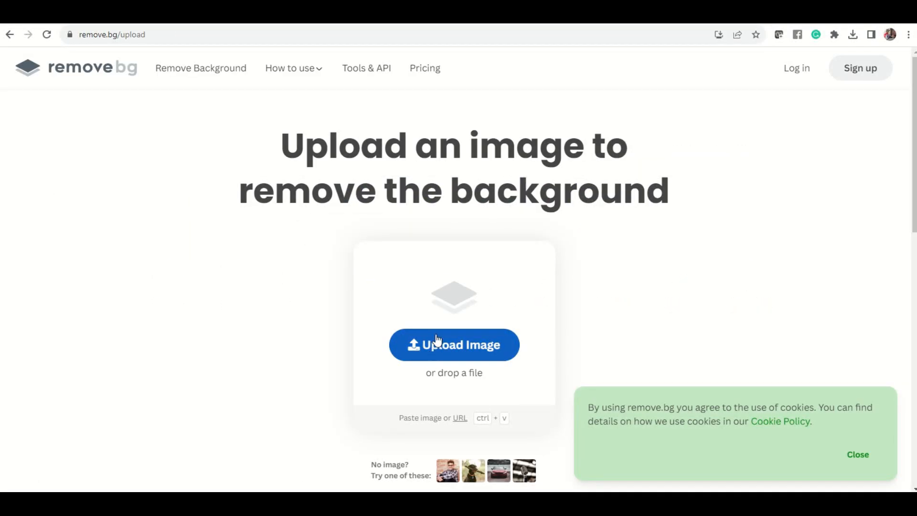
click(506, 305)
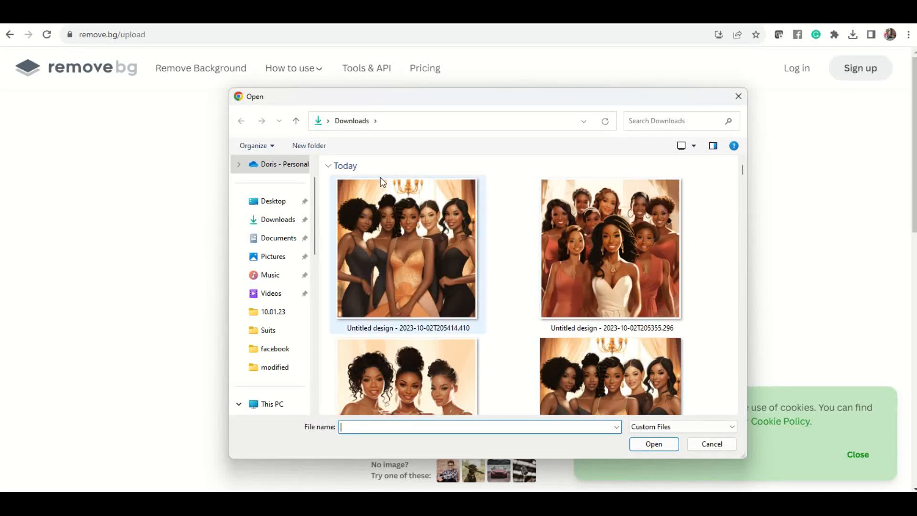
scroll(268, 289, down, 3)
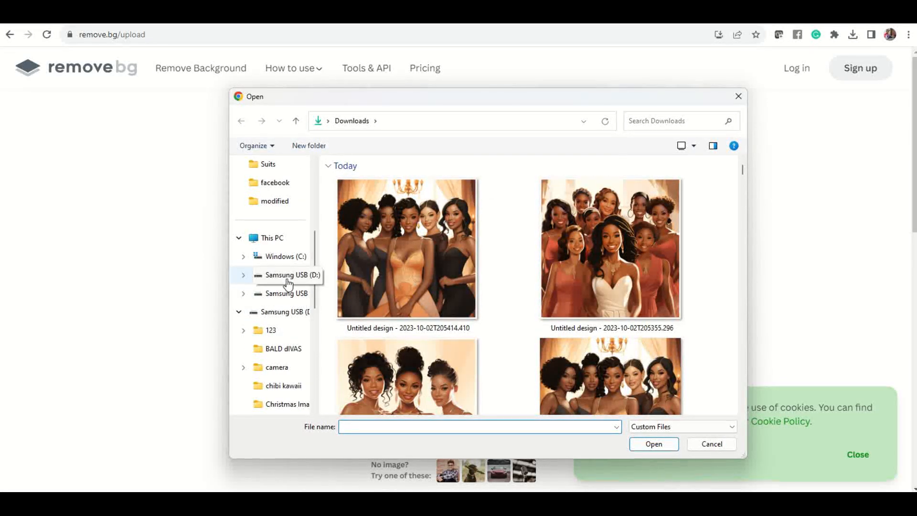
click(288, 282)
scroll(492, 286, down, 1)
scroll(494, 287, down, 10)
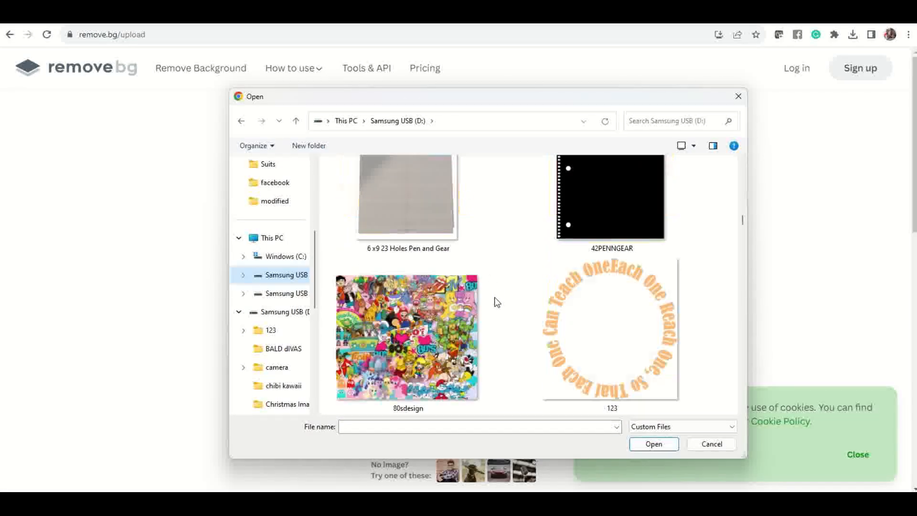
scroll(497, 302, down, 5)
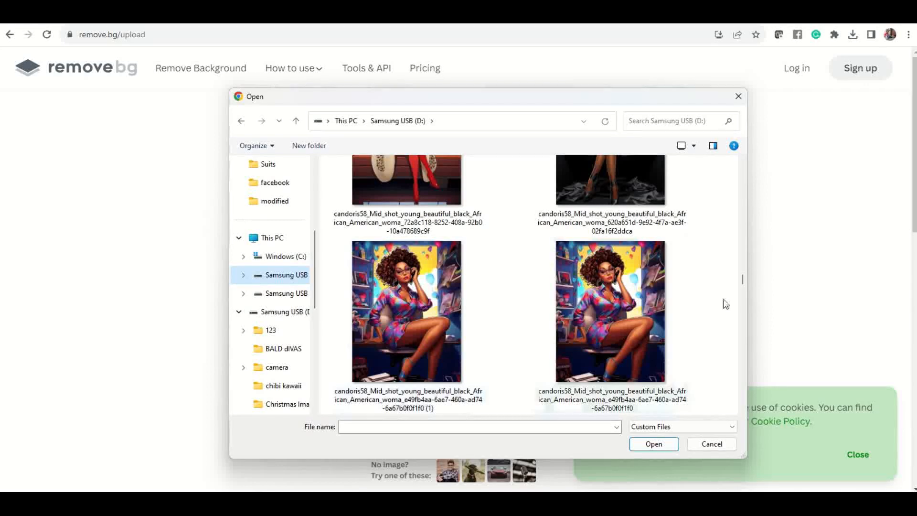
drag(743, 282, 738, 389)
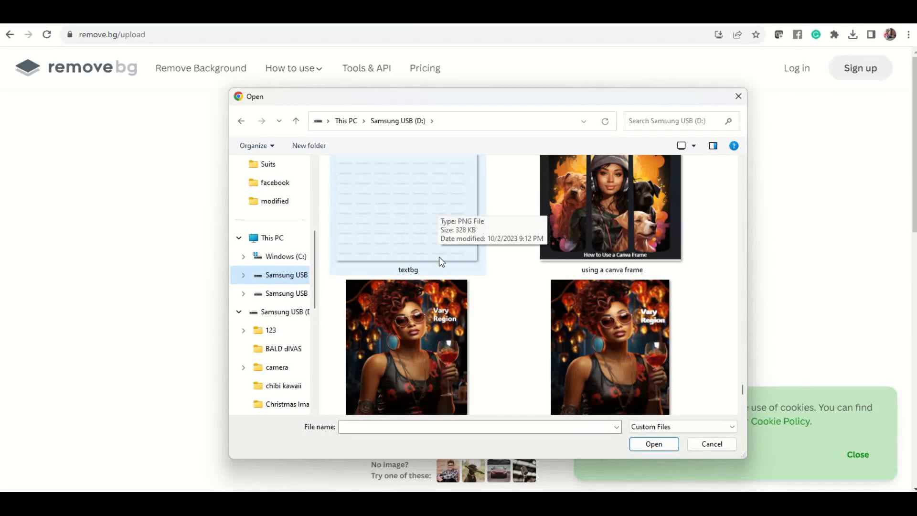
scroll(434, 232, up, 3)
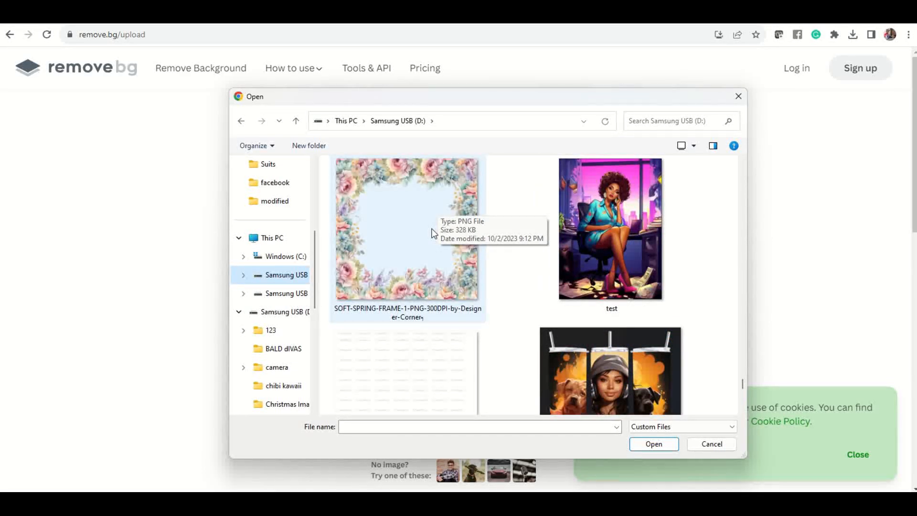
scroll(432, 228, up, 3)
scroll(431, 227, up, 1)
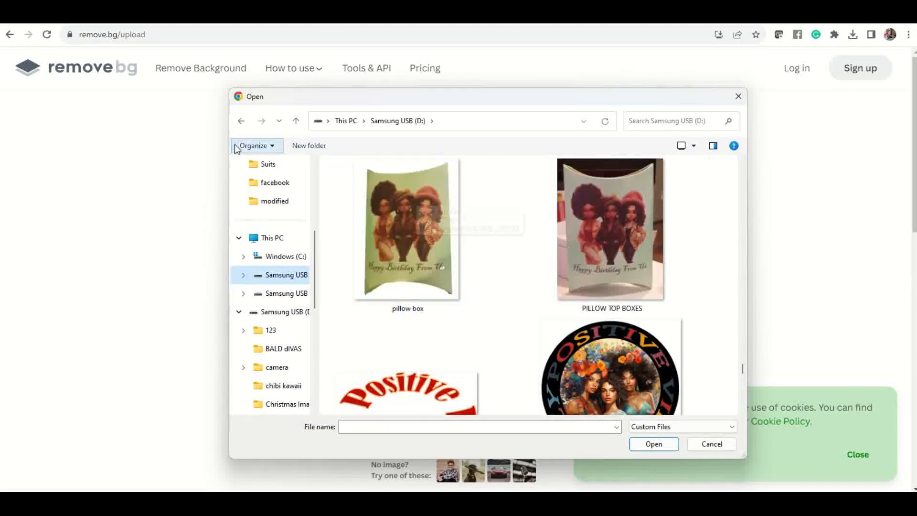
click(139, 201)
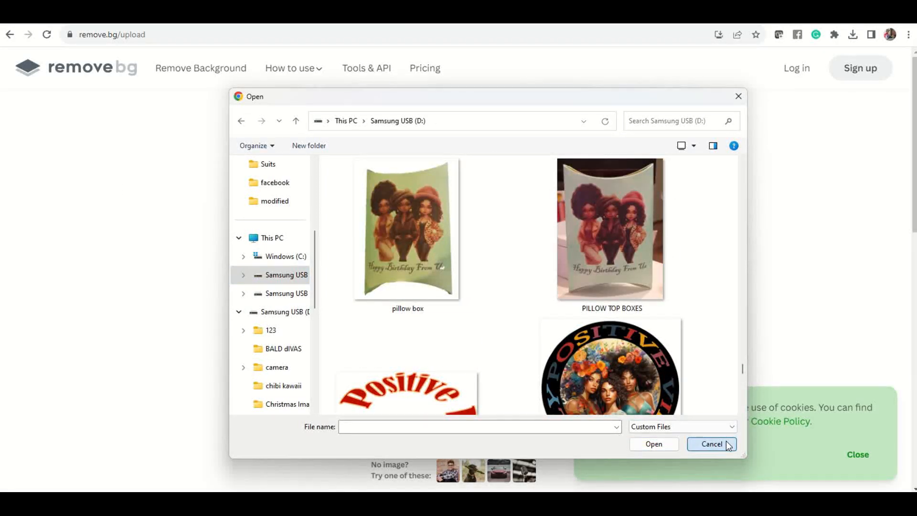
click(726, 445)
Step: Return to PowerPoint and open slide 2 with the watermarked picture
mouse_move(610, 503)
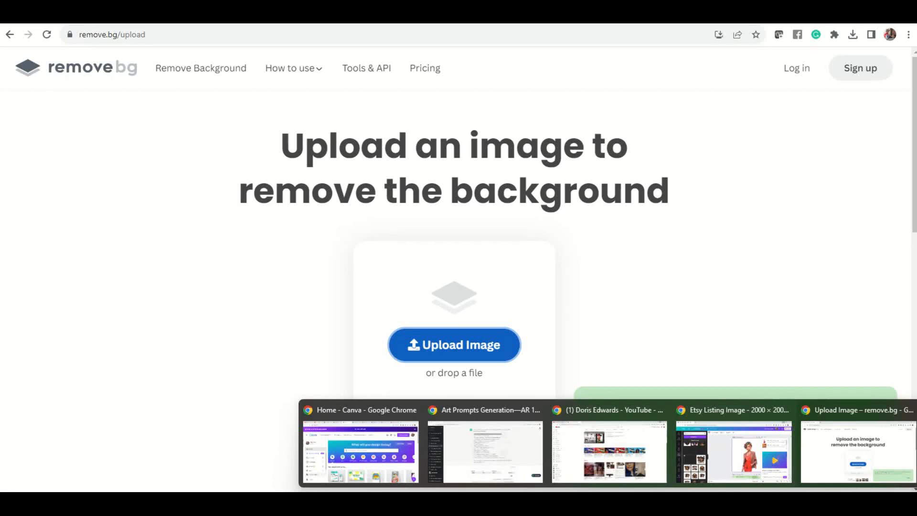
click(663, 503)
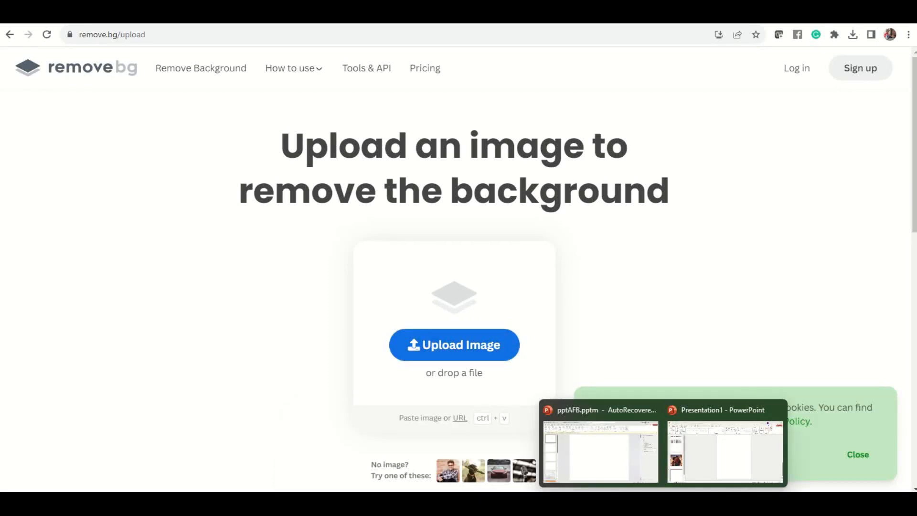
click(703, 462)
click(67, 316)
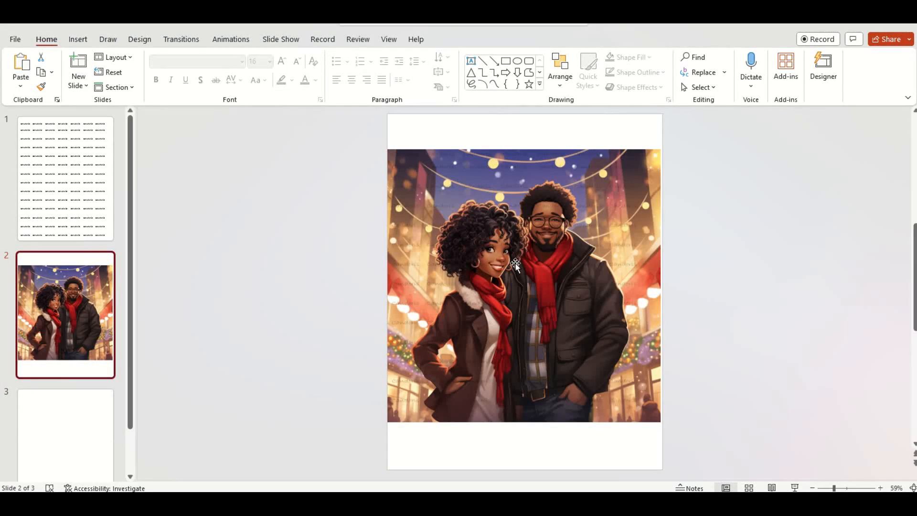
Step: Nudge the grouped watermarked picture slightly down on slide 2 and deselect it
click(485, 153)
mouse_move(445, 165)
mouse_down()
mouse_move(588, 165)
mouse_move(445, 169)
mouse_up()
click(678, 196)
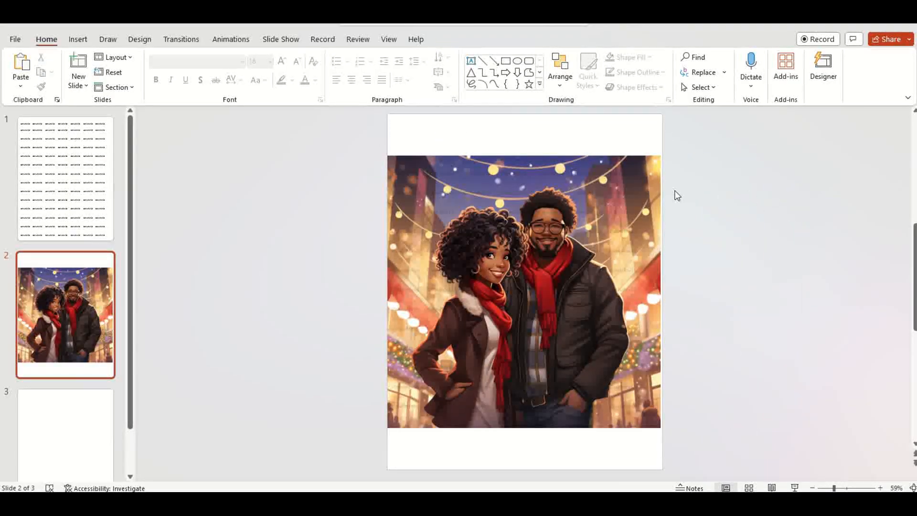
Step: Capture a screen snip of the watermarked Christmas picture area
key(super+shift+s)
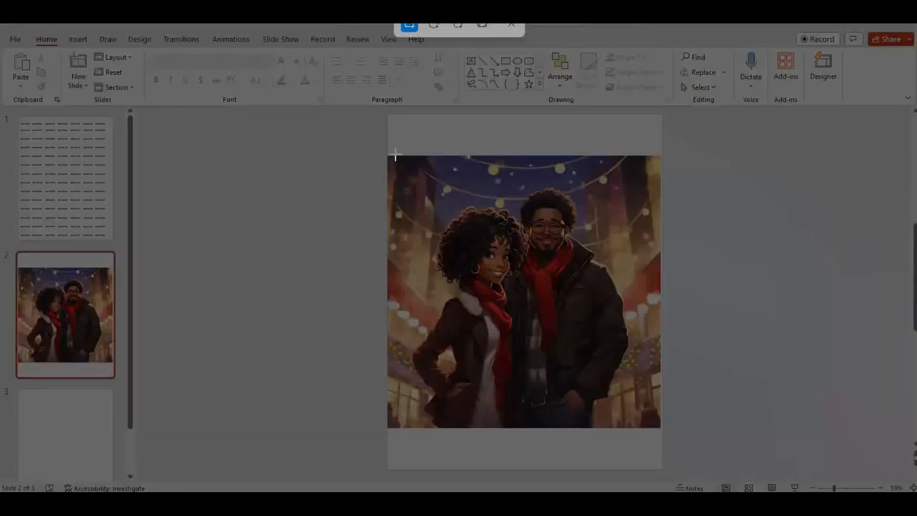
drag(387, 154, 660, 425)
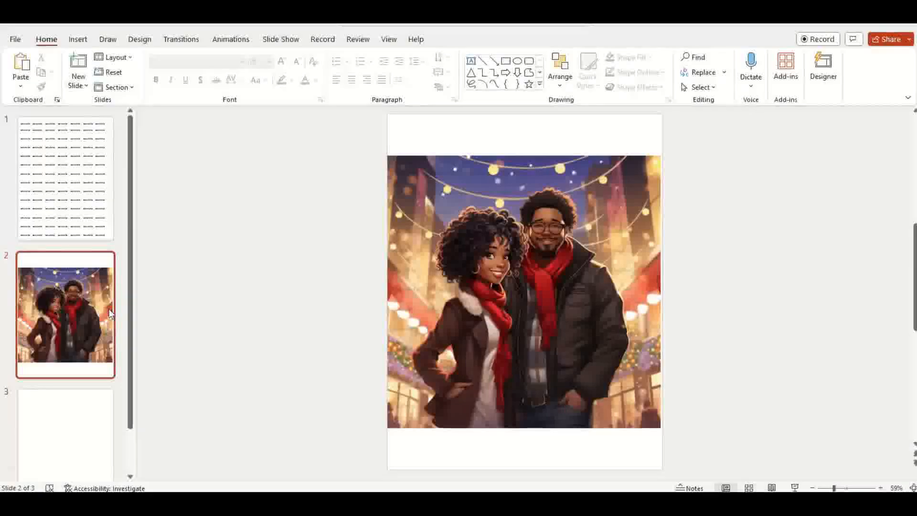
Step: Paste the captured image onto slide 3, enlarge it to about 7.36 by 7.35 inches, and reposition it
click(38, 433)
right_click(446, 161)
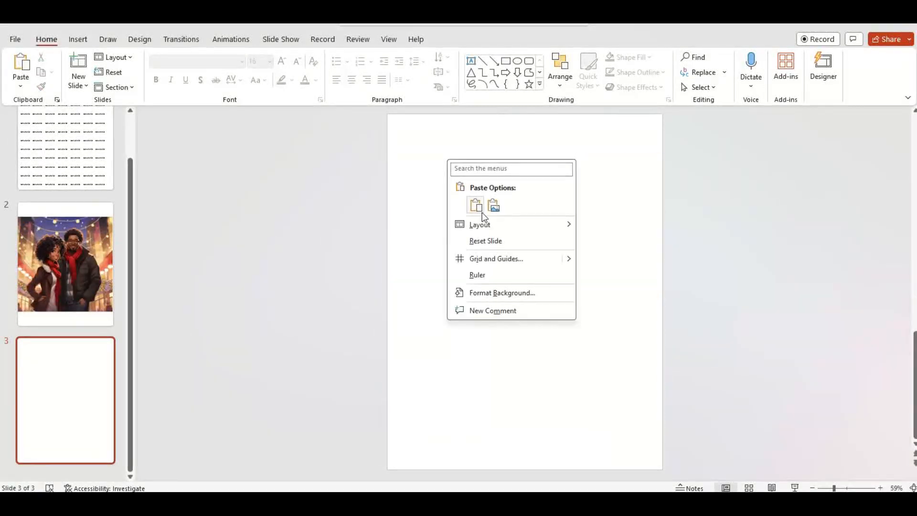
click(475, 207)
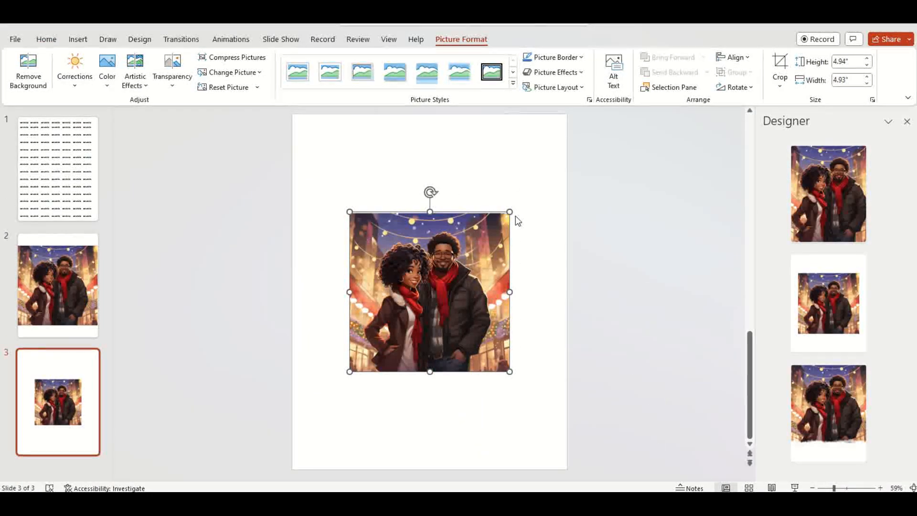
drag(506, 212, 587, 136)
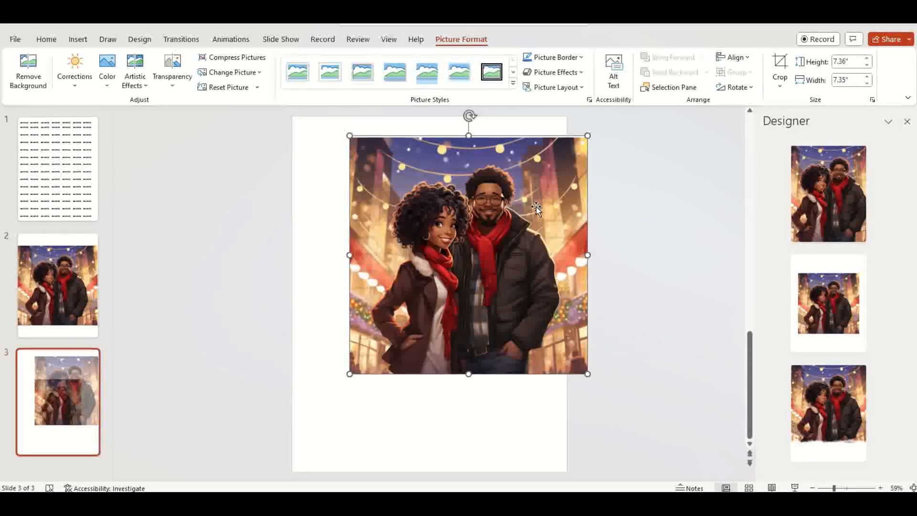
drag(536, 205, 485, 218)
Step: Save the pasted picture as a PNG named testbg on the Samsung USB (D:) drive
right_click(473, 187)
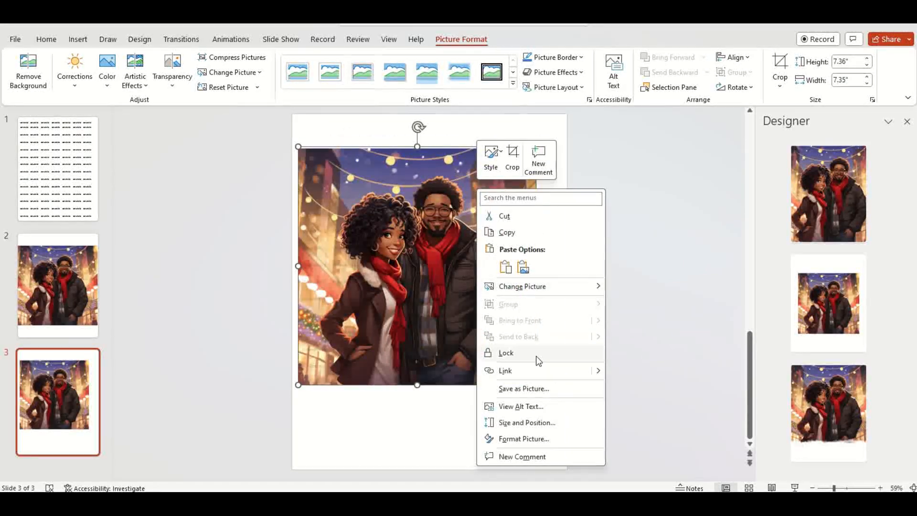
click(538, 388)
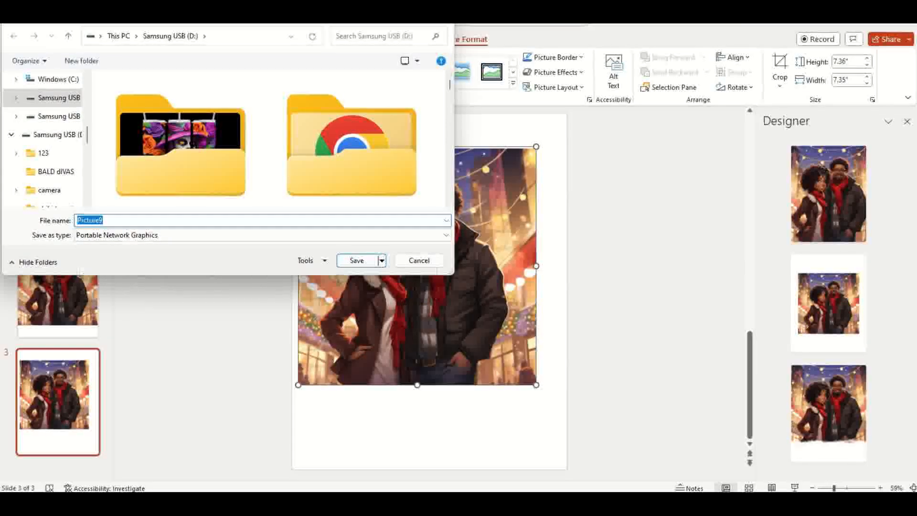
text(test)
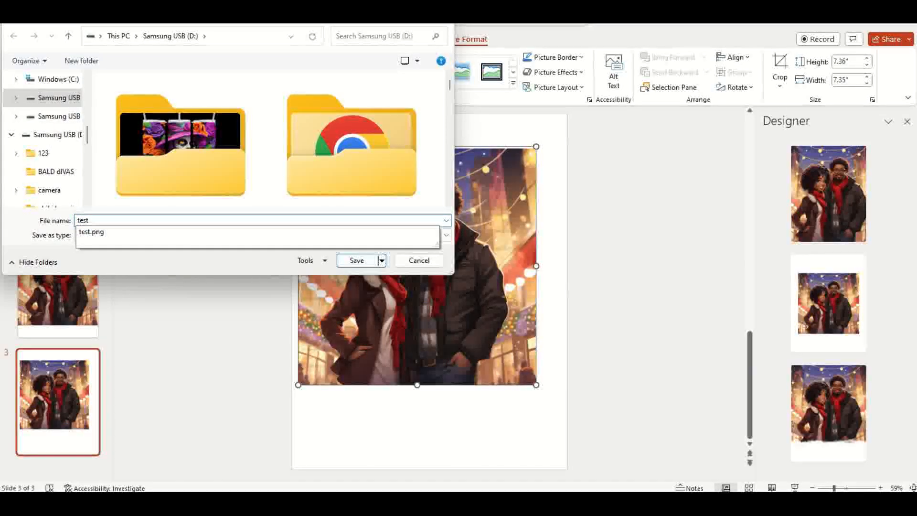
text(bg)
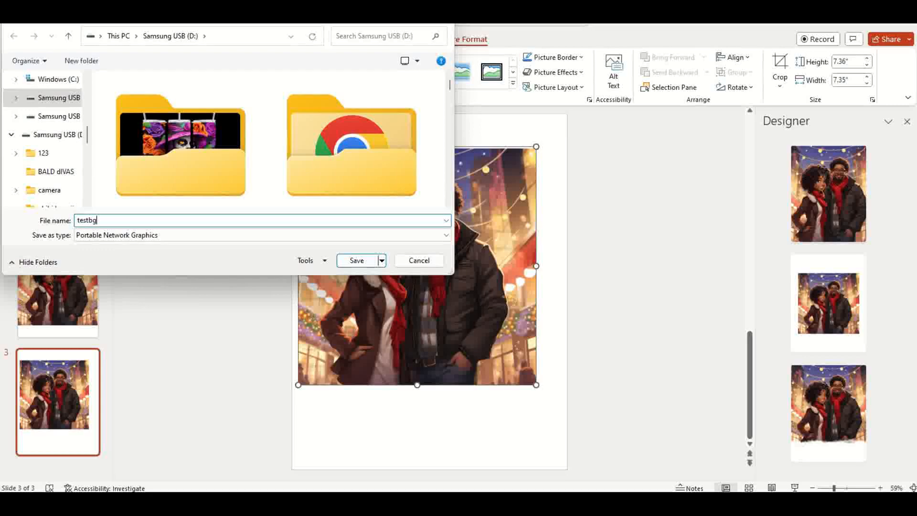
click(357, 261)
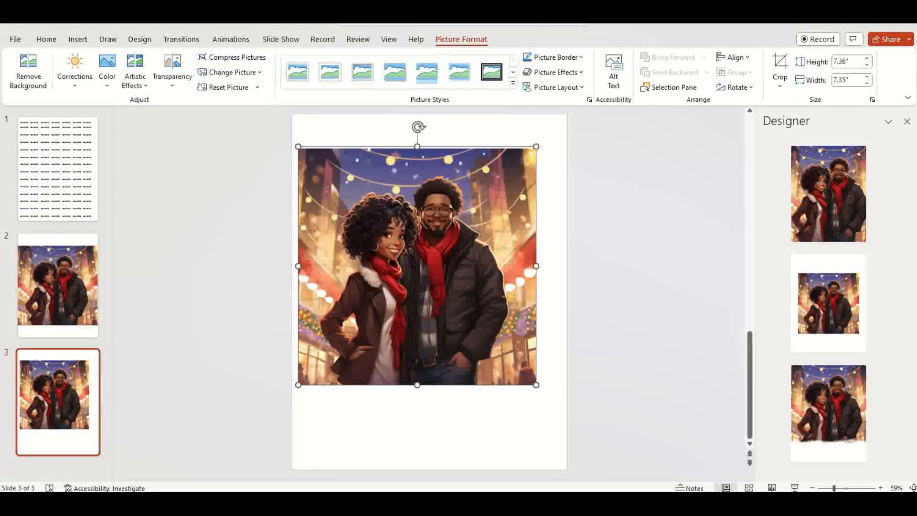
Step: Switch to the remove.bg upload page and upload the testbg image from the Samsung USB (D:) drive
click(608, 502)
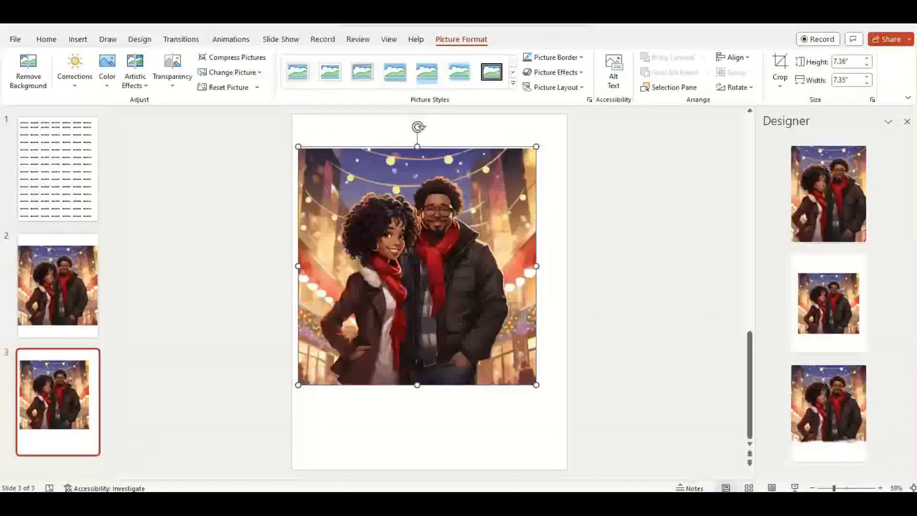
mouse_move(608, 503)
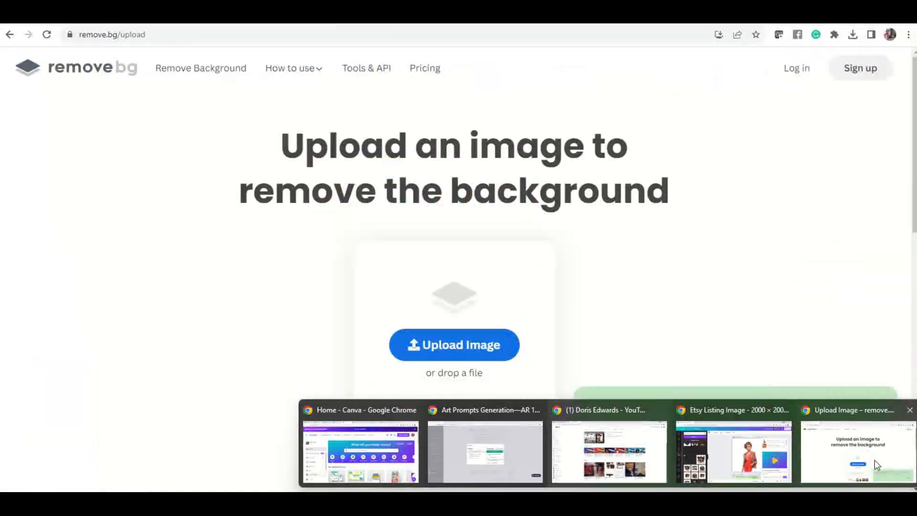
click(875, 460)
click(476, 356)
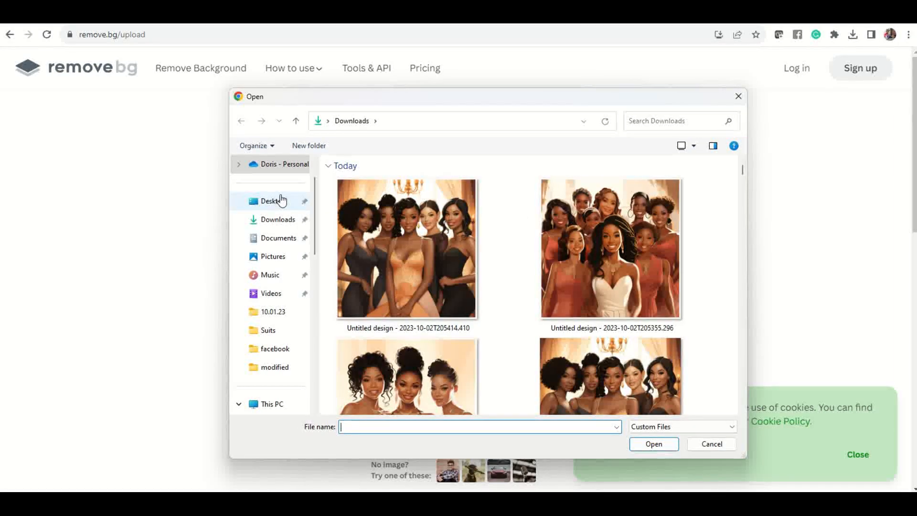
scroll(281, 201, up, 1)
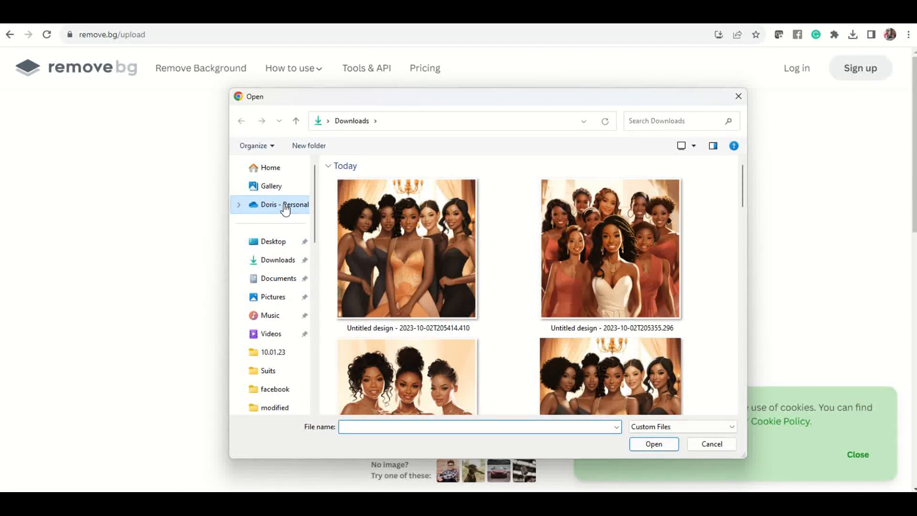
click(285, 208)
scroll(278, 352, down, 3)
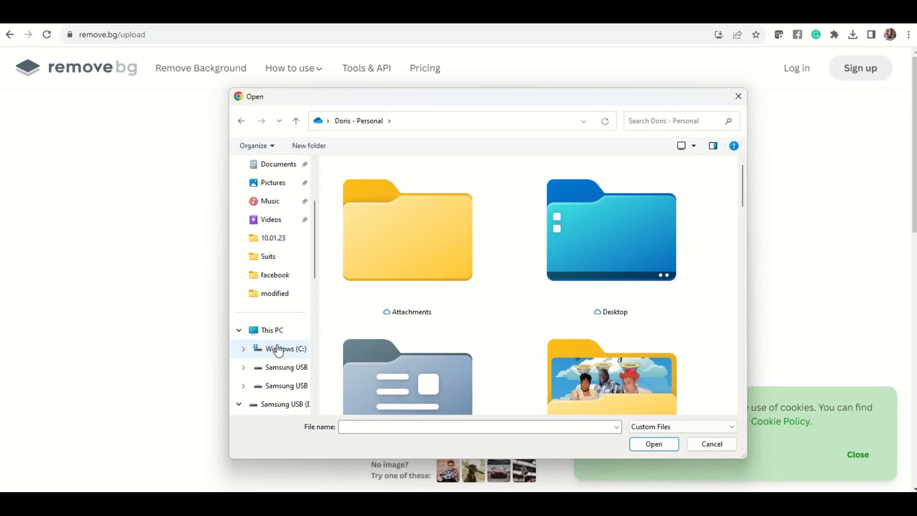
click(289, 369)
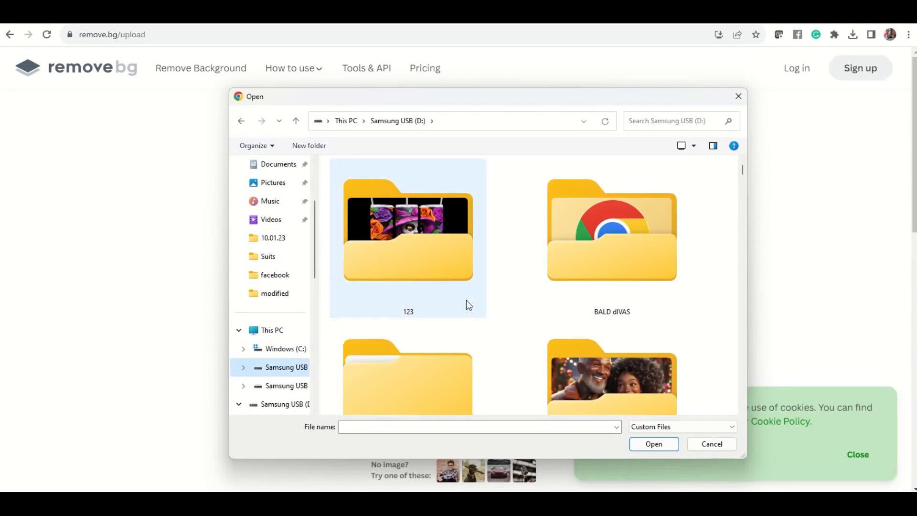
scroll(437, 297, down, 3)
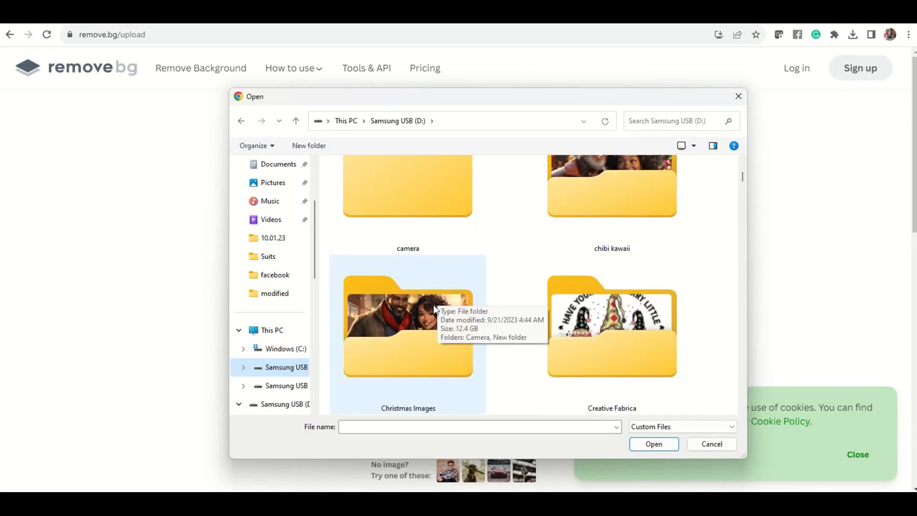
scroll(434, 306, down, 8)
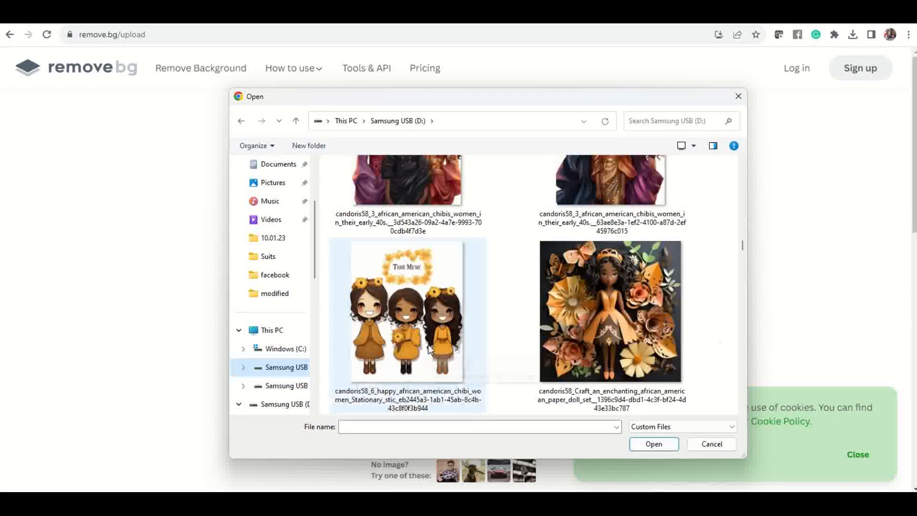
drag(744, 242, 725, 403)
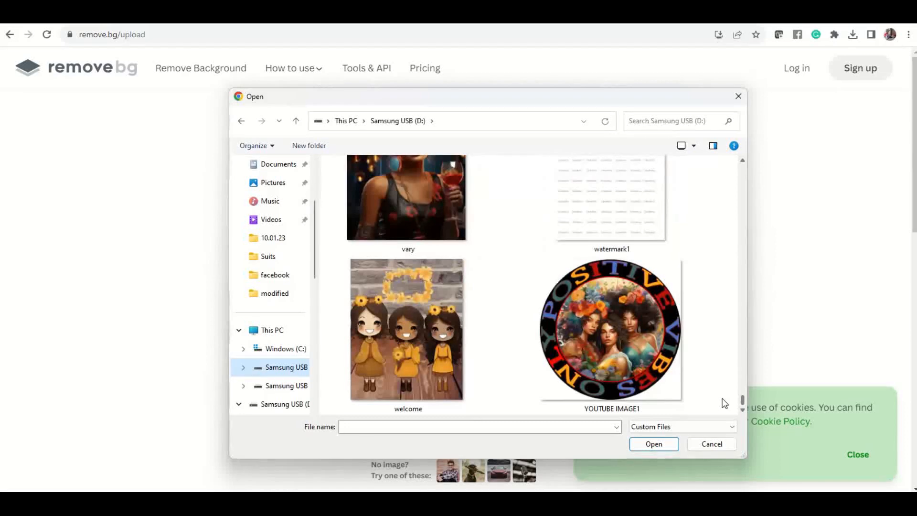
scroll(726, 396, up, 2)
scroll(726, 397, up, 2)
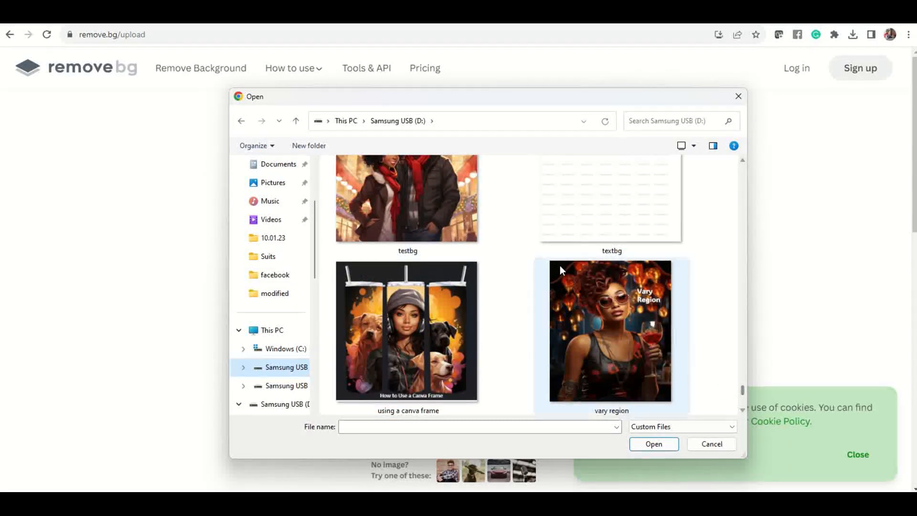
click(434, 208)
click(653, 444)
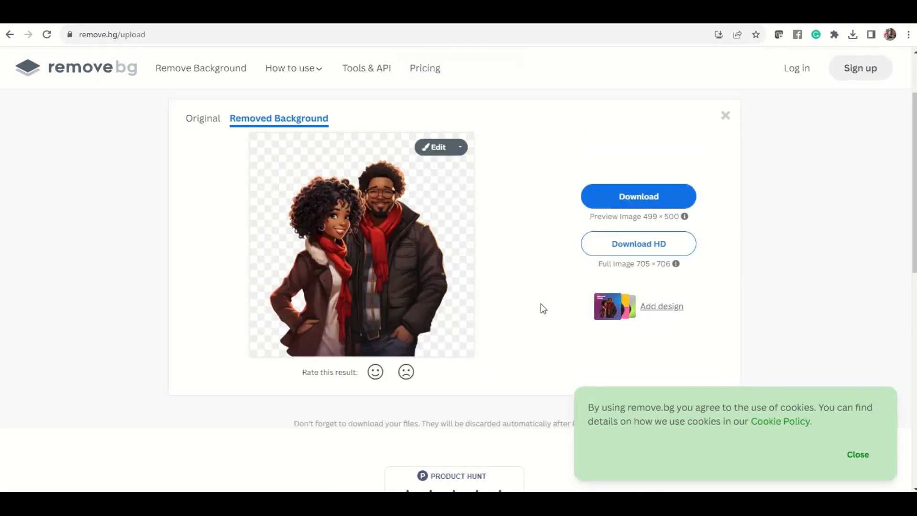
Step: Download the background-removed preview image, closing the wrong download that opens
click(642, 197)
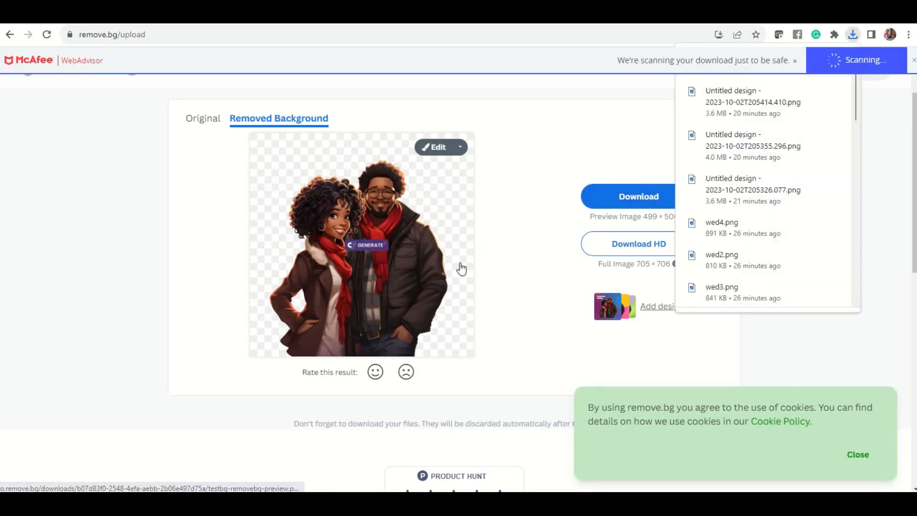
click(751, 109)
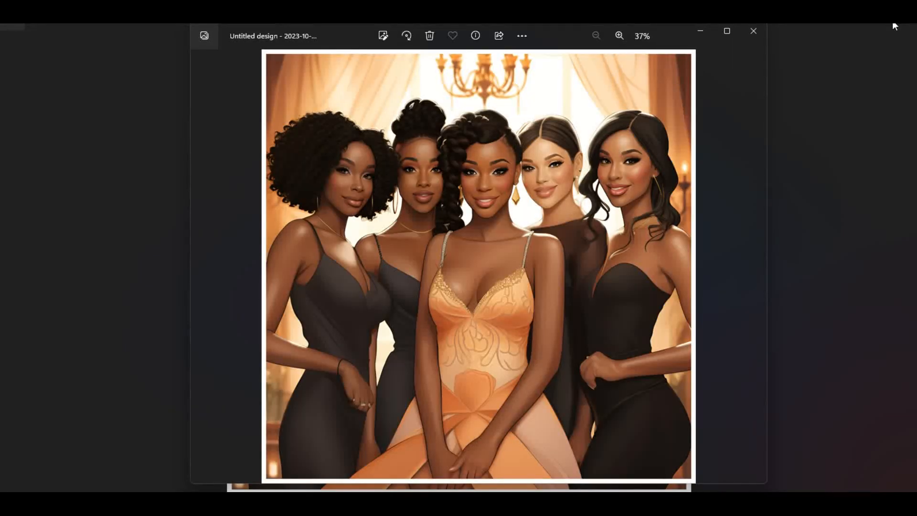
click(753, 31)
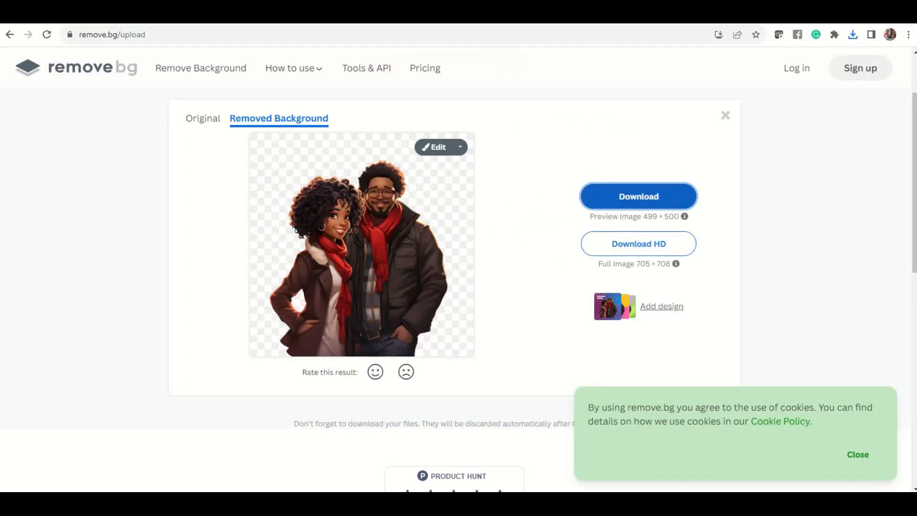
Step: Open the downloaded testbg-removebg-preview image from Downloads in the photo viewer and copy it
mouse_move(588, 504)
click(399, 449)
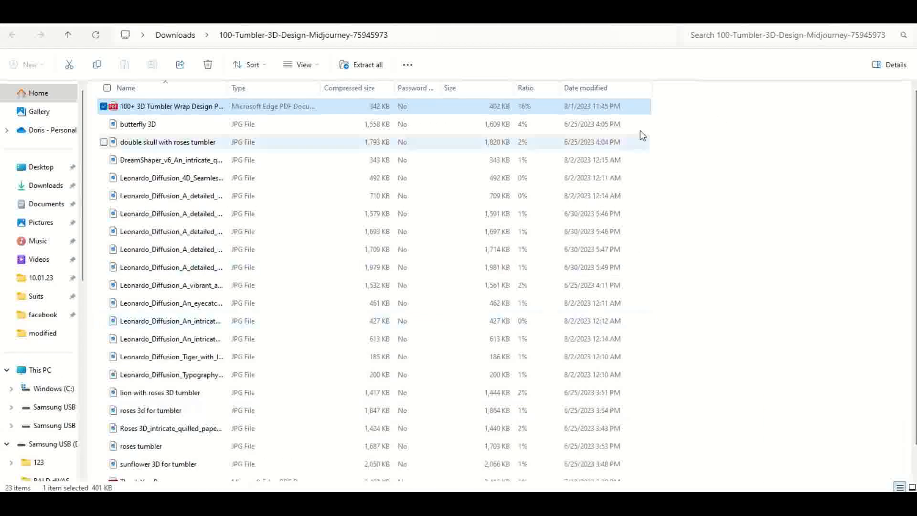
click(47, 187)
click(131, 132)
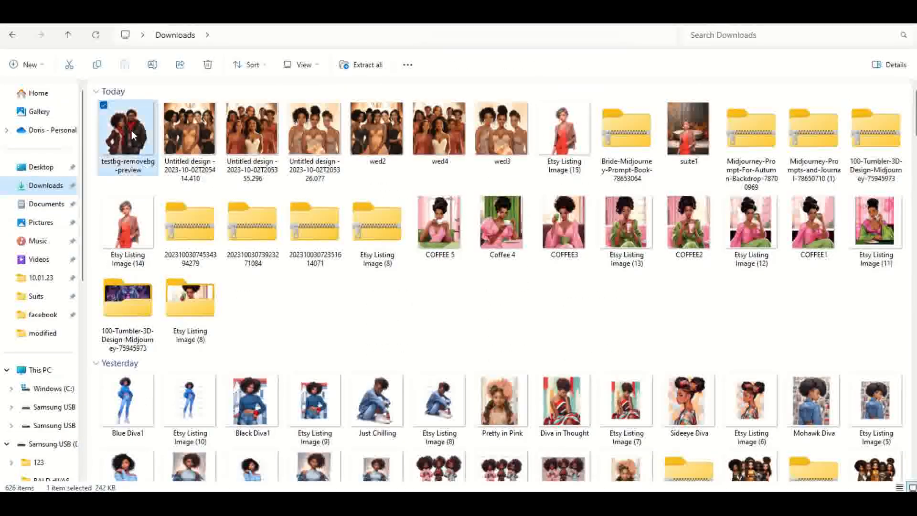
double_click(128, 133)
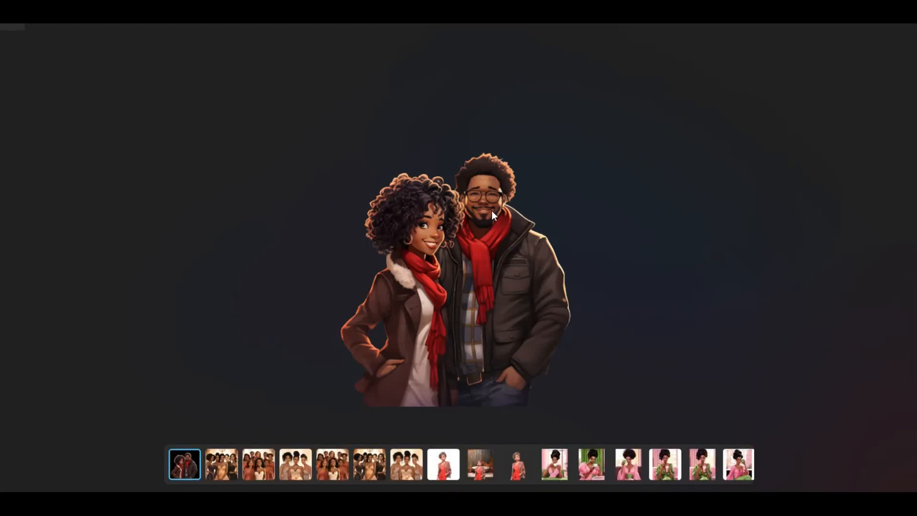
right_click(491, 187)
click(536, 58)
Step: Return to the PowerPoint presentation and add a new slide after slide 2
mouse_move(649, 501)
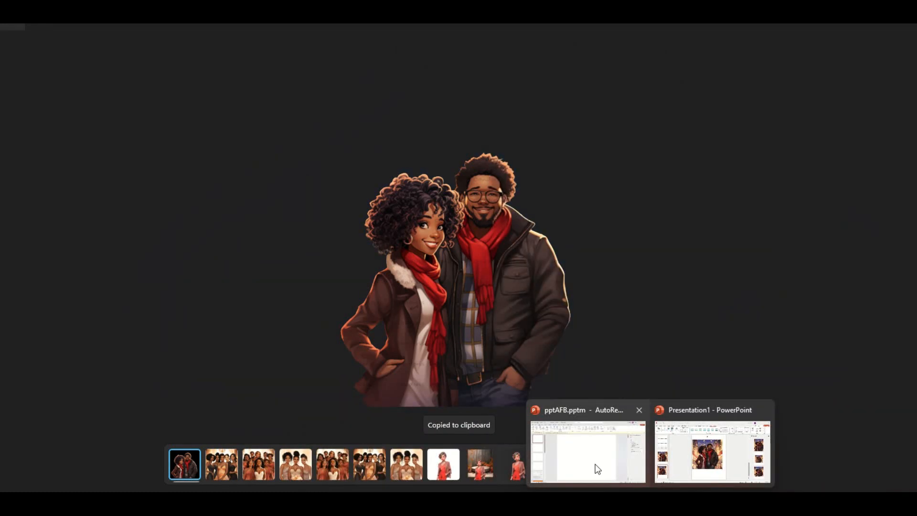
mouse_move(683, 478)
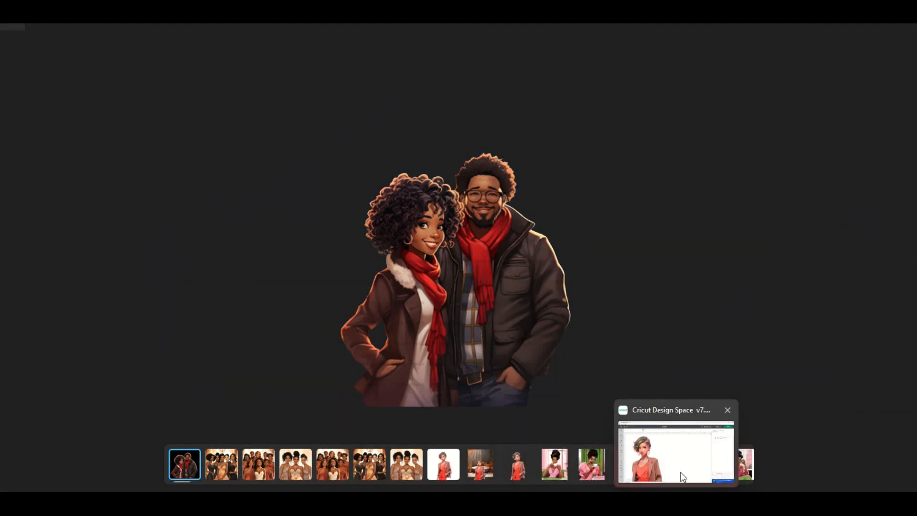
click(712, 456)
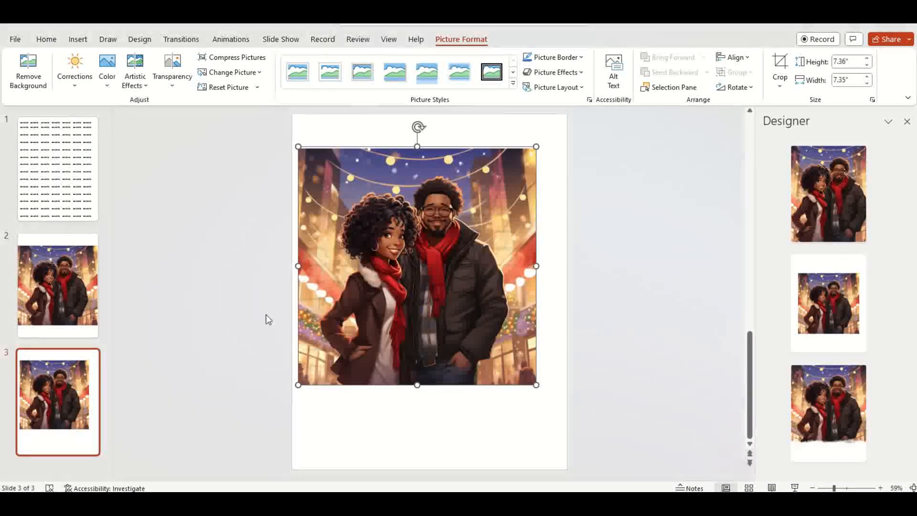
right_click(82, 292)
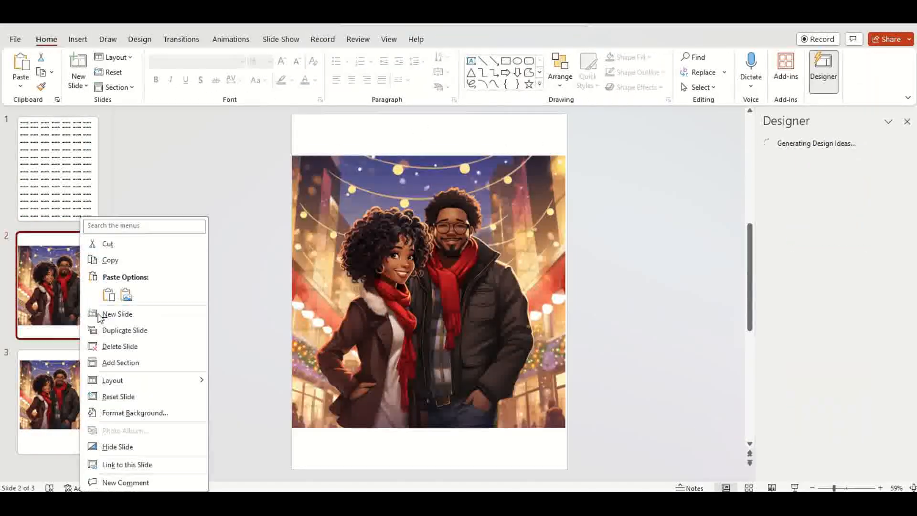
click(116, 314)
Step: Paste the background-removed couple onto the new slide 3, reposition it, and resize to about 10.75 by 10.73 inches
right_click(366, 163)
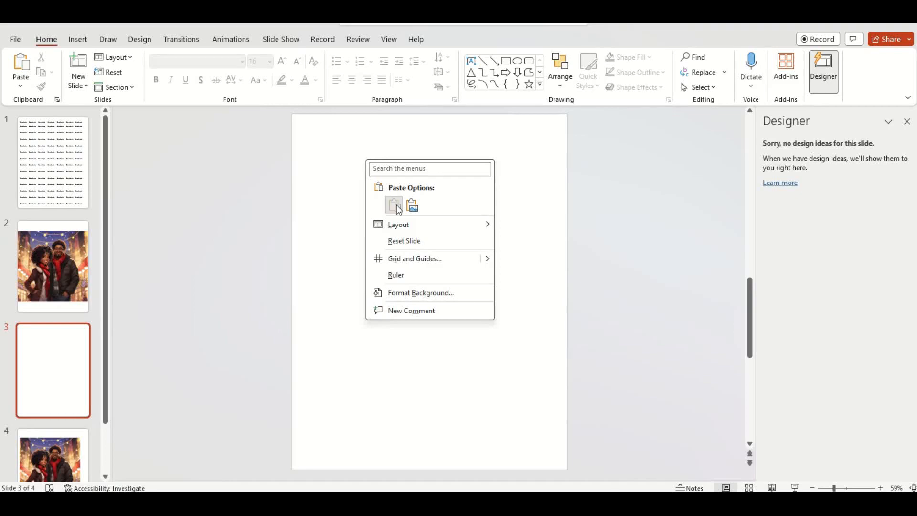
click(394, 206)
drag(510, 373, 705, 481)
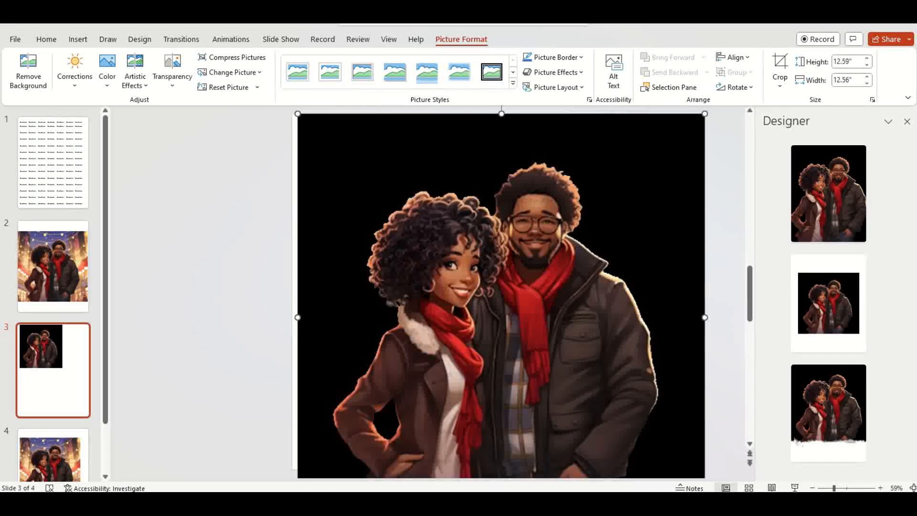
drag(604, 371, 532, 367)
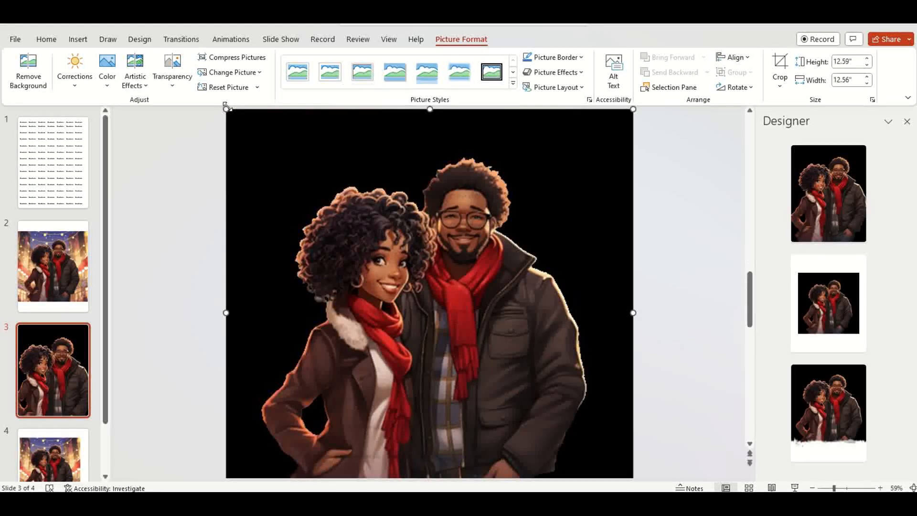
drag(222, 110, 292, 134)
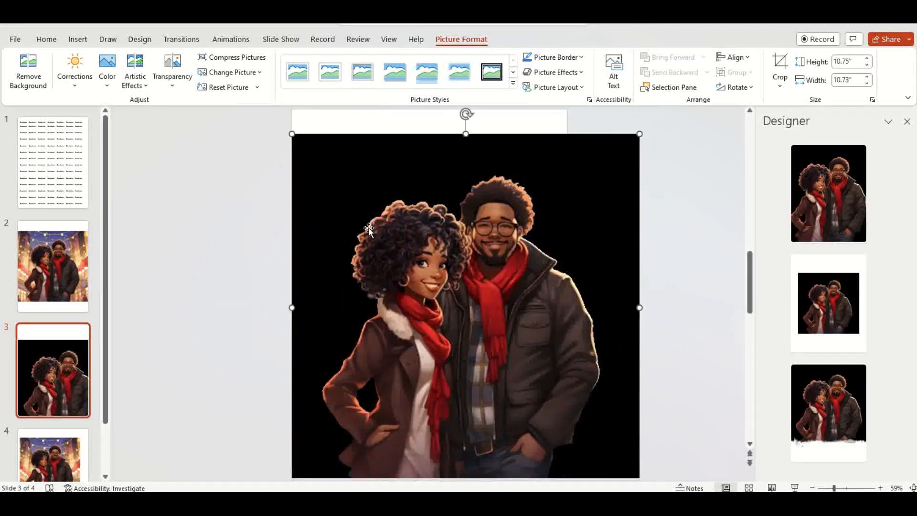
Step: Insert the watermark1 picture from the Samsung USB drive onto slide 2, over the couple picture
click(42, 184)
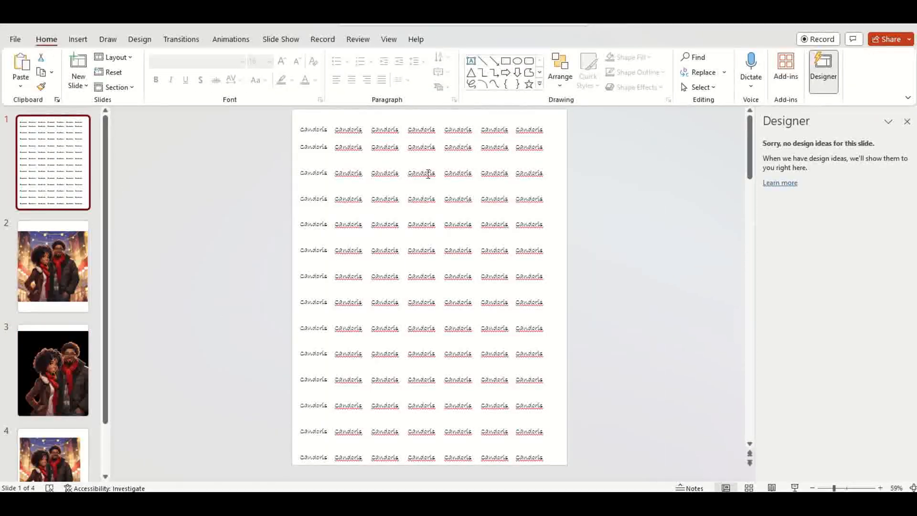
click(71, 283)
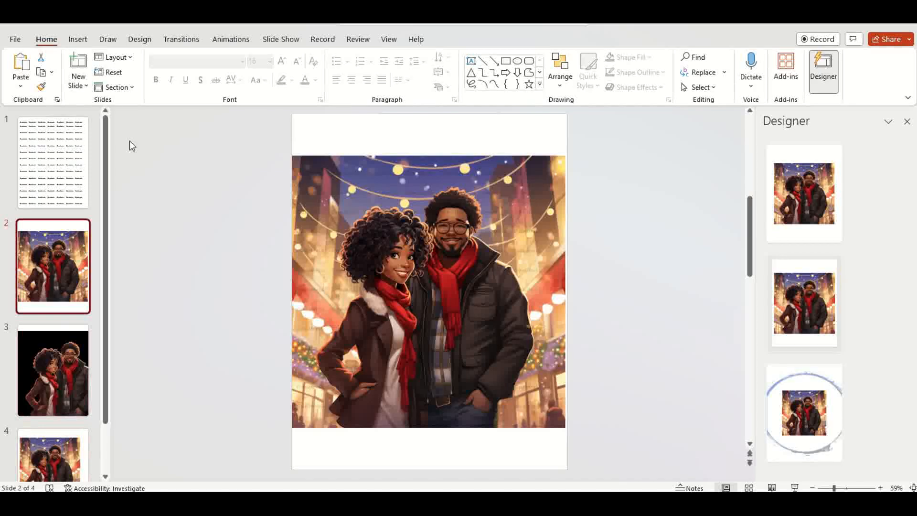
click(77, 39)
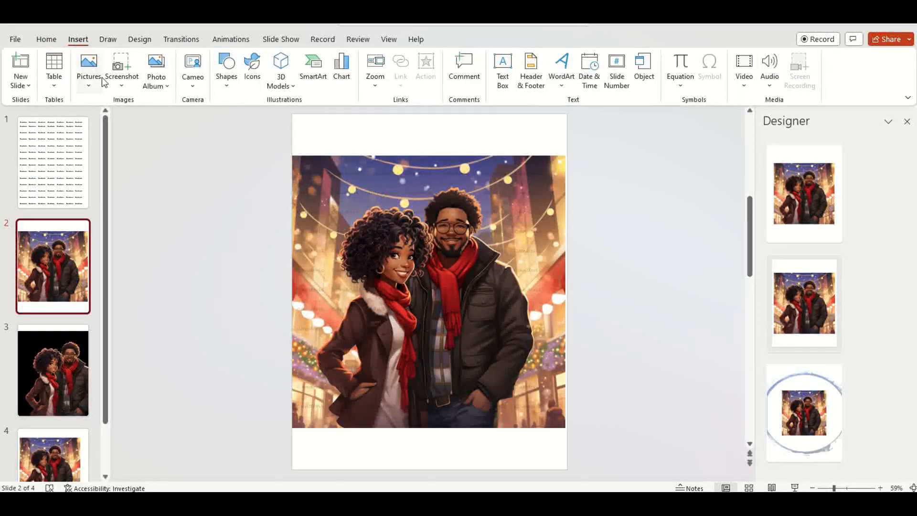
click(88, 89)
click(117, 119)
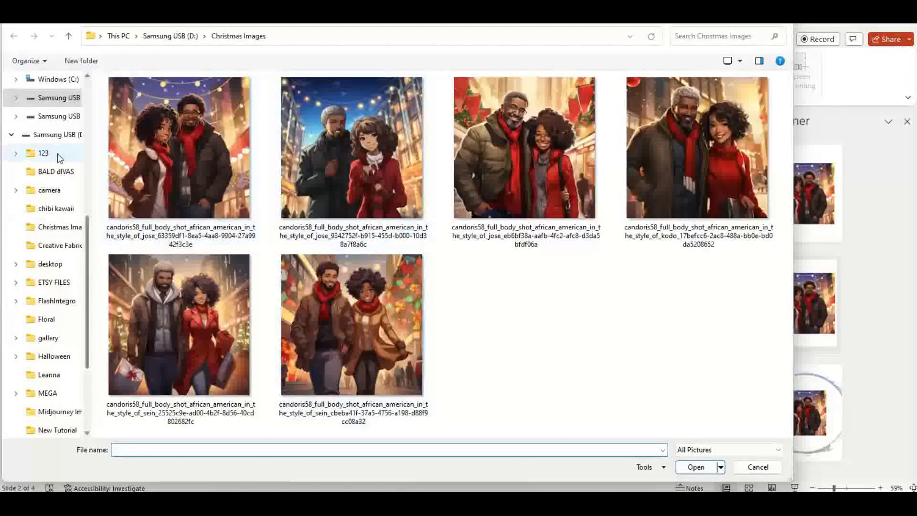
click(75, 134)
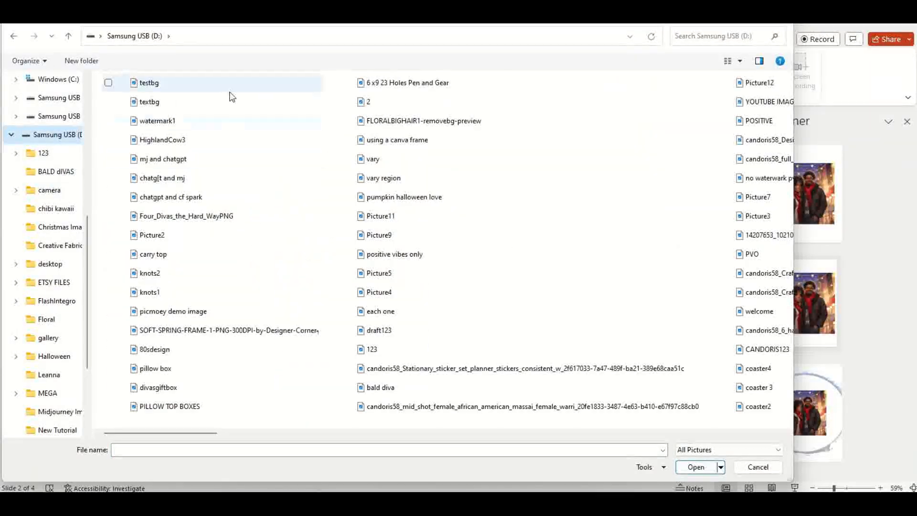
scroll(231, 326, right, 10)
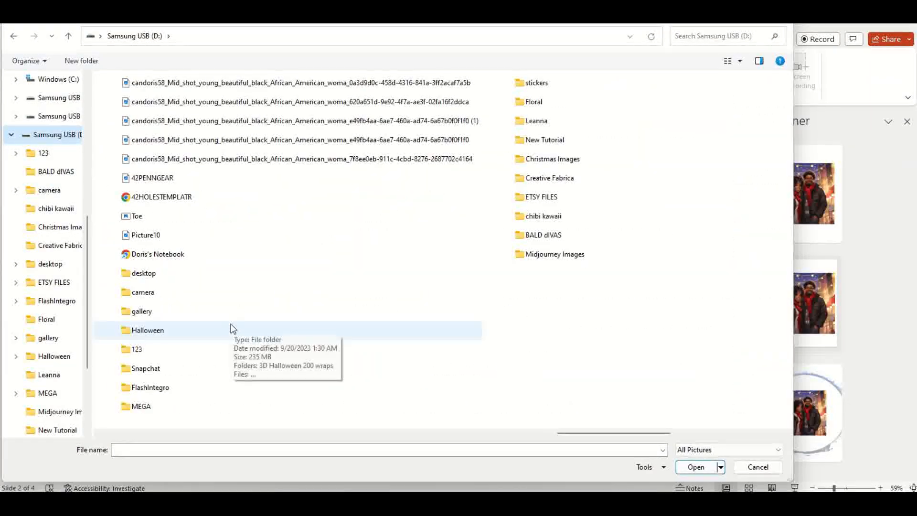
scroll(231, 331, left, 10)
scroll(230, 330, left, 10)
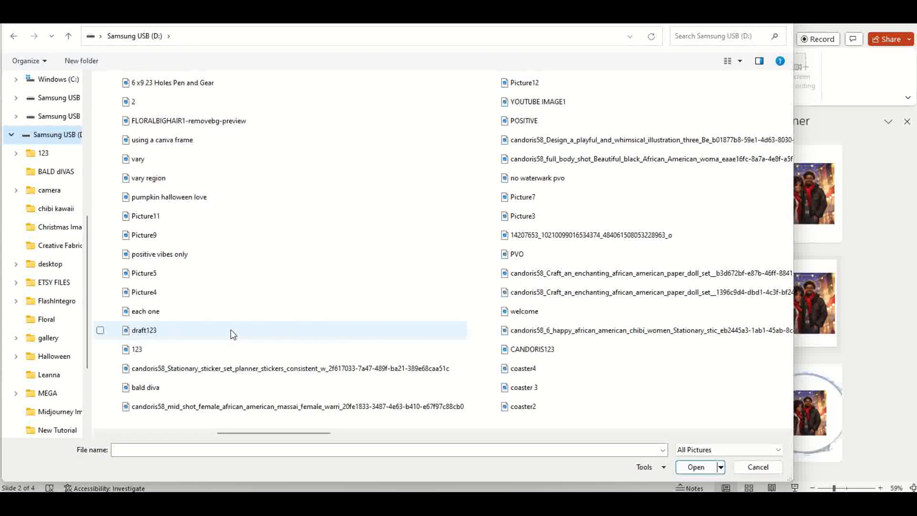
click(714, 34)
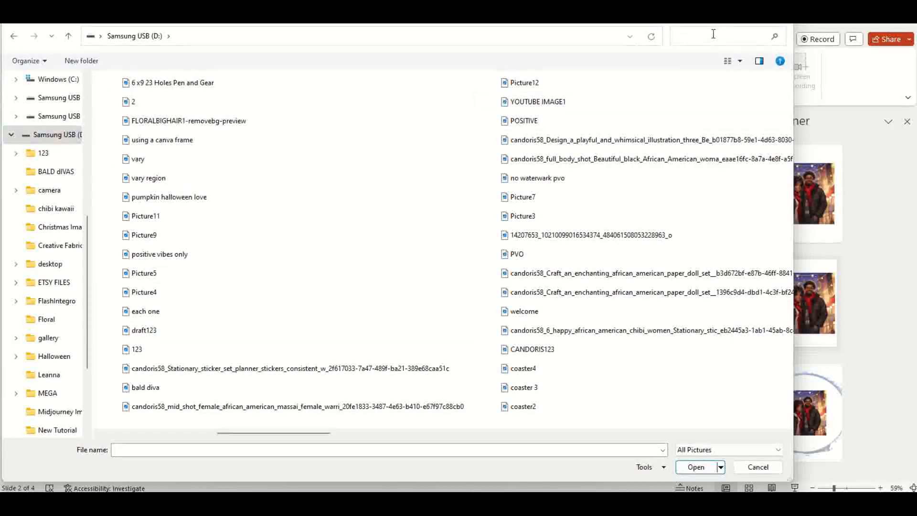
text(water)
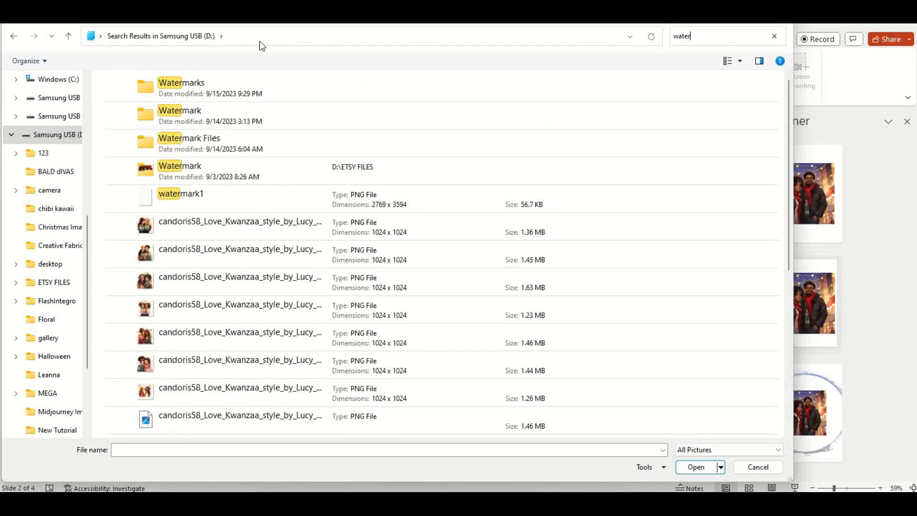
click(199, 205)
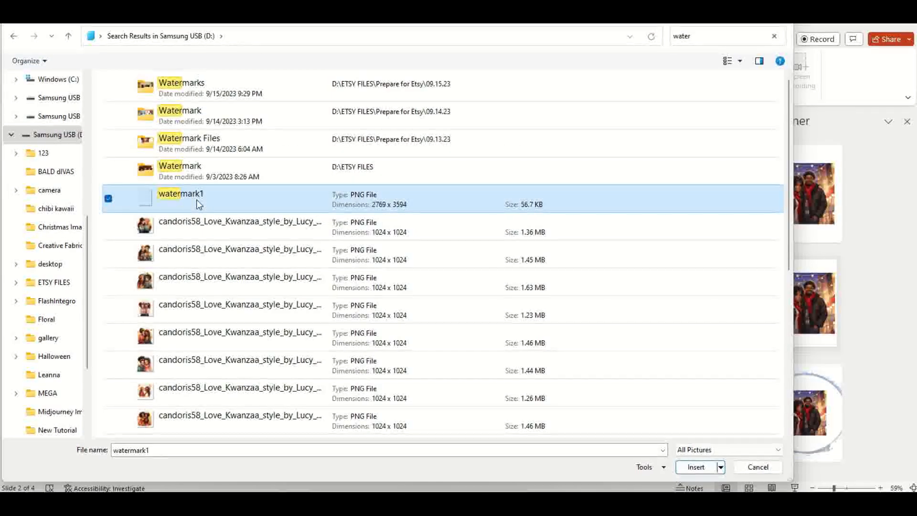
double_click(199, 204)
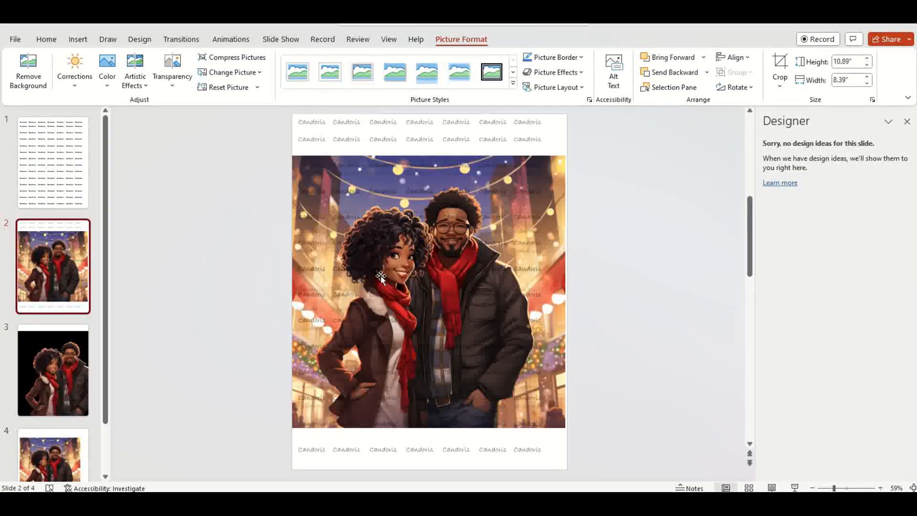
Step: Reposition the watermark overlay and stretch it to a width of about 8.81 inches to cover the picture
drag(429, 285, 443, 292)
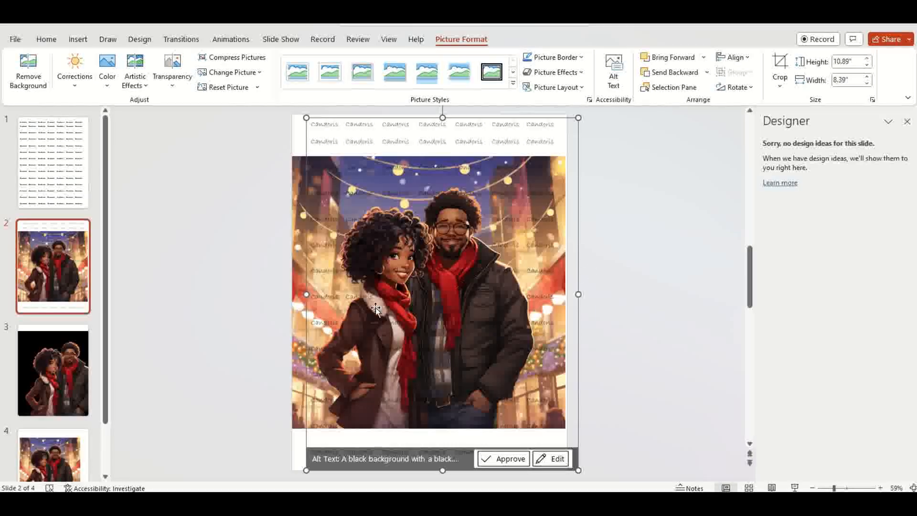
drag(306, 295, 293, 295)
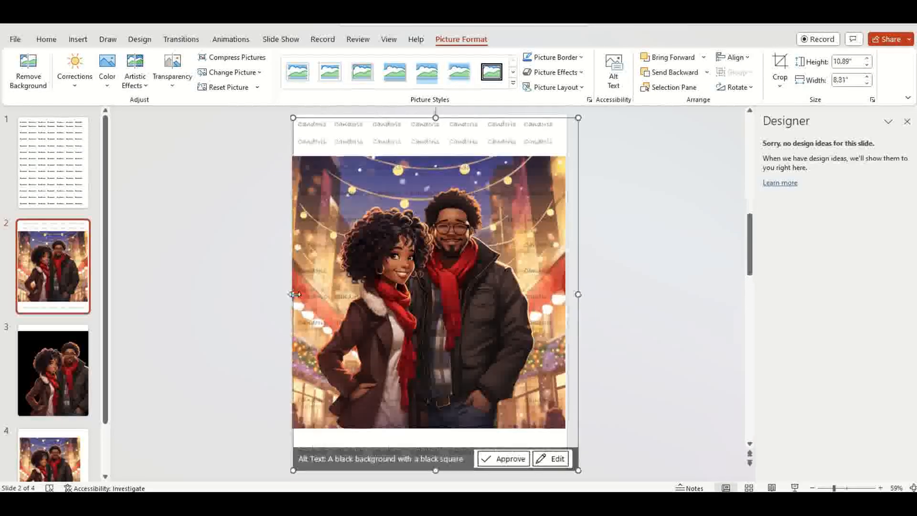
click(635, 301)
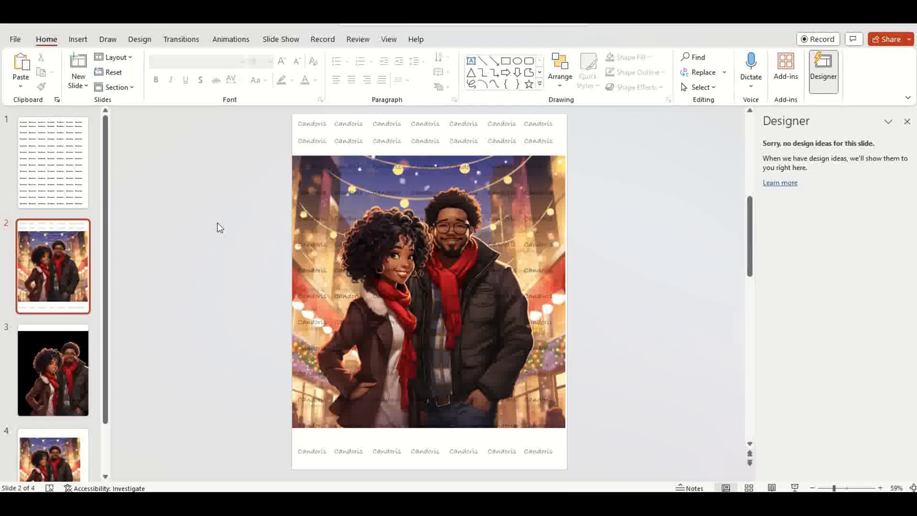
Step: Screen-snip the watermarked couple picture on slide 2 and paste it onto slide 3 in place of the cutout
key(super+shift+s)
drag(292, 155, 572, 432)
click(67, 346)
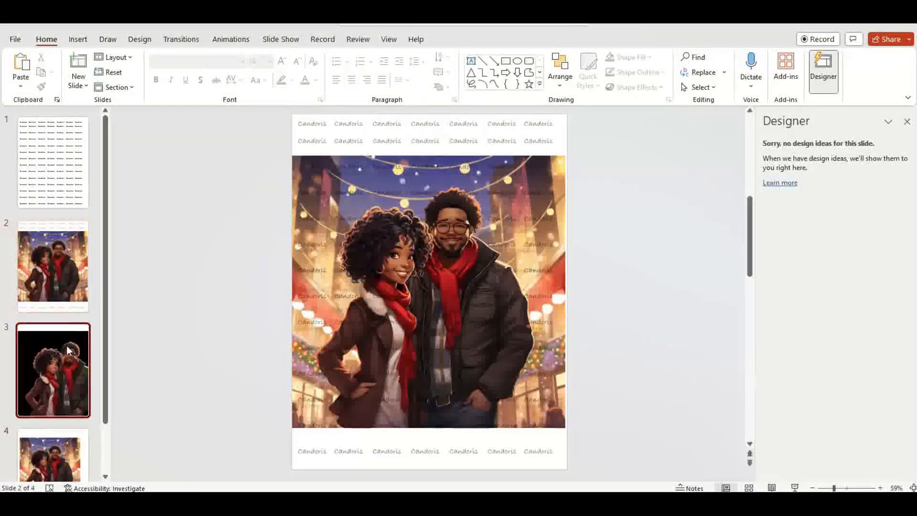
click(512, 202)
key(Delete)
right_click(374, 193)
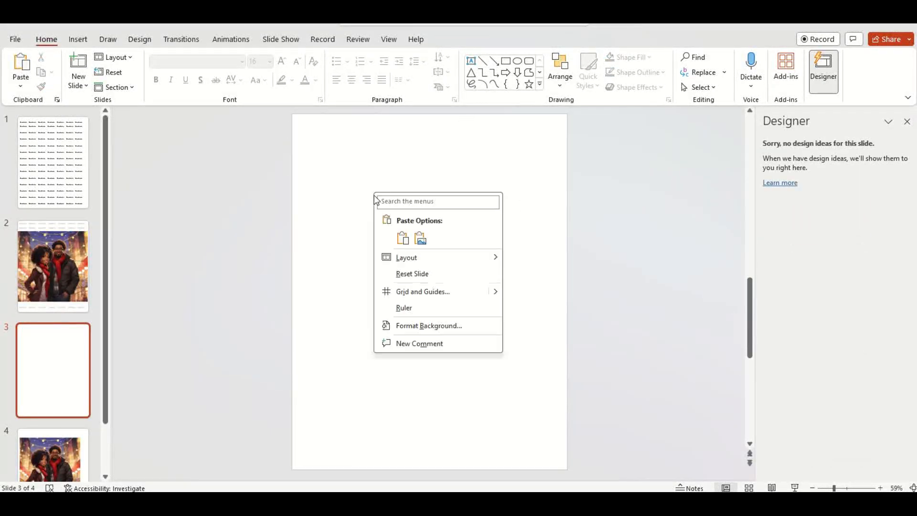
click(403, 245)
Step: Save the pasted picture as testbg1 in PNG format, then delete it from slide 3
right_click(433, 215)
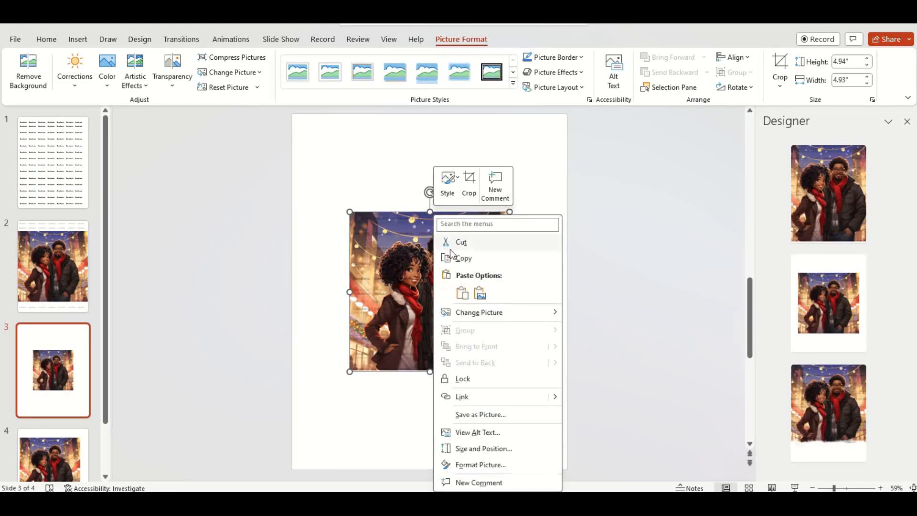
click(484, 419)
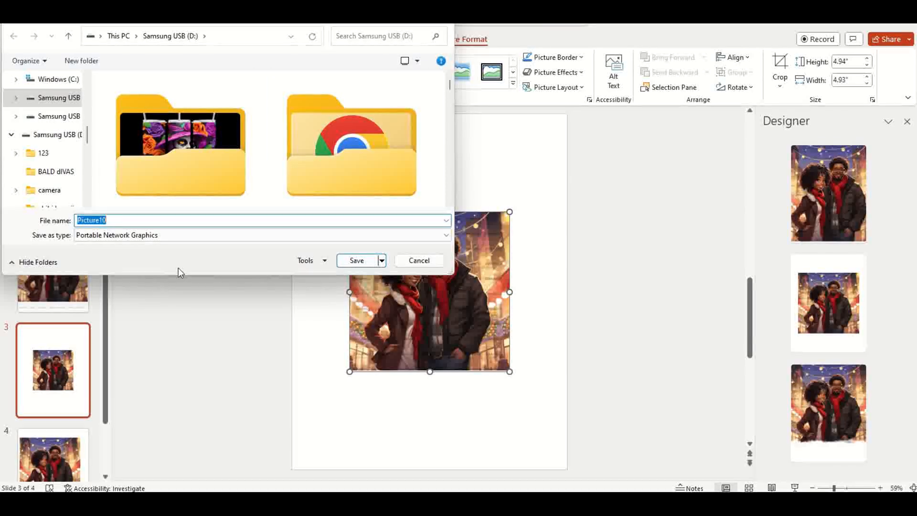
text(test)
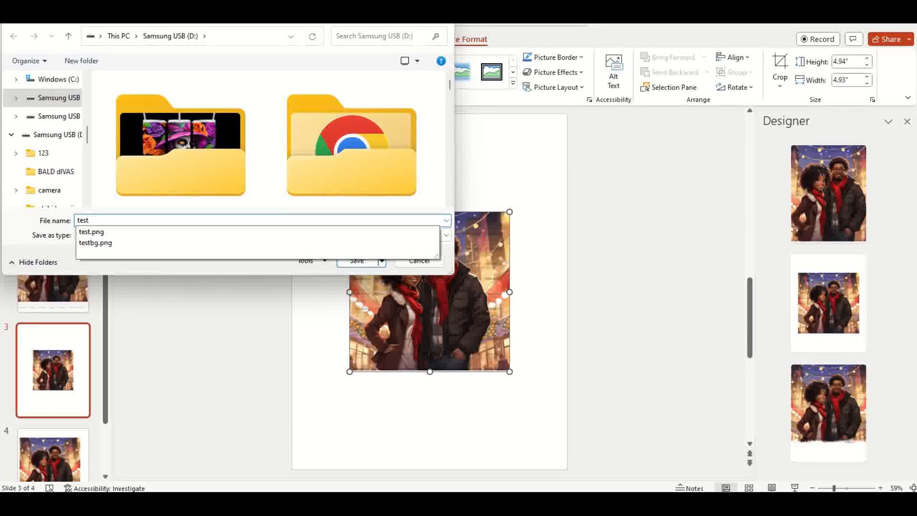
text(bg1)
click(354, 264)
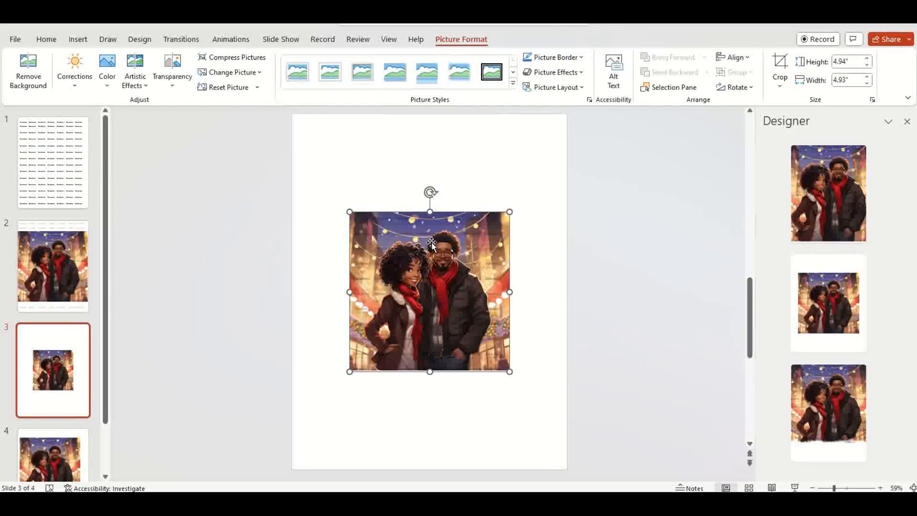
key(Delete)
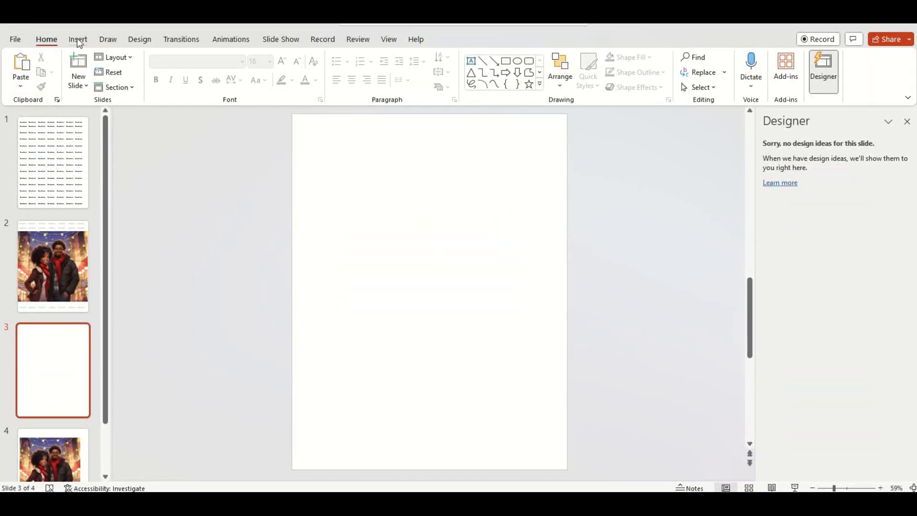
Step: Switch to remove.bg in the browser, close the previous result, and upload testbg1 from the Samsung USB drive
click(609, 504)
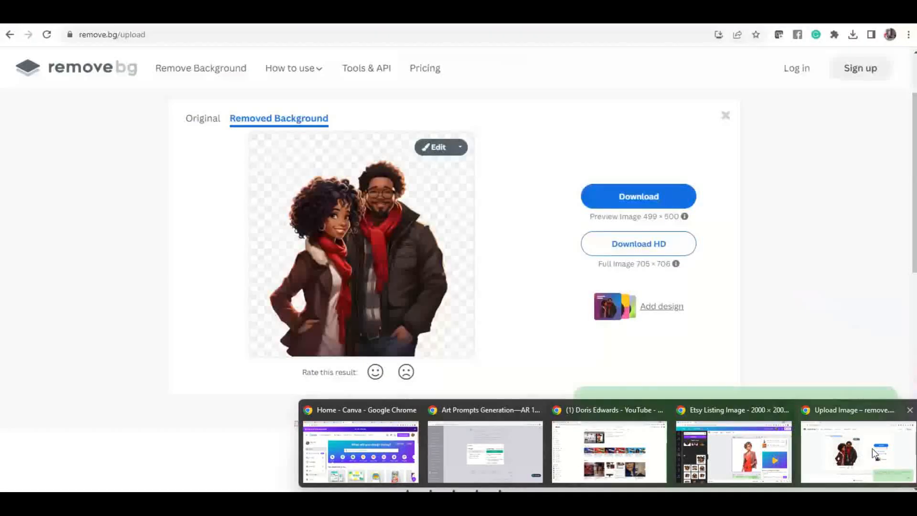
click(872, 448)
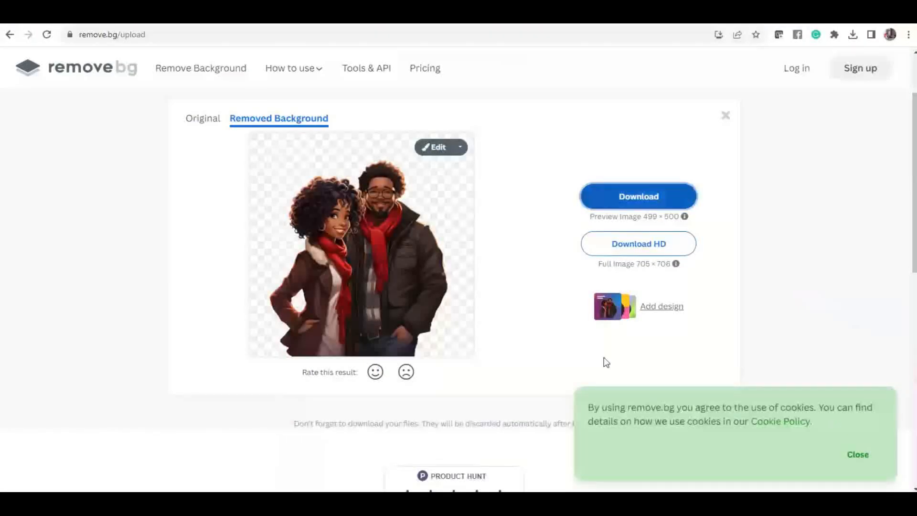
click(725, 116)
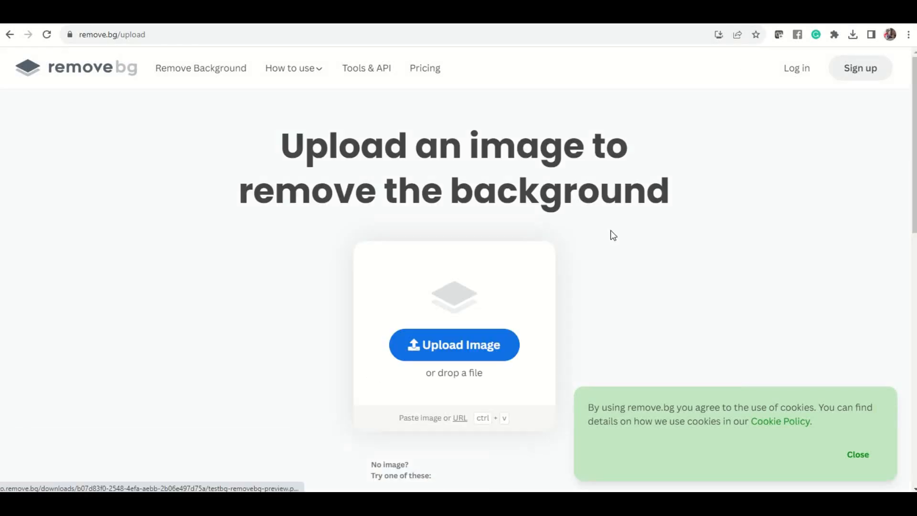
click(471, 347)
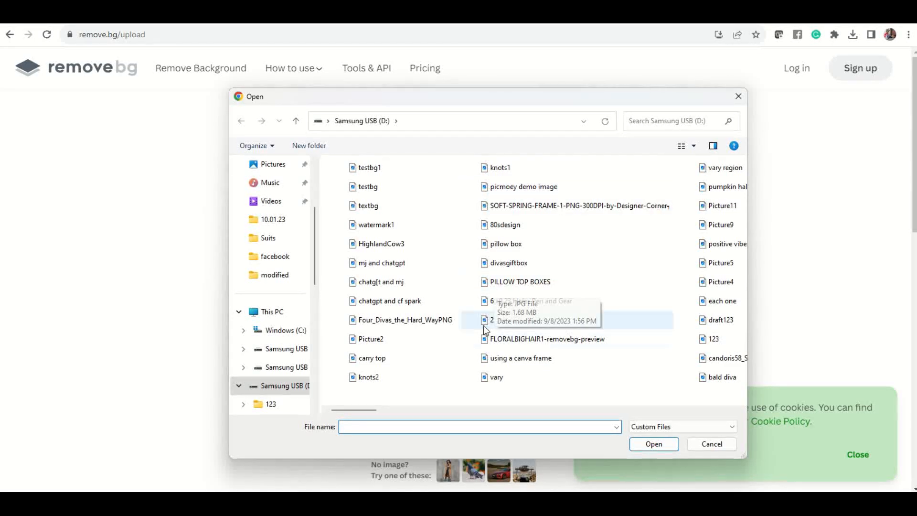
click(675, 121)
text(test)
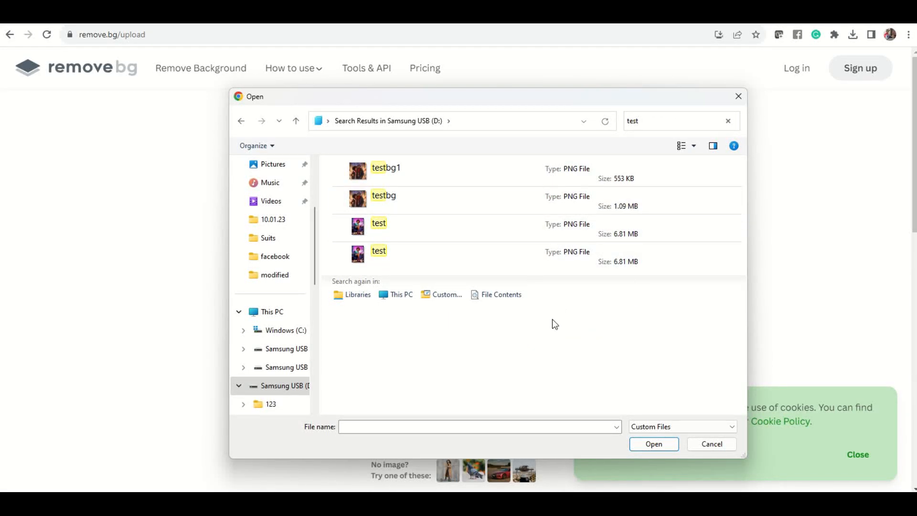
click(403, 169)
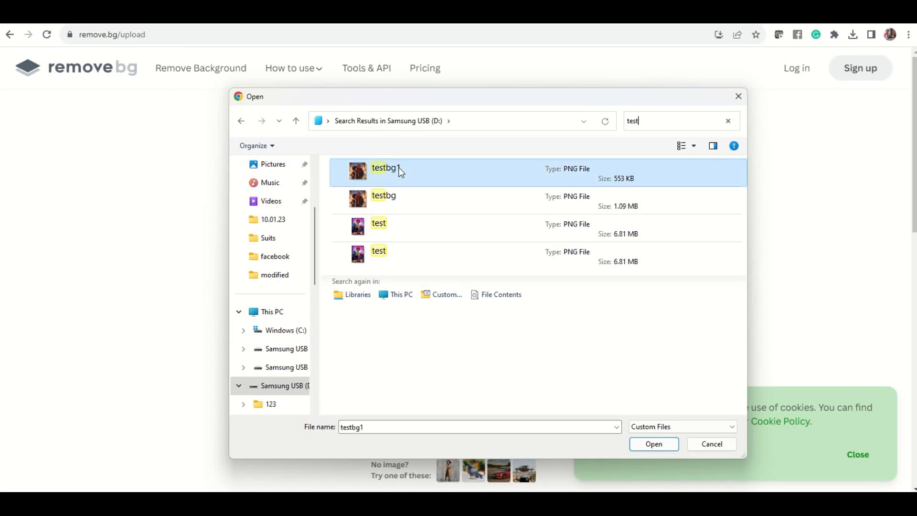
click(661, 446)
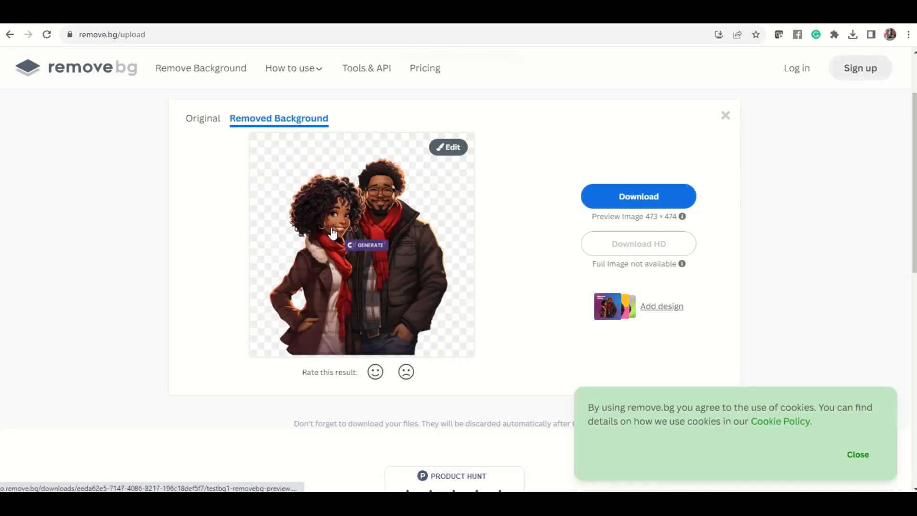
Step: Download the background-removed preview image and return to the PowerPoint presentation
click(652, 194)
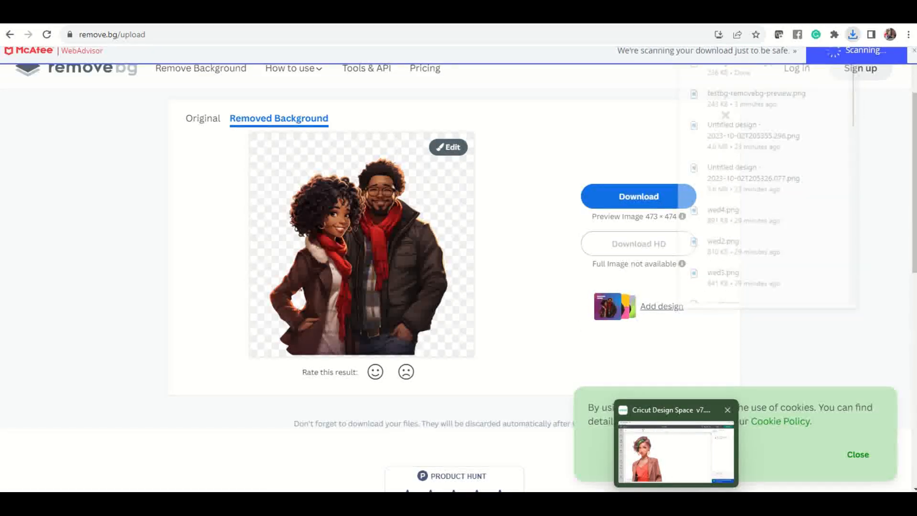
click(673, 478)
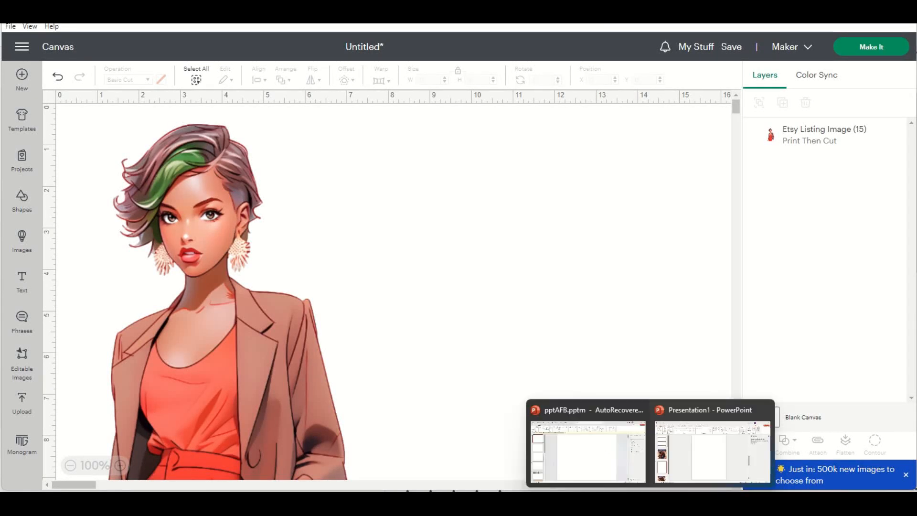
click(706, 466)
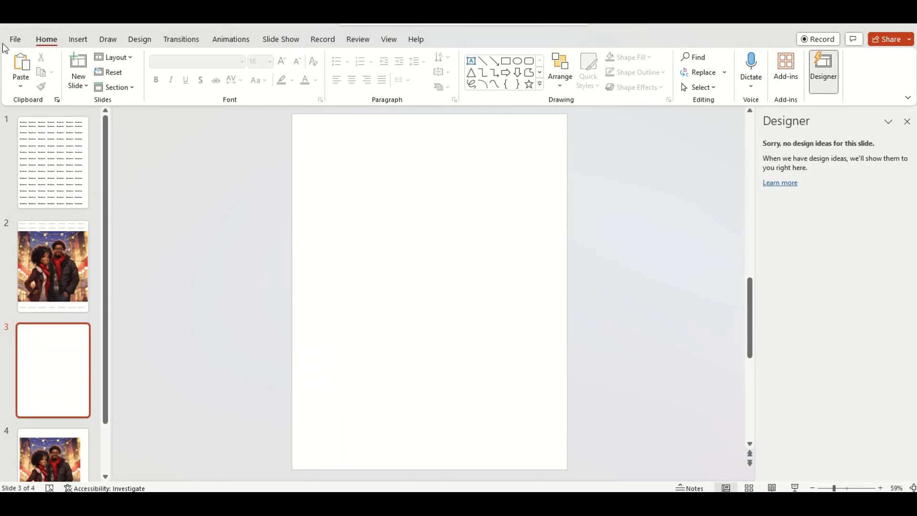
Step: Insert the testbg1-removebg-preview image from Downloads onto slide 3
click(78, 40)
click(89, 74)
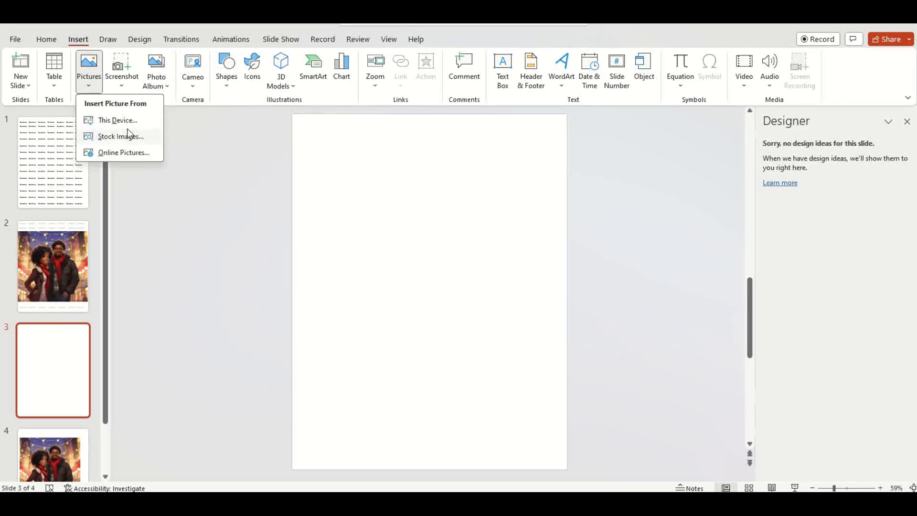
click(135, 120)
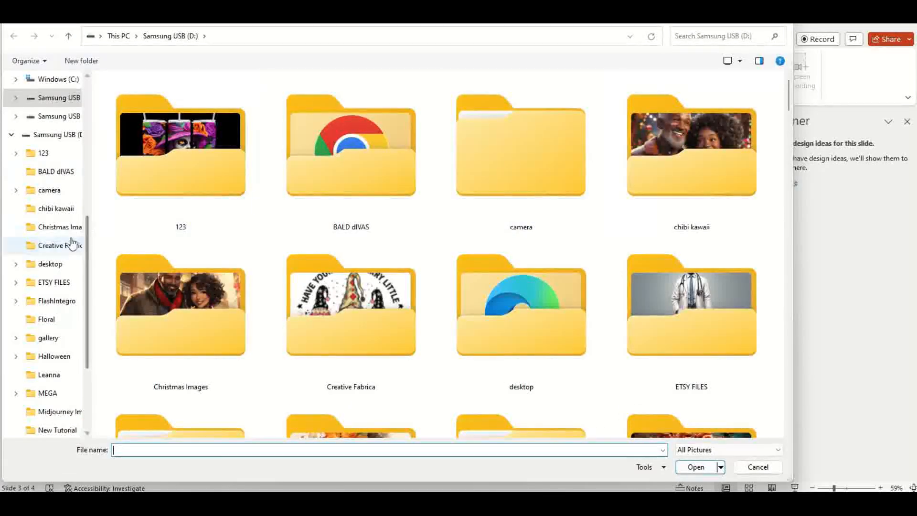
scroll(34, 178, up, 3)
scroll(34, 177, up, 3)
click(34, 176)
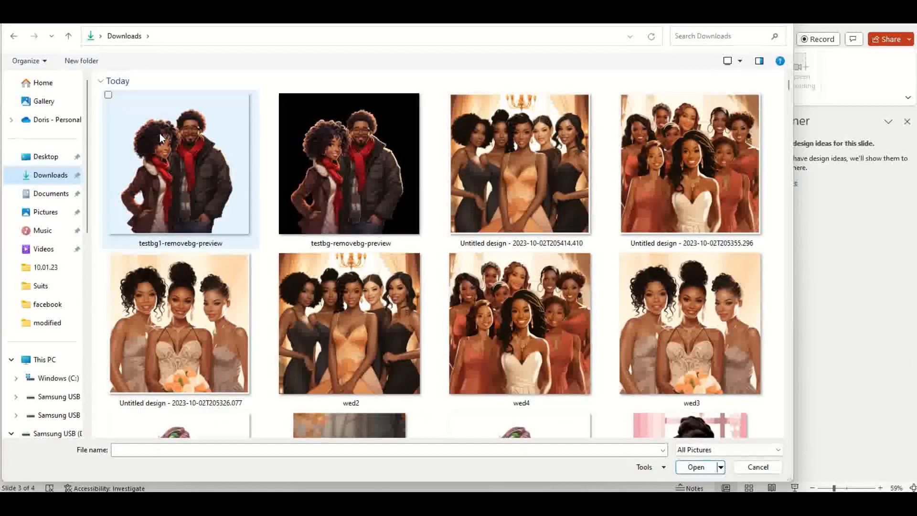
double_click(160, 133)
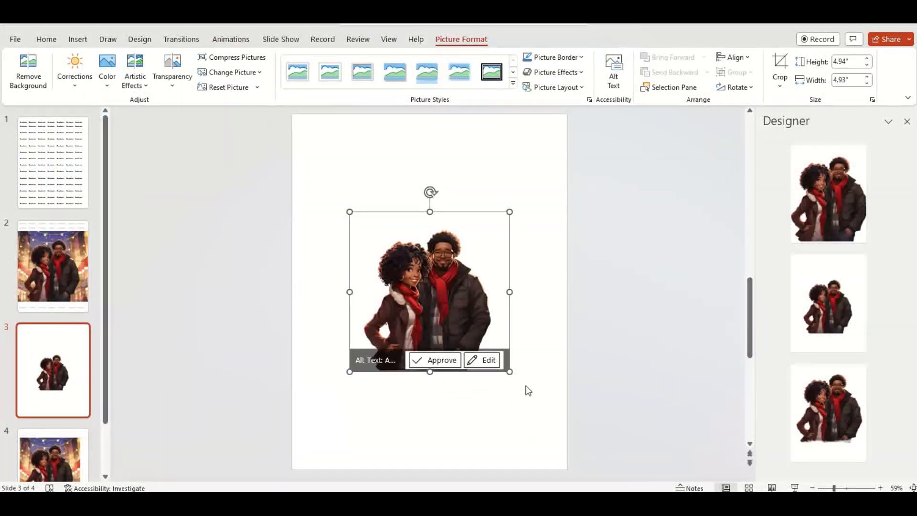
Step: Enlarge the background-removed cutout on slide 3 to fill the slide
drag(508, 371, 442, 280)
drag(532, 367, 688, 507)
drag(534, 338, 494, 290)
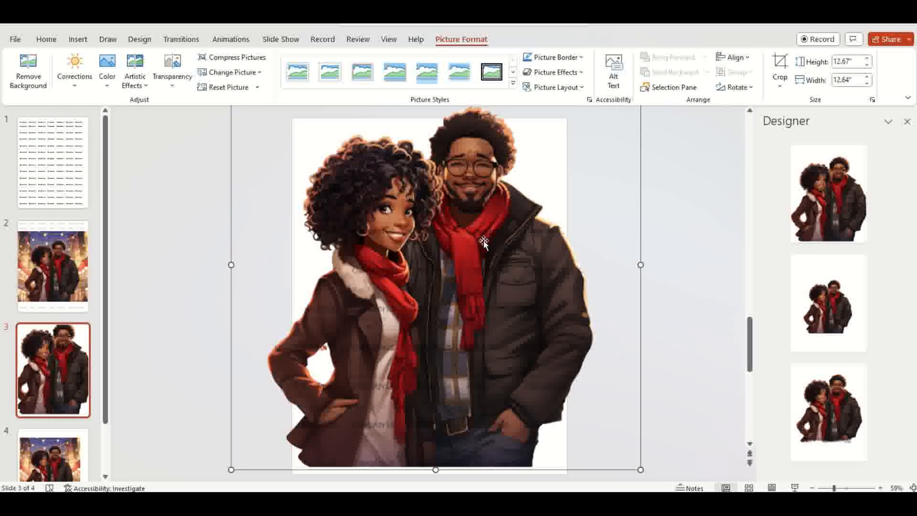
click(57, 168)
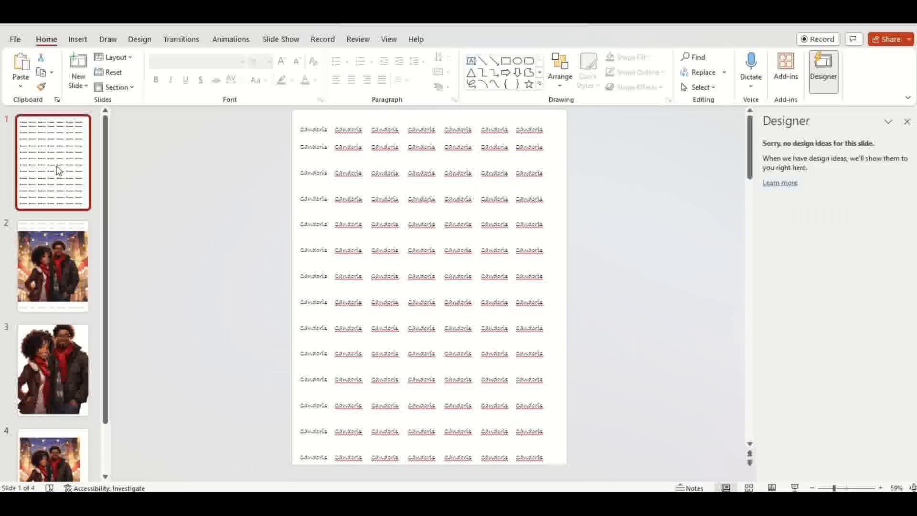
click(357, 171)
click(354, 174)
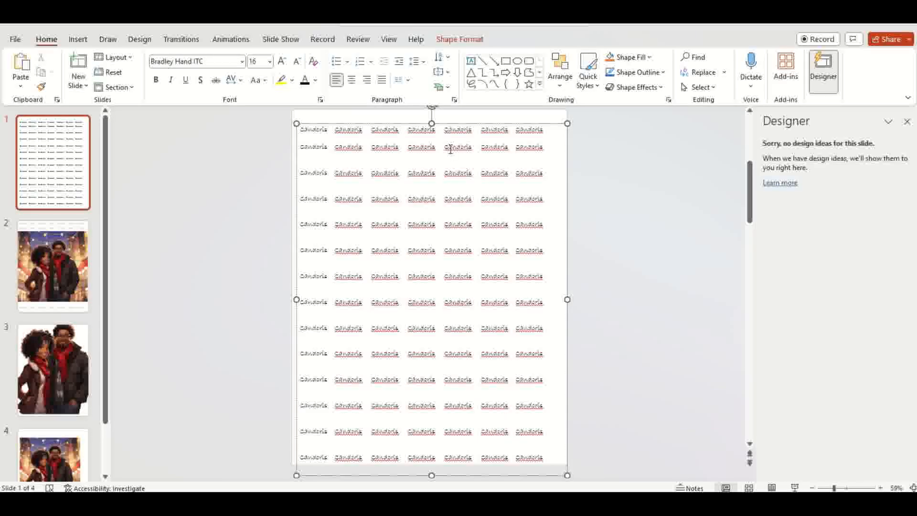
right_click(347, 129)
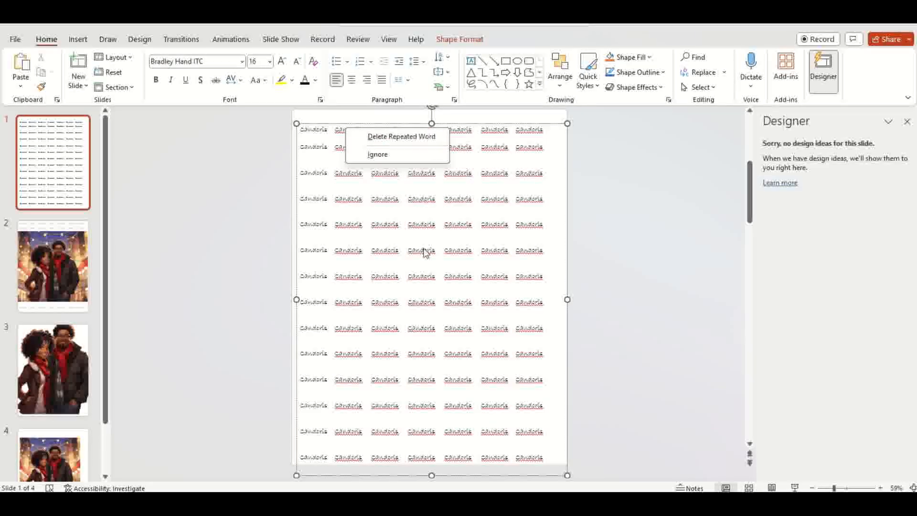
key(Escape)
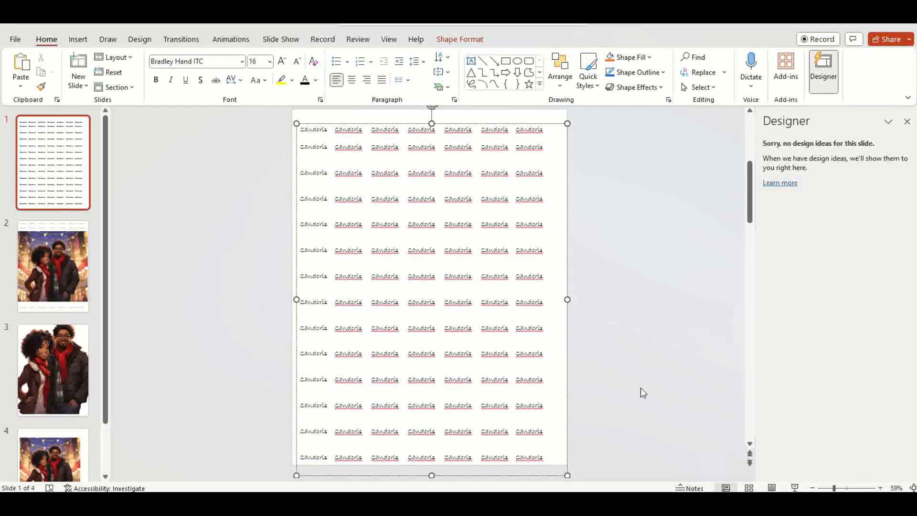
Step: Switch to Canva in Chrome and search the templates for logo
click(609, 503)
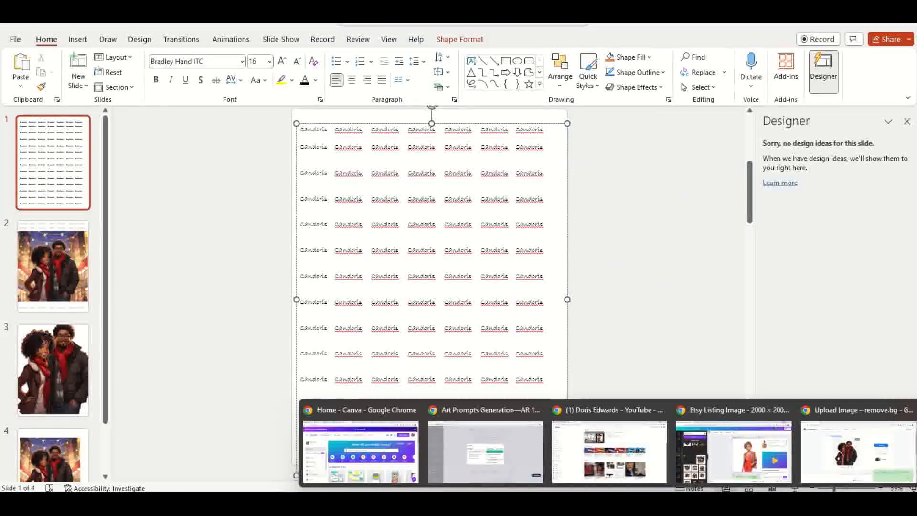
click(361, 450)
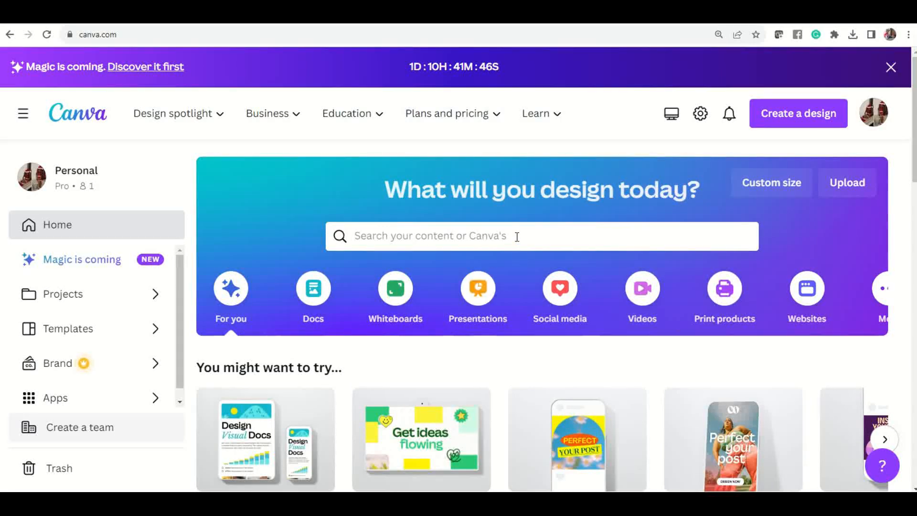
click(517, 237)
text(logo)
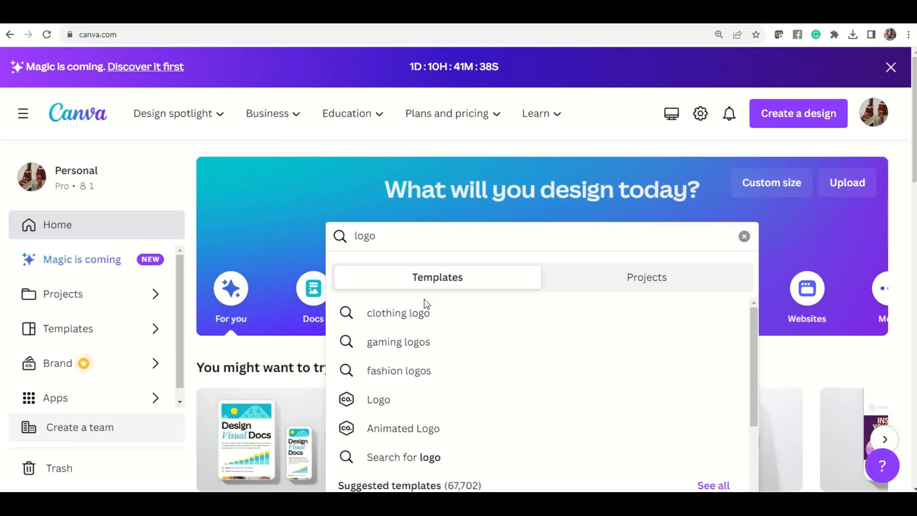
click(375, 401)
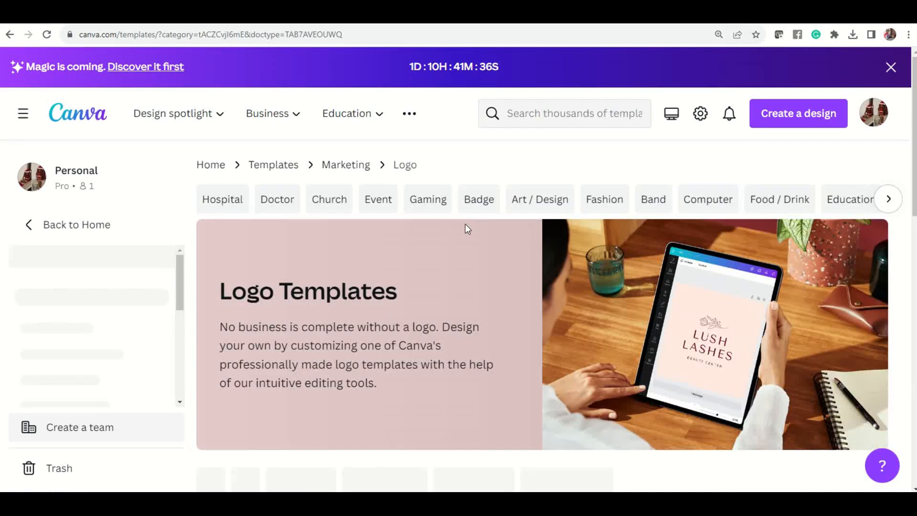
Step: Browse the logo templates and customize the Brown Greenery Line Art Circle Photography Logo template
scroll(470, 236, down, 8)
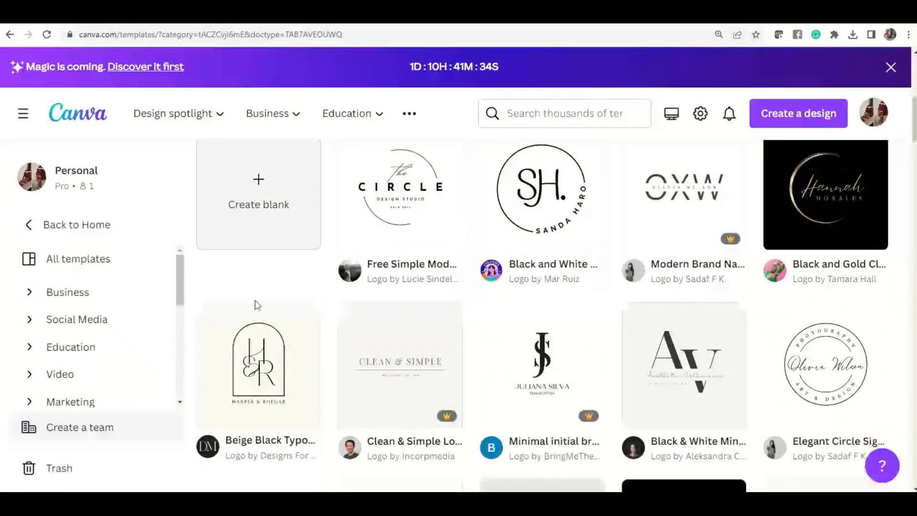
scroll(482, 317, down, 9)
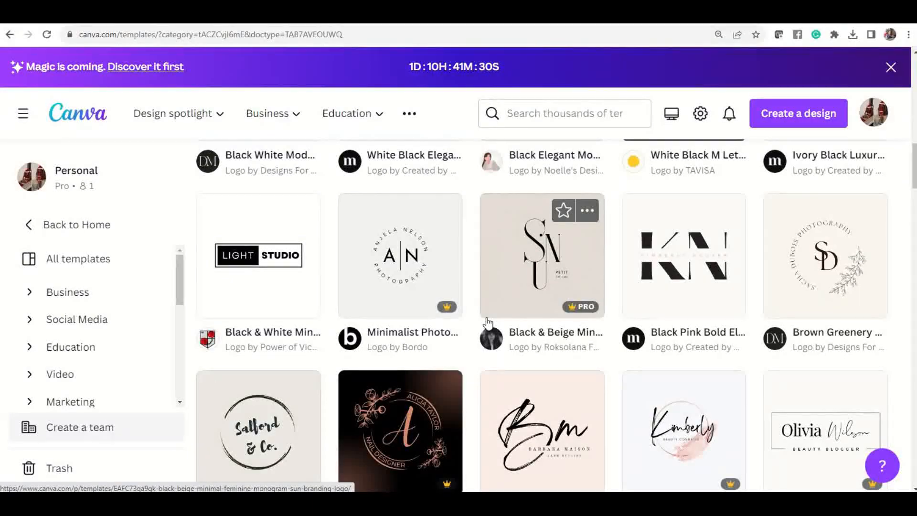
scroll(487, 323, down, 6)
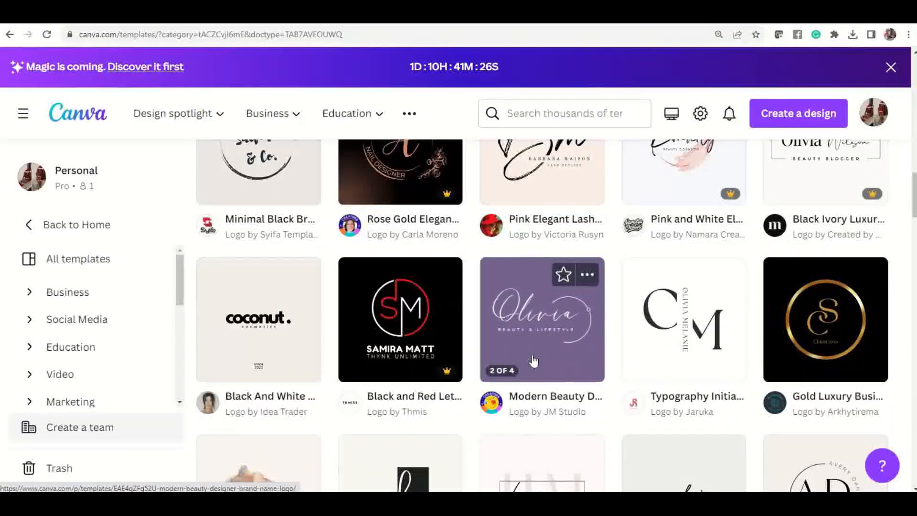
scroll(510, 388, up, 1)
scroll(511, 388, down, 8)
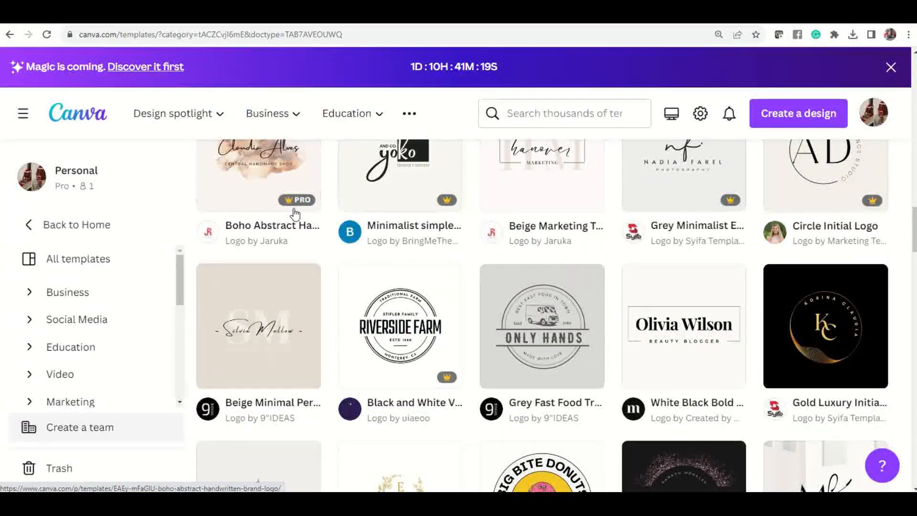
mouse_move(564, 379)
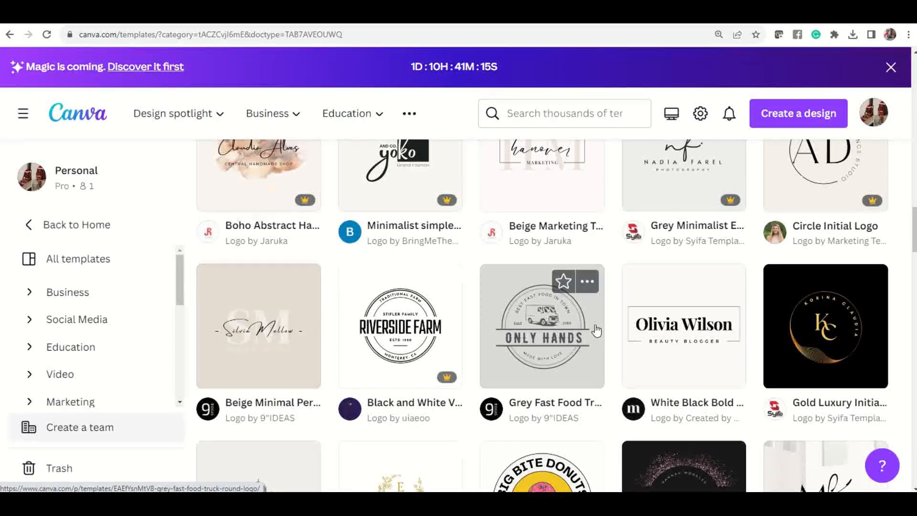
scroll(596, 330, up, 4)
scroll(596, 329, up, 5)
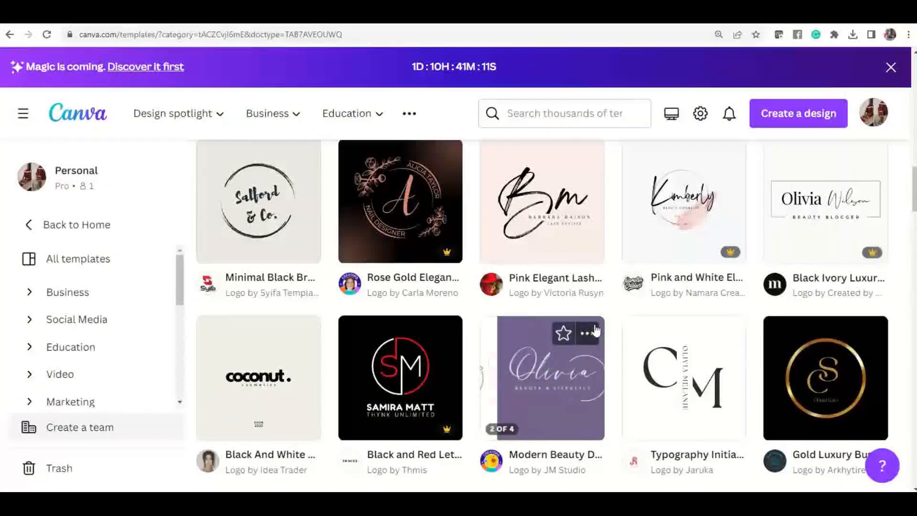
scroll(597, 329, up, 5)
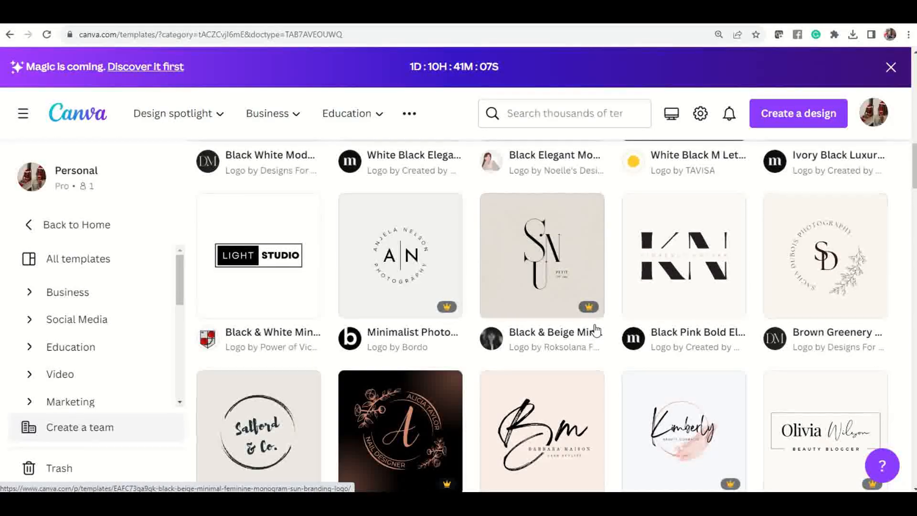
click(833, 260)
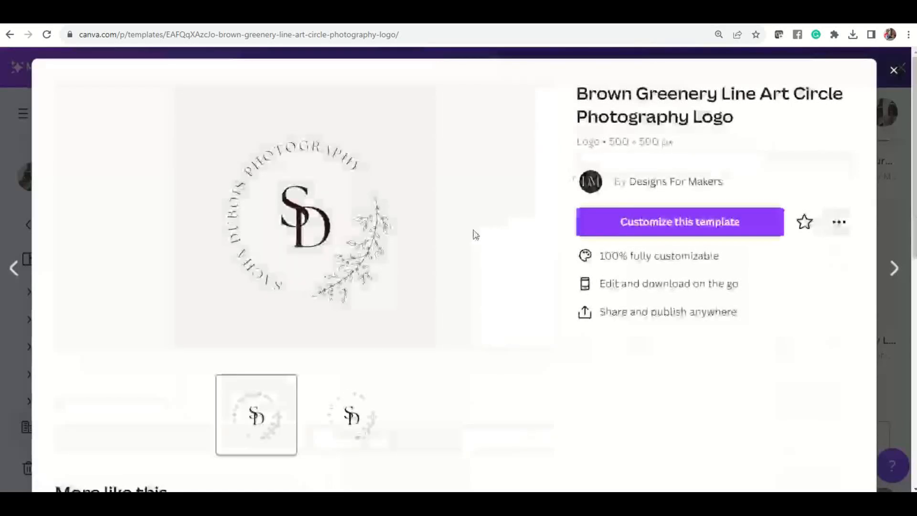
click(700, 225)
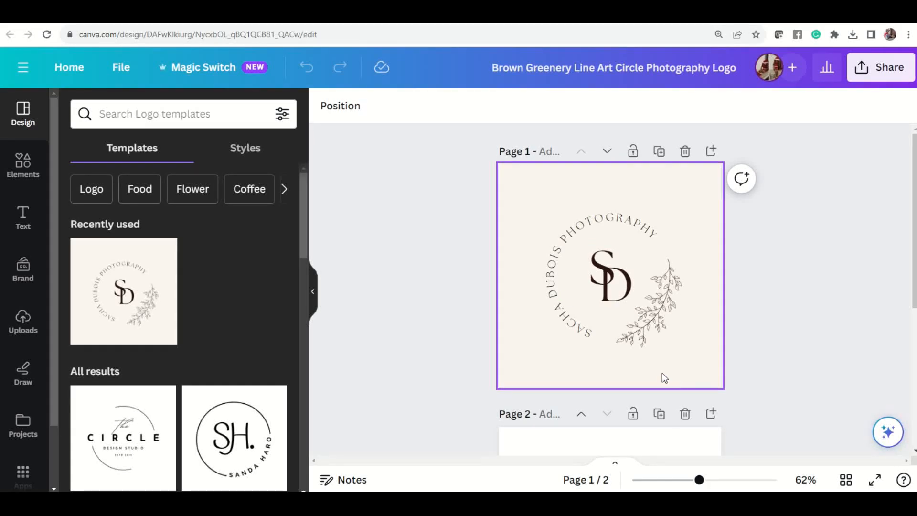
Step: Replace the monogram letters S and D with D and E
click(601, 266)
click(601, 266)
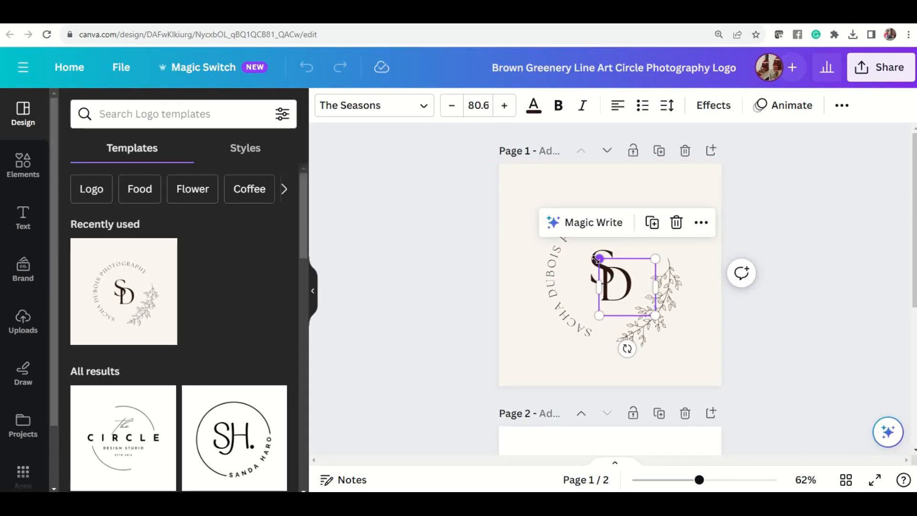
double_click(616, 280)
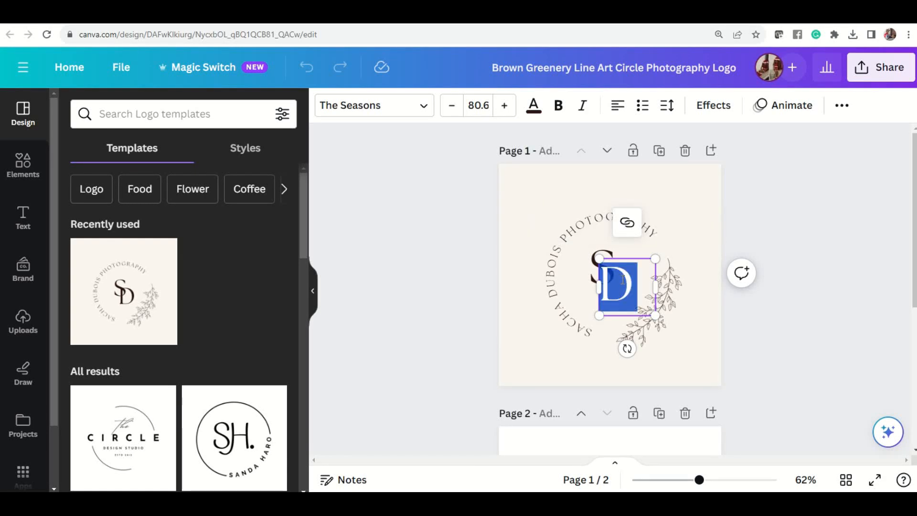
text(E)
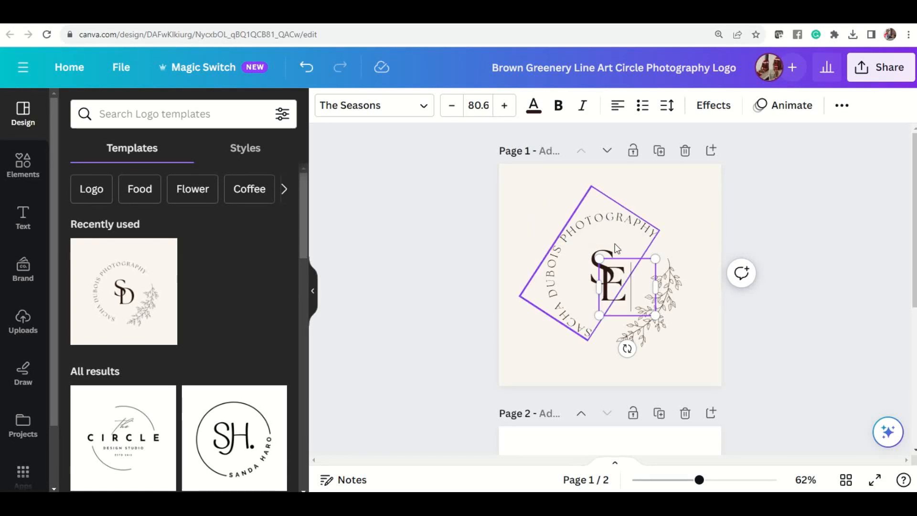
click(595, 263)
double_click(595, 259)
click(595, 259)
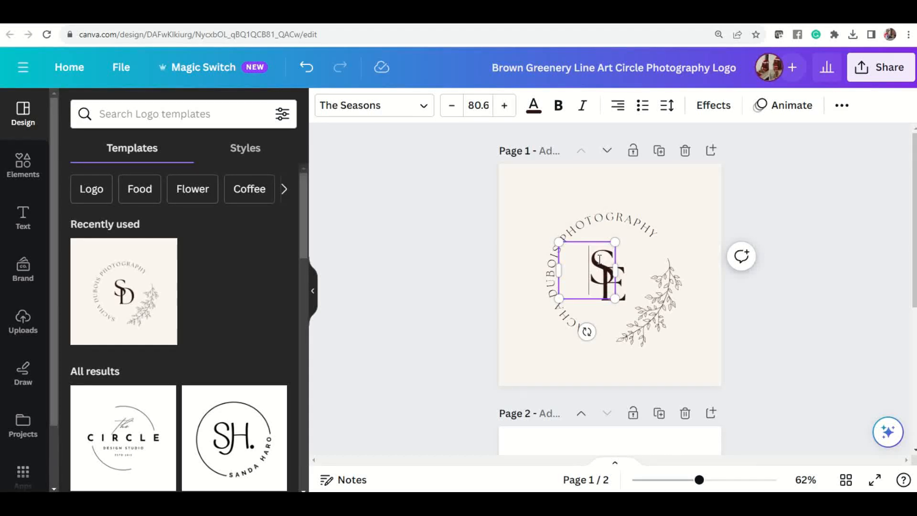
double_click(599, 260)
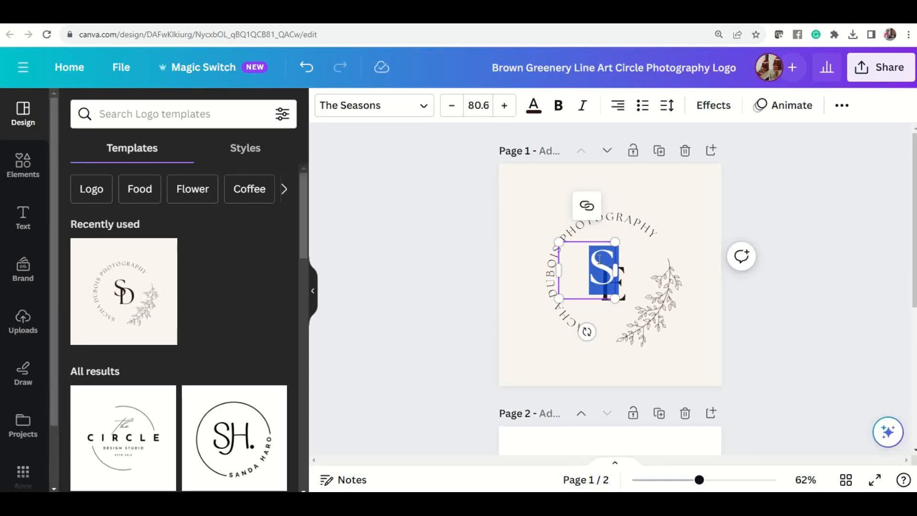
text(D)
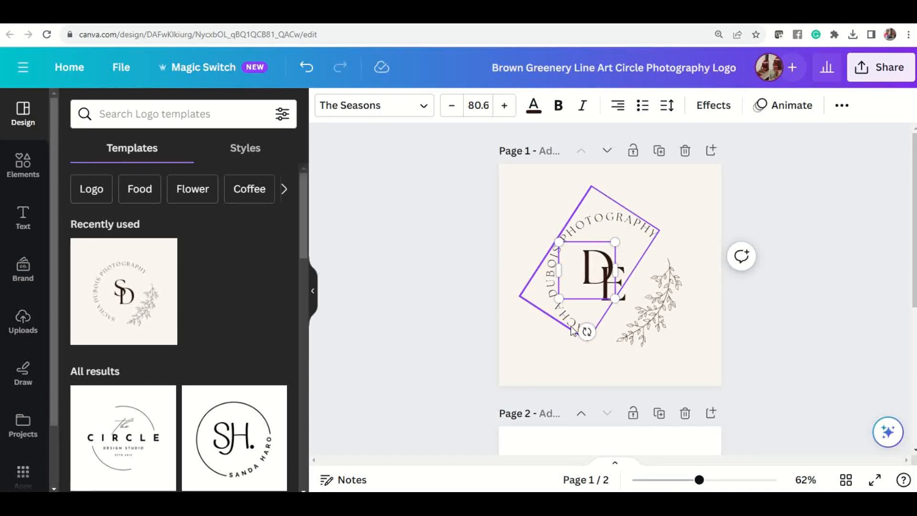
Step: Replace the name in the circular text with the photographer's own name, keeping PHOTOGRAPHY
click(572, 330)
double_click(573, 325)
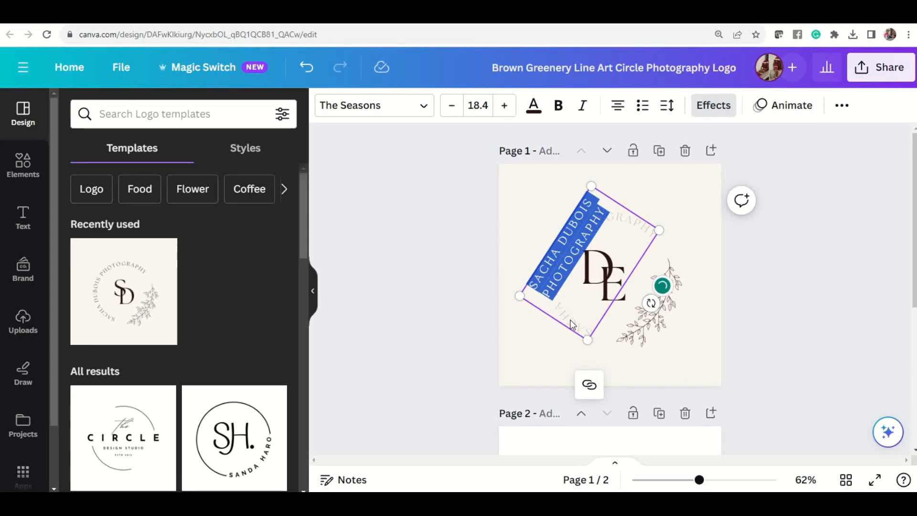
click(543, 269)
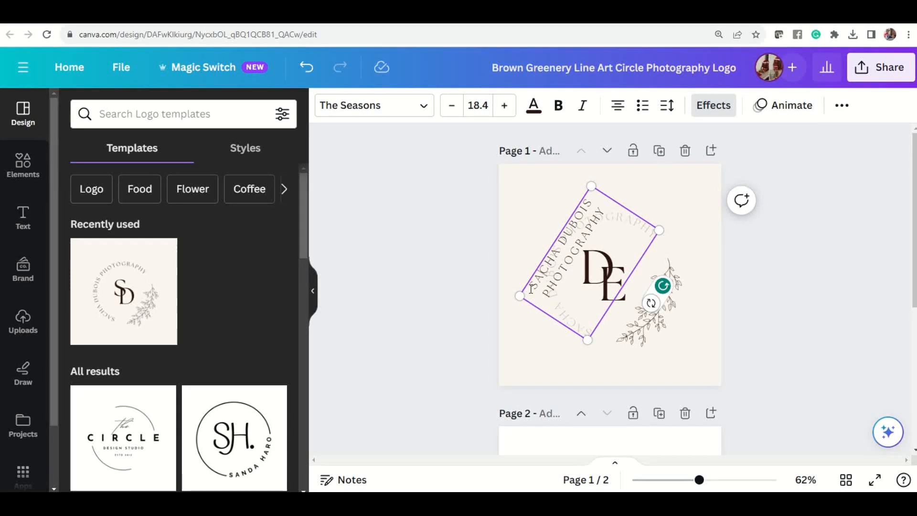
drag(534, 286, 591, 200)
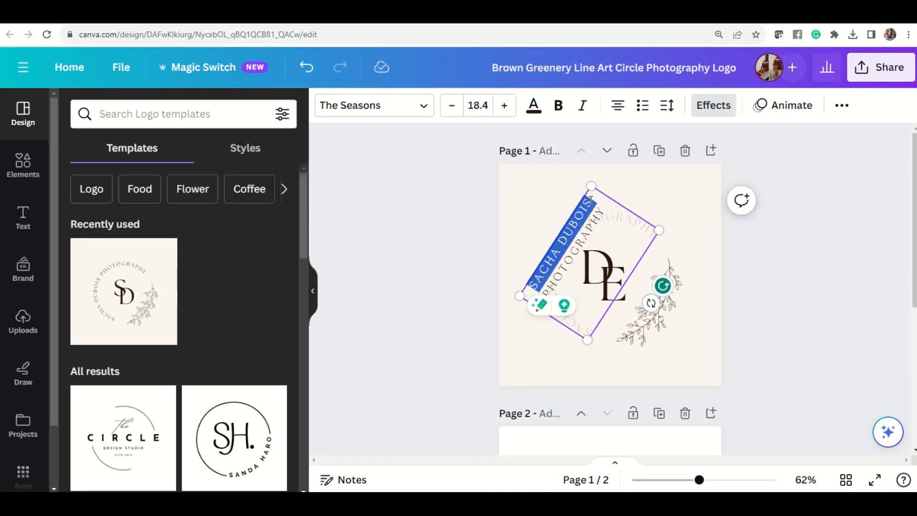
text(DORIS EDWI)
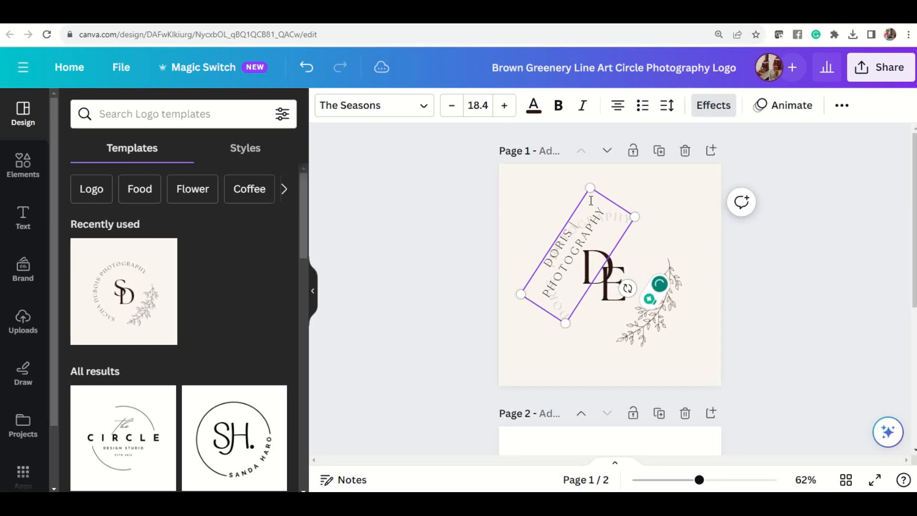
text(RA)
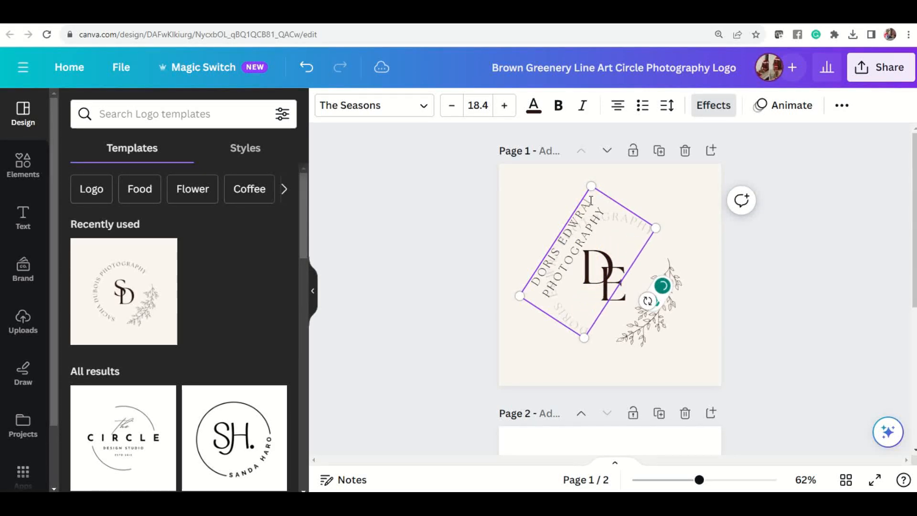
key(BackSpace)
text(RDS)
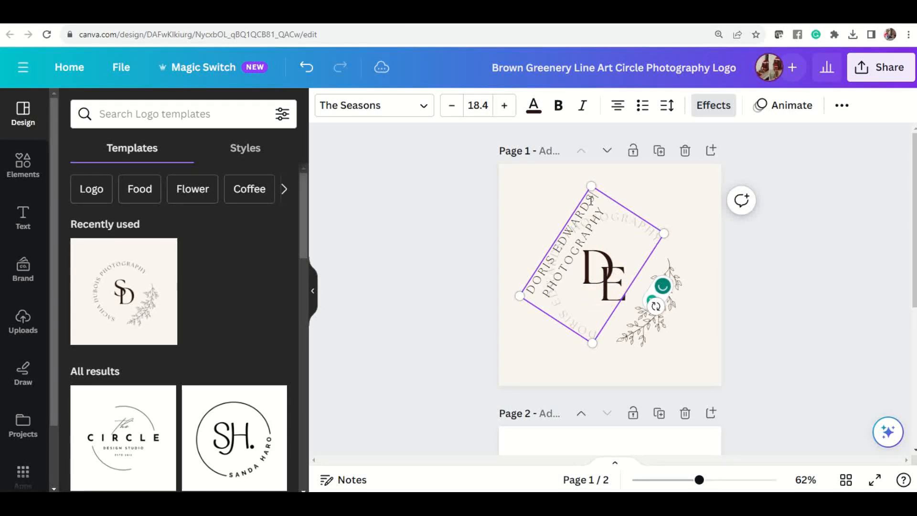
click(773, 314)
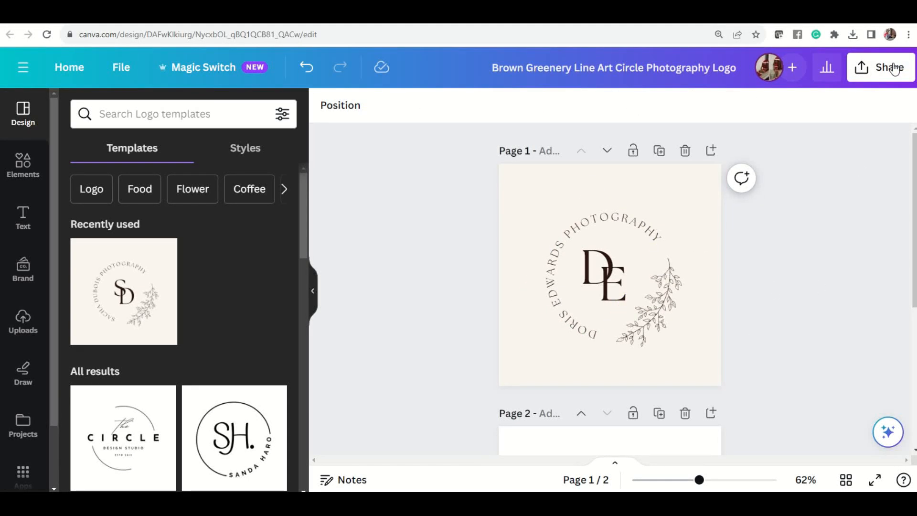
Step: Open the share options for the finished logo design
click(598, 216)
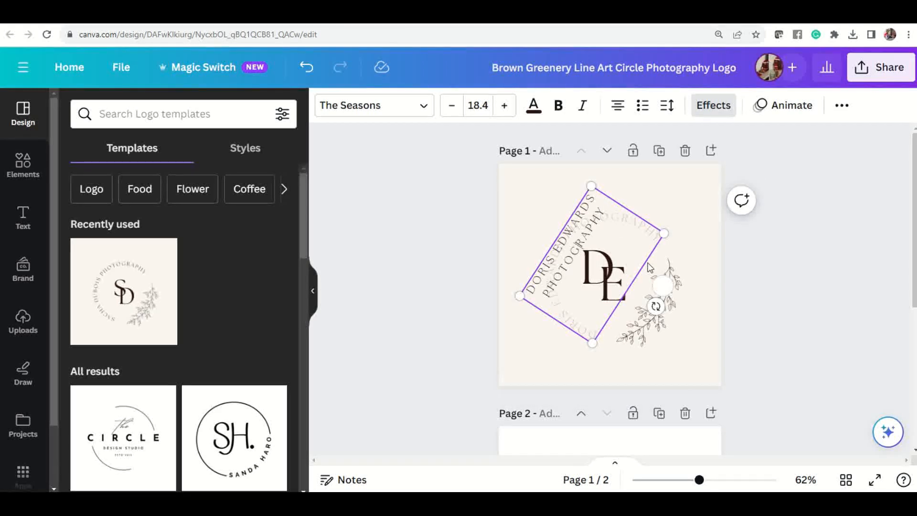
click(660, 286)
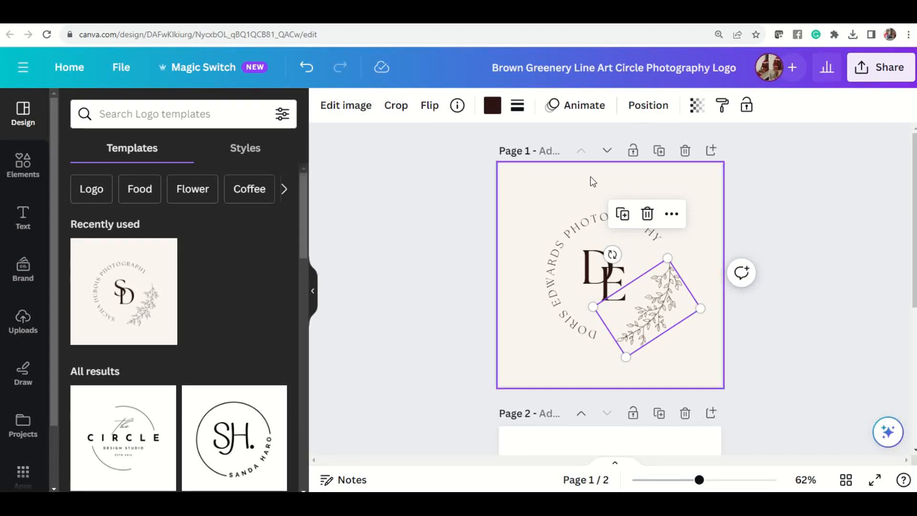
click(810, 176)
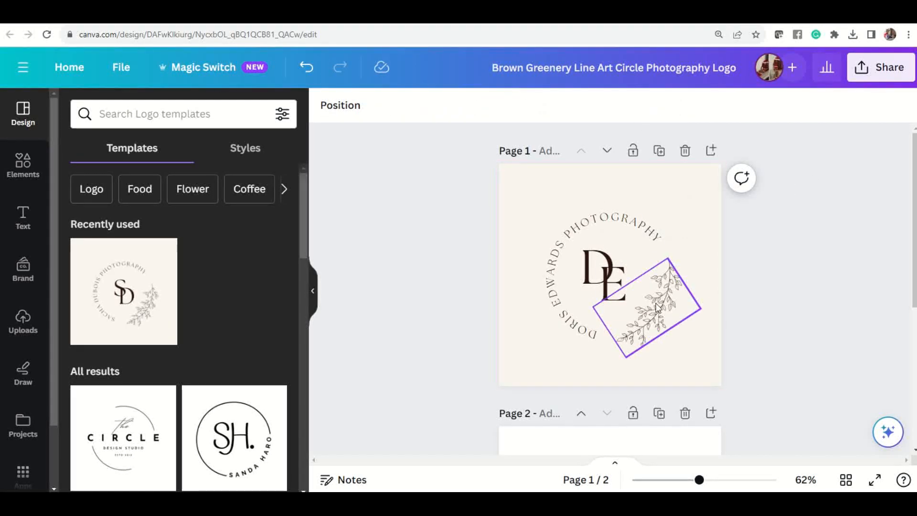
click(884, 71)
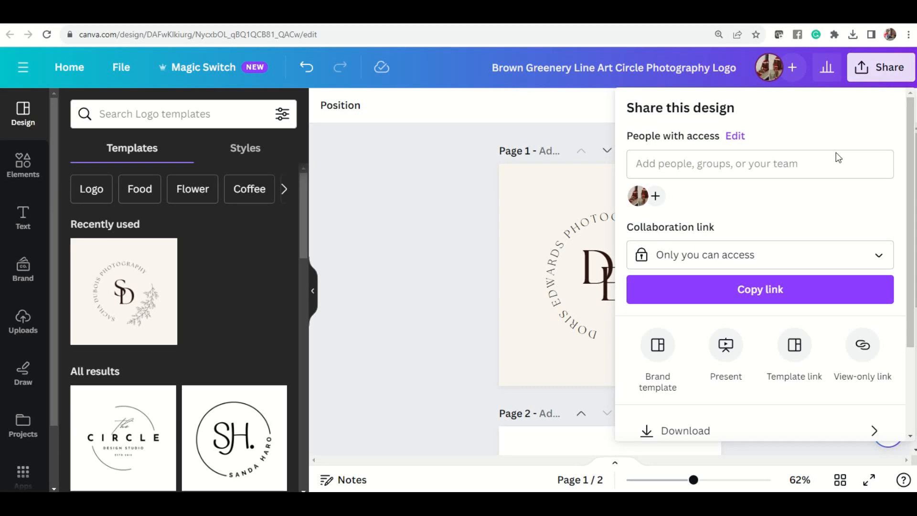
Step: Download only page 1 of the logo design as a PNG
click(698, 432)
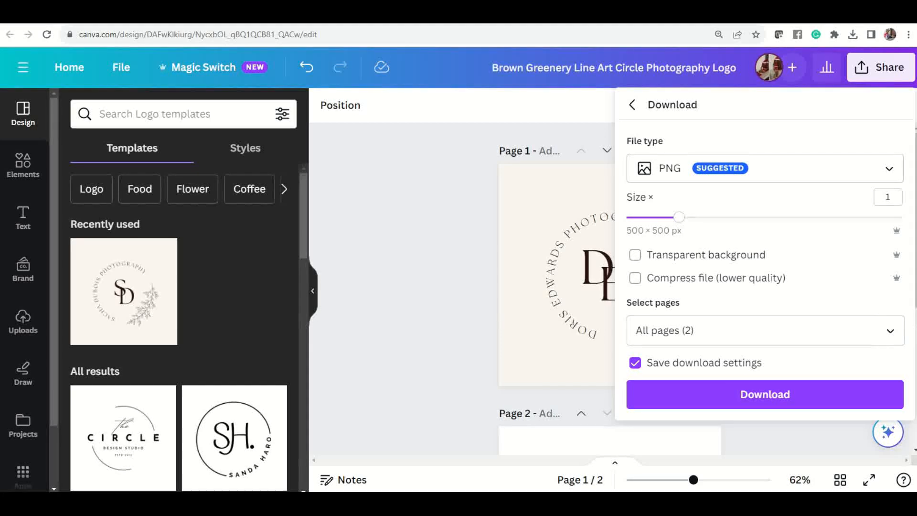
click(891, 331)
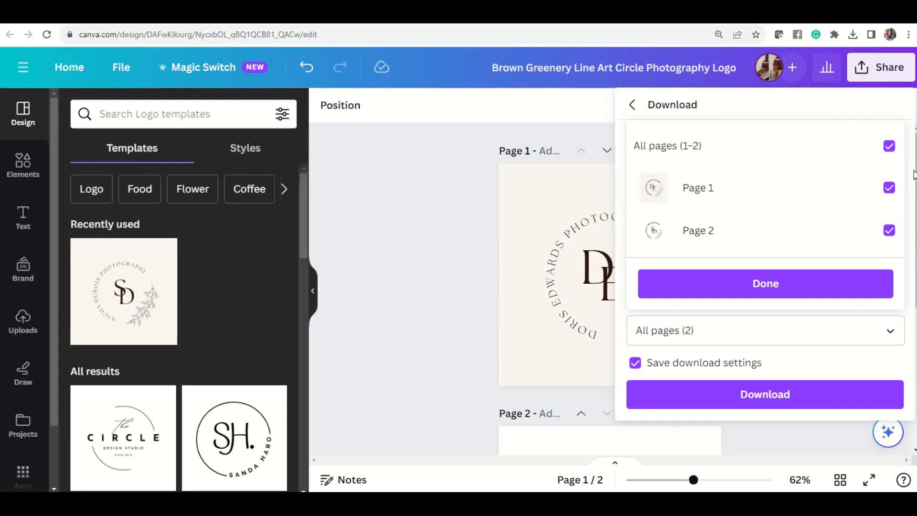
click(880, 146)
click(881, 188)
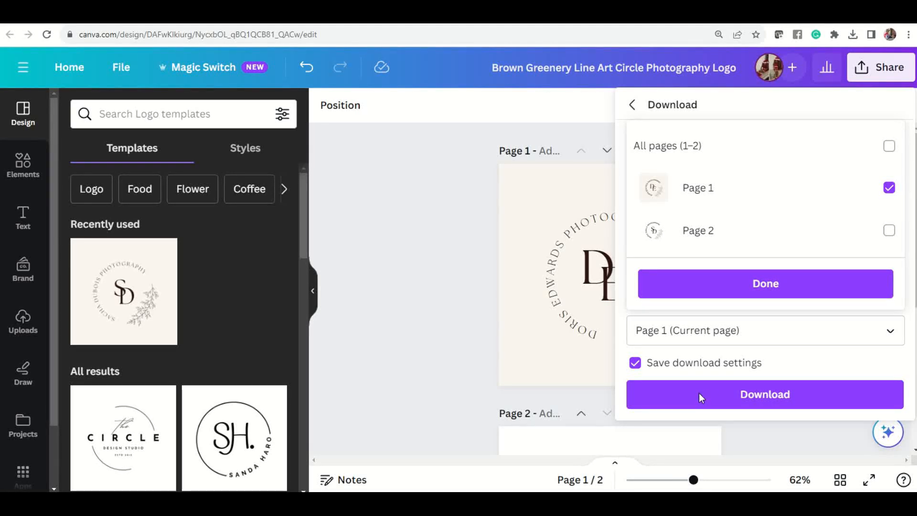
click(775, 287)
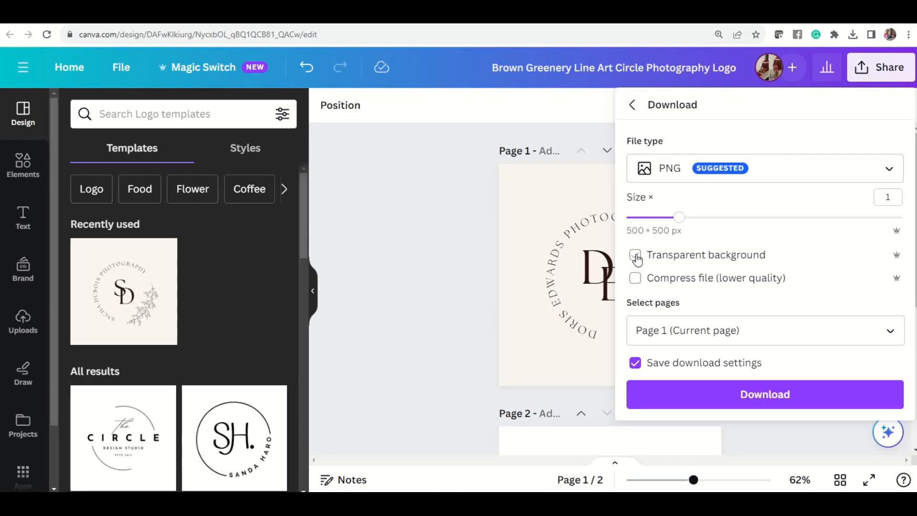
click(738, 392)
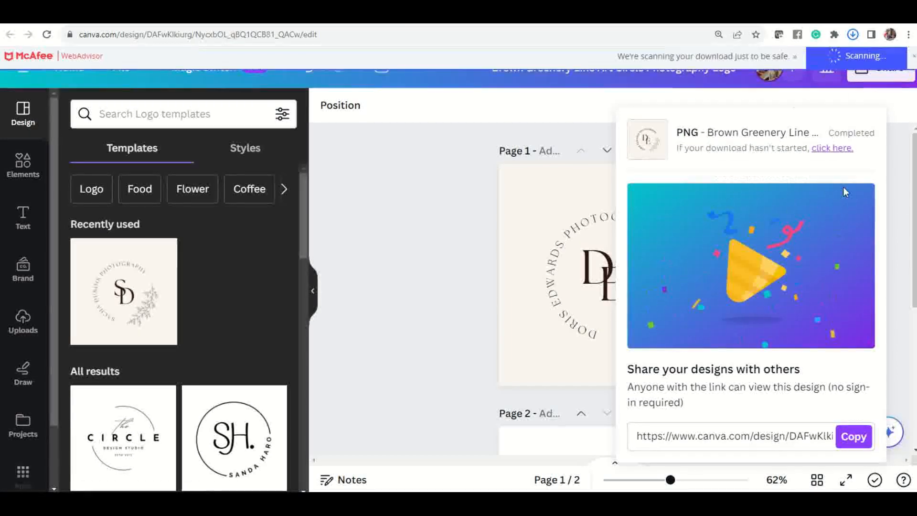
Step: Check the downloaded logo file in the browser's downloads list
click(852, 35)
click(452, 221)
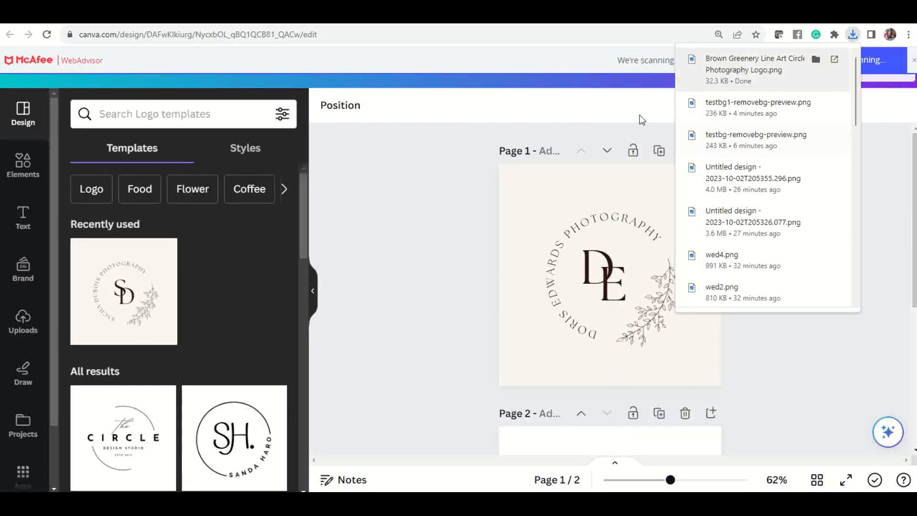
click(591, 114)
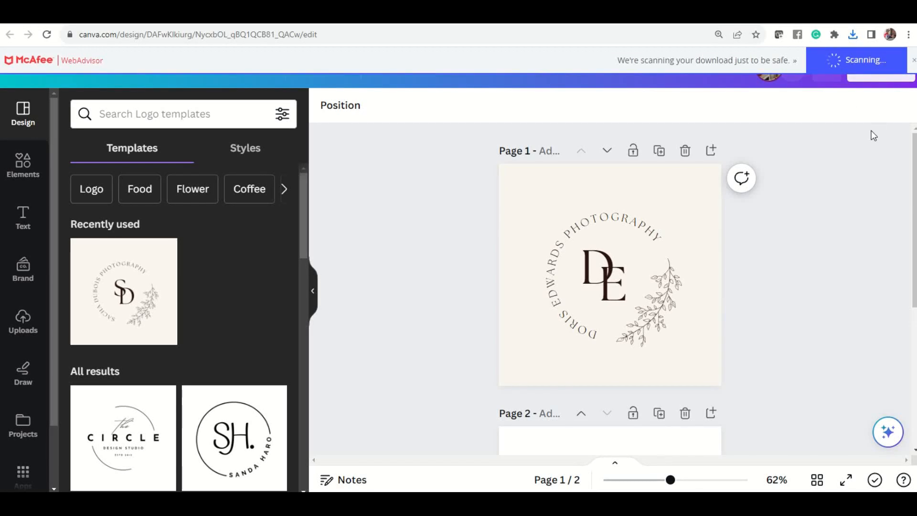
Step: Download the logo again as a PNG with a transparent background
click(883, 67)
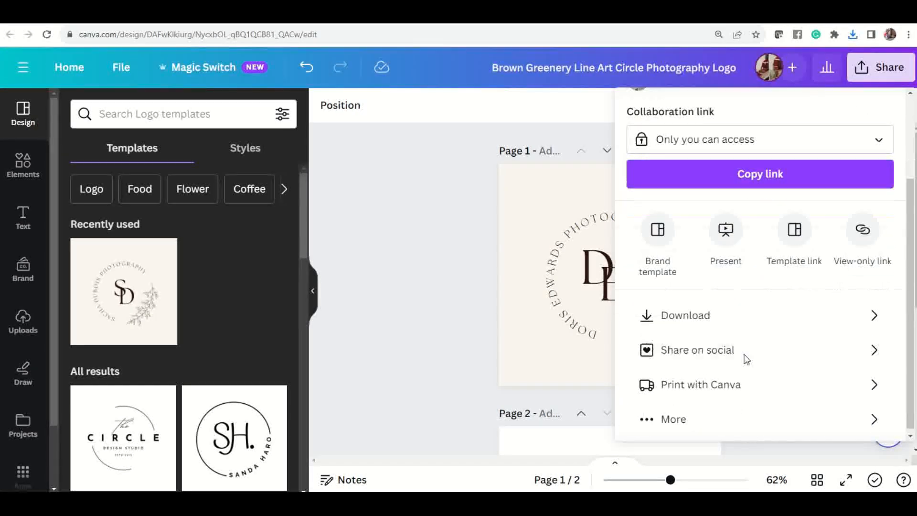
click(680, 317)
click(634, 254)
click(735, 393)
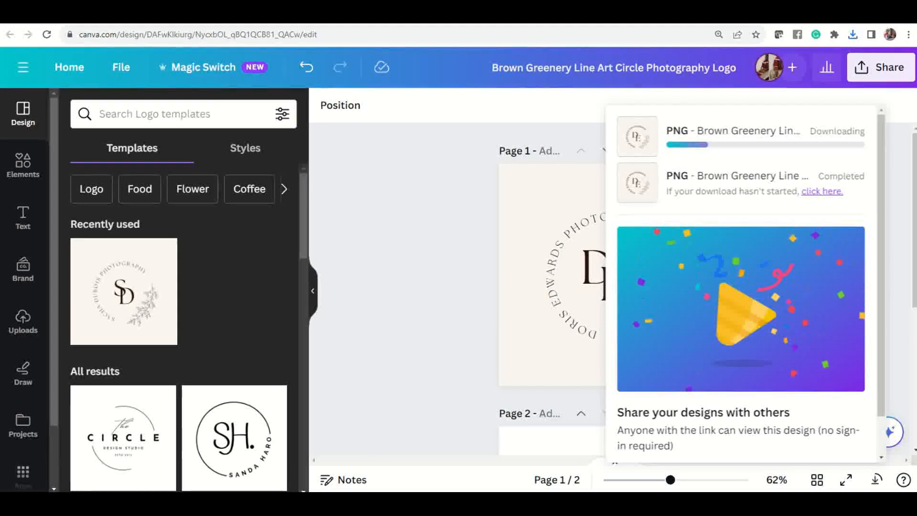
Step: Return to the Canva home page and create a new custom-size design of 2000 × 2000 px
mouse_move(651, 502)
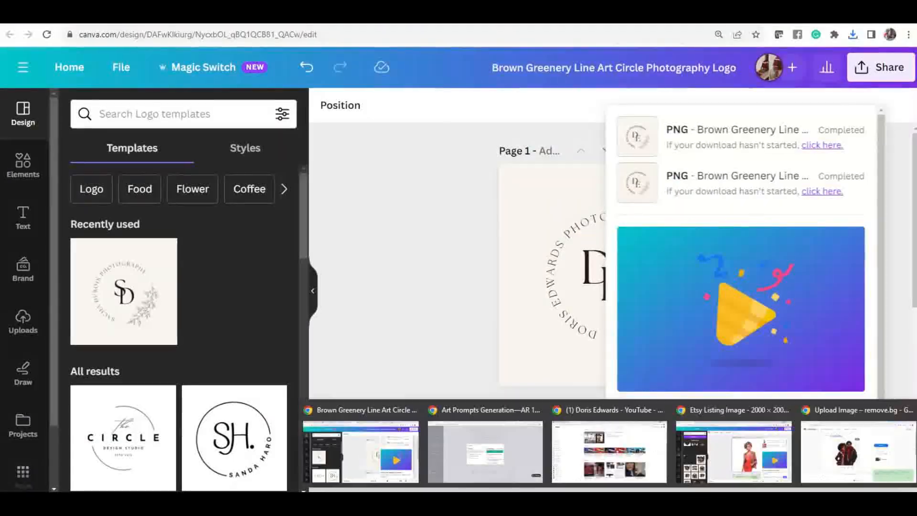
click(416, 242)
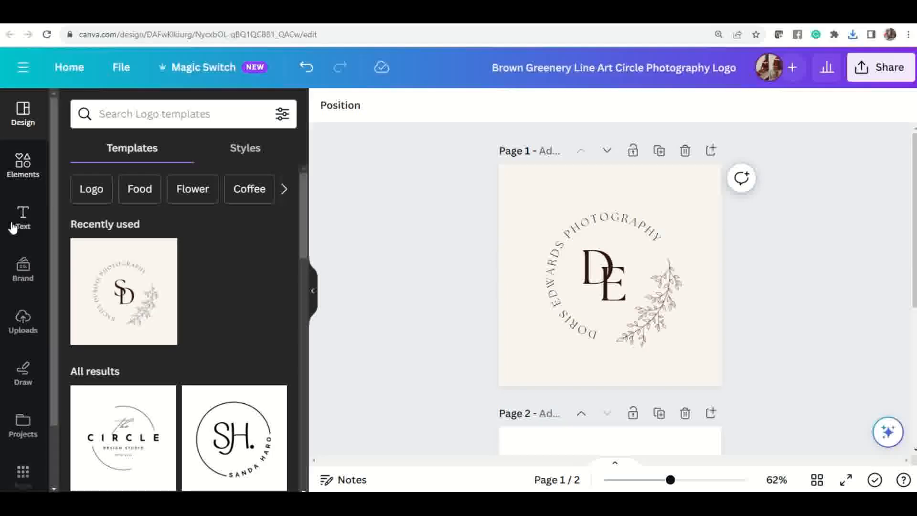
click(89, 63)
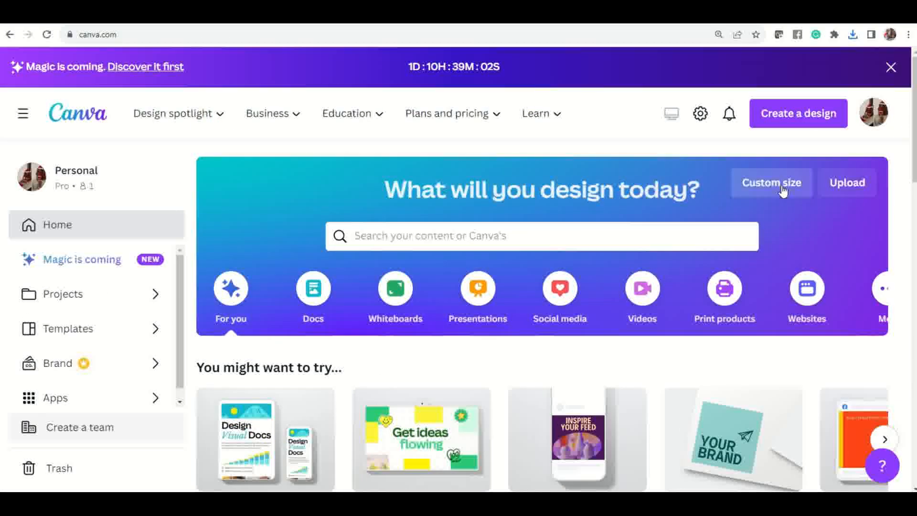
click(771, 186)
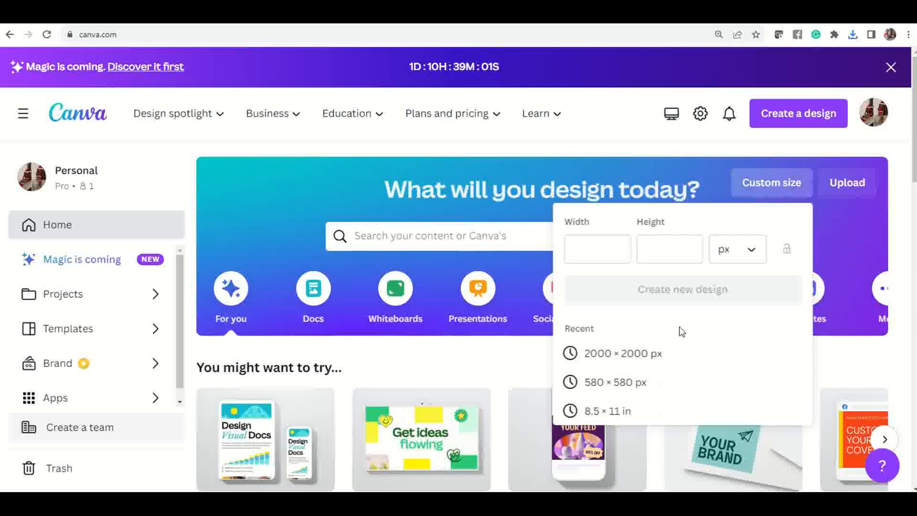
click(621, 353)
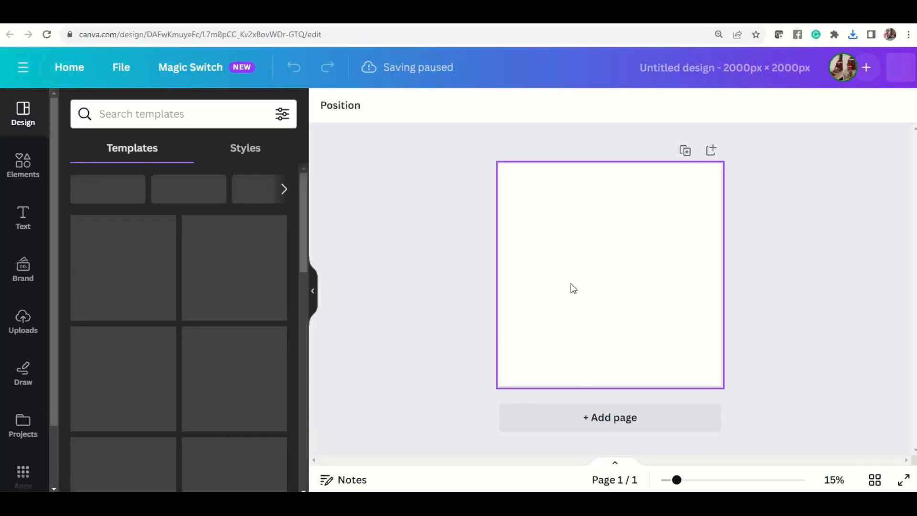
Step: Add the uploaded bridesmaids image to the new design's canvas
click(19, 330)
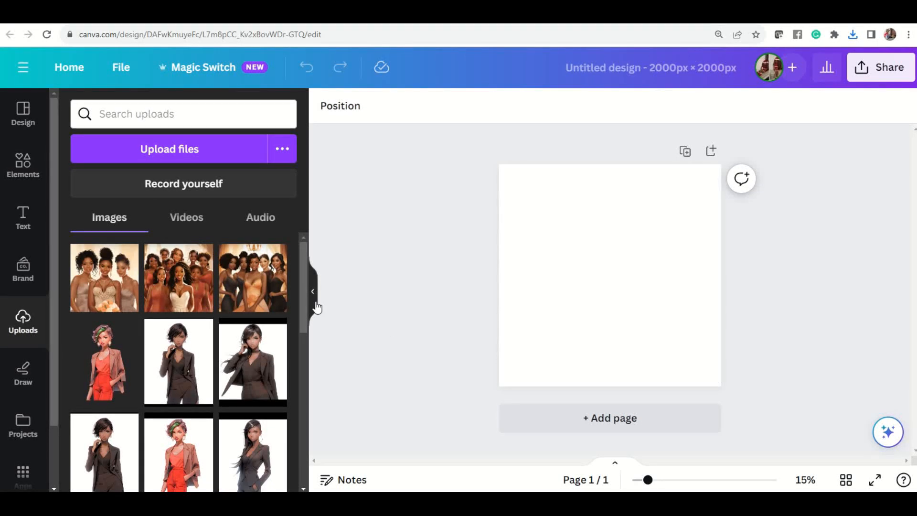
drag(94, 285, 573, 236)
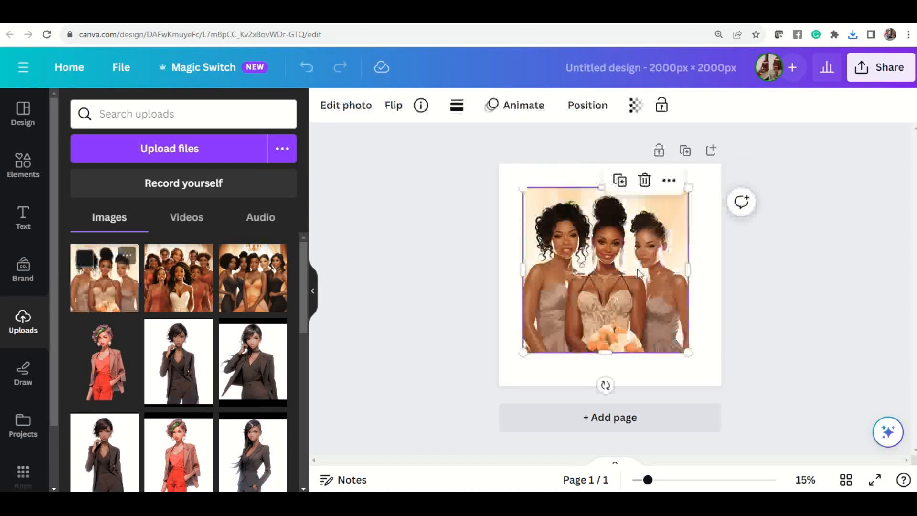
click(418, 213)
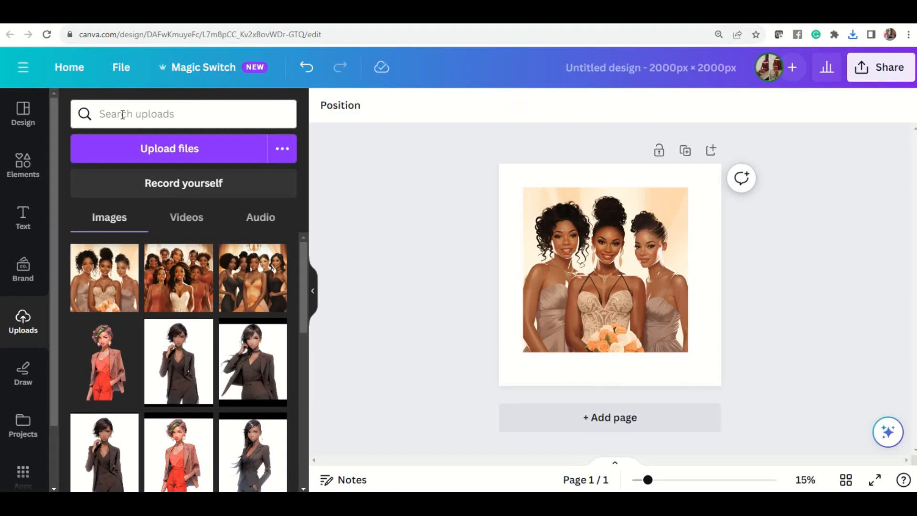
Step: Upload both Brown Greenery Line Art Circle Photography Logo PNGs from the Downloads folder
click(118, 148)
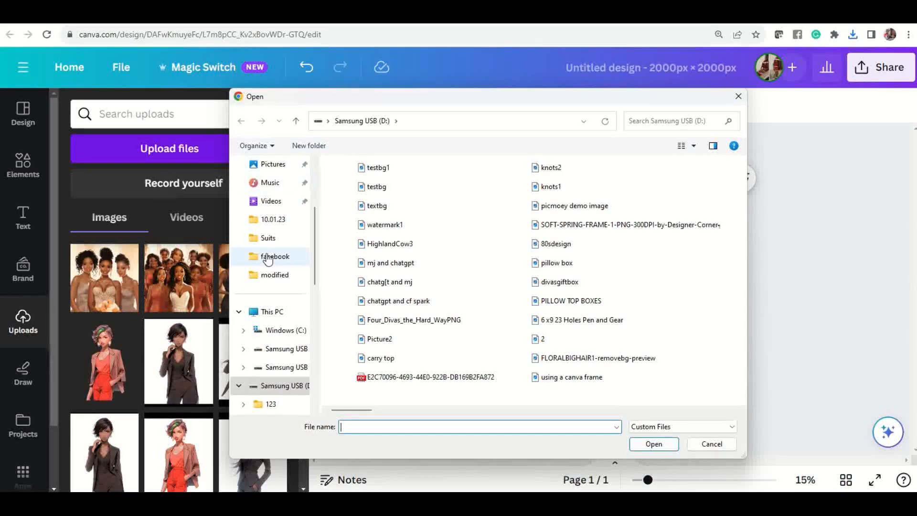
scroll(292, 233, up, 3)
click(275, 260)
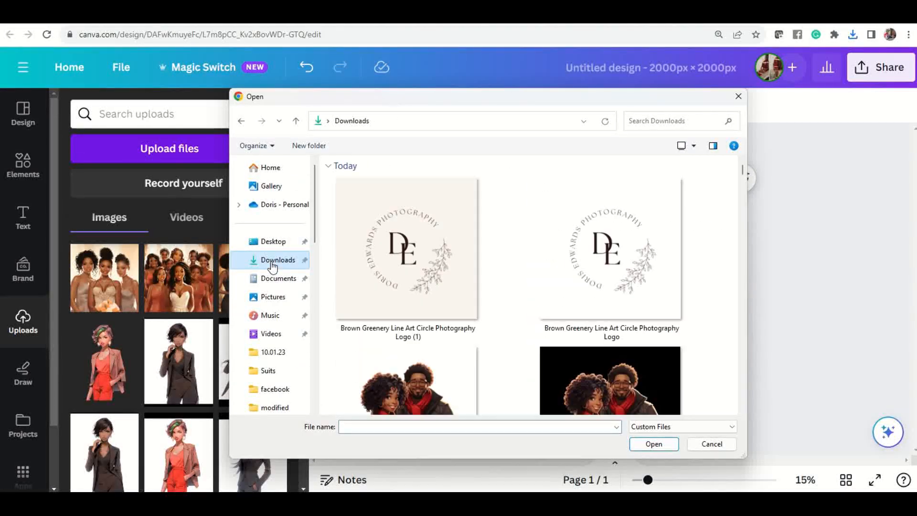
click(336, 180)
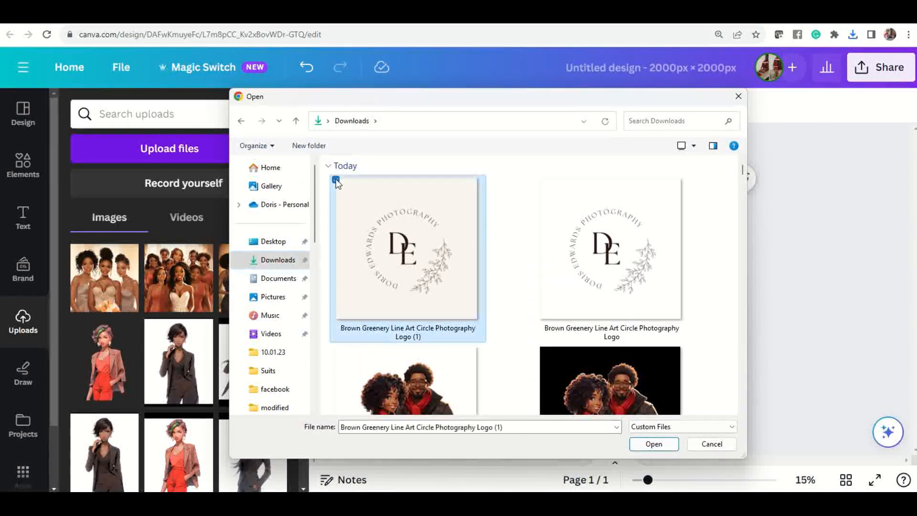
click(540, 180)
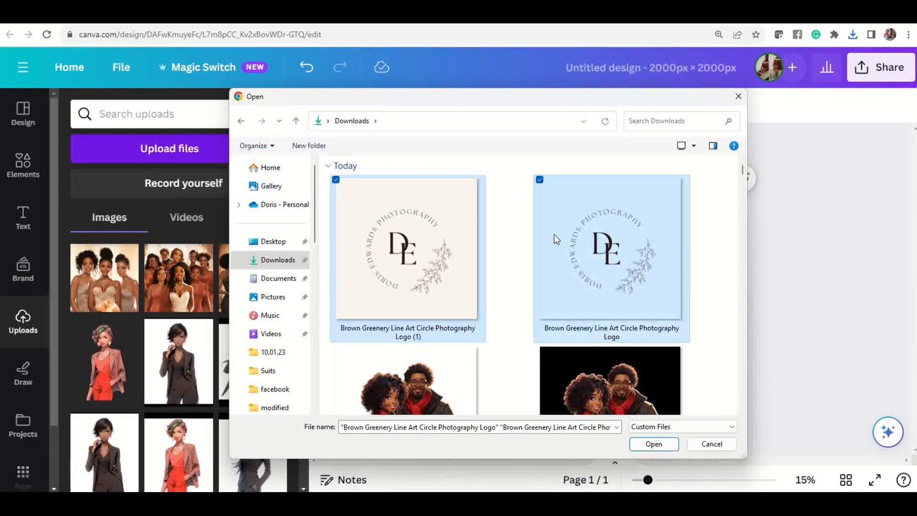
click(652, 444)
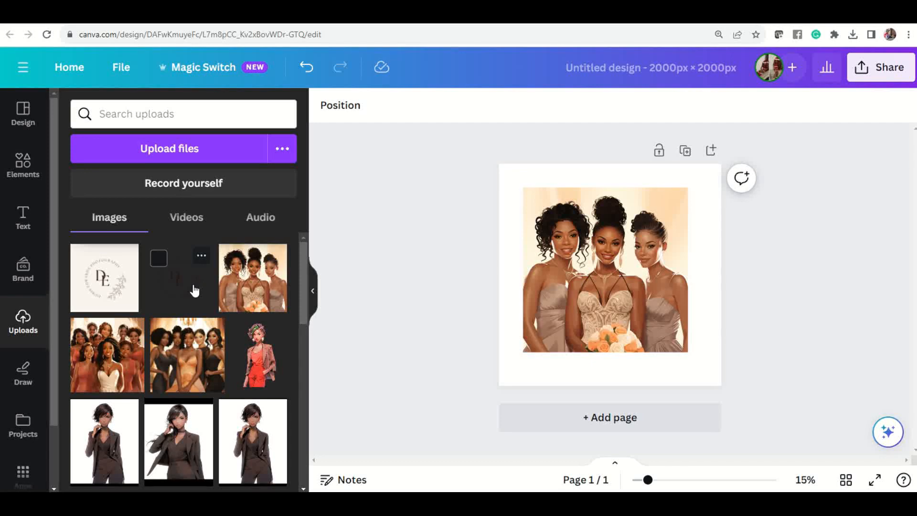
Step: Place the transparent logo over the bridesmaids image and preview the design full screen
click(194, 290)
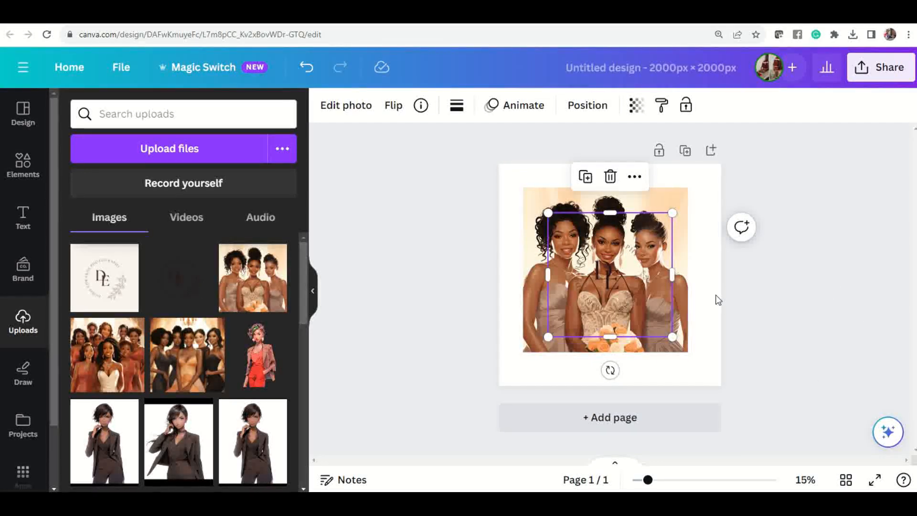
click(780, 304)
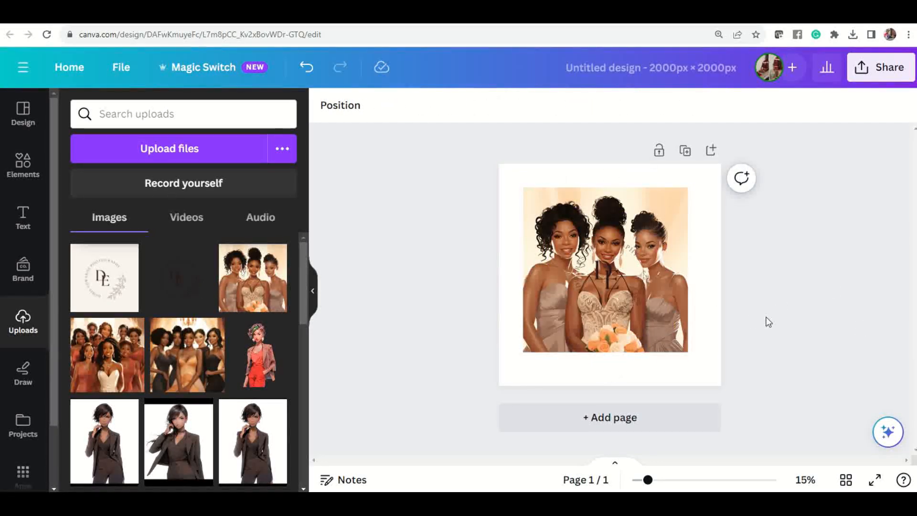
click(876, 480)
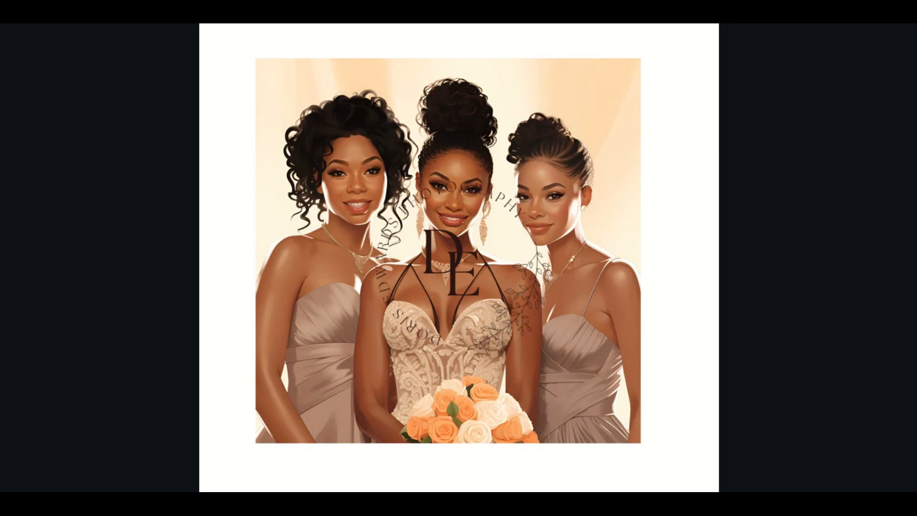
key(Escape)
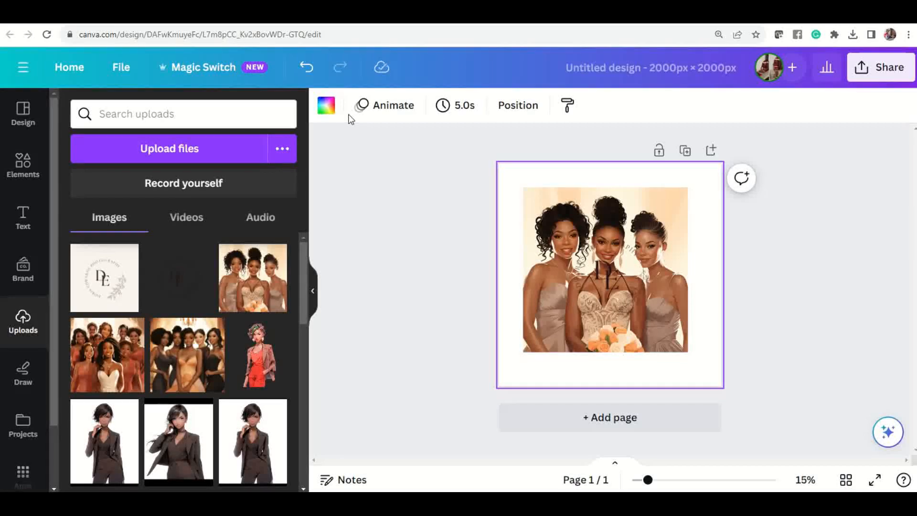